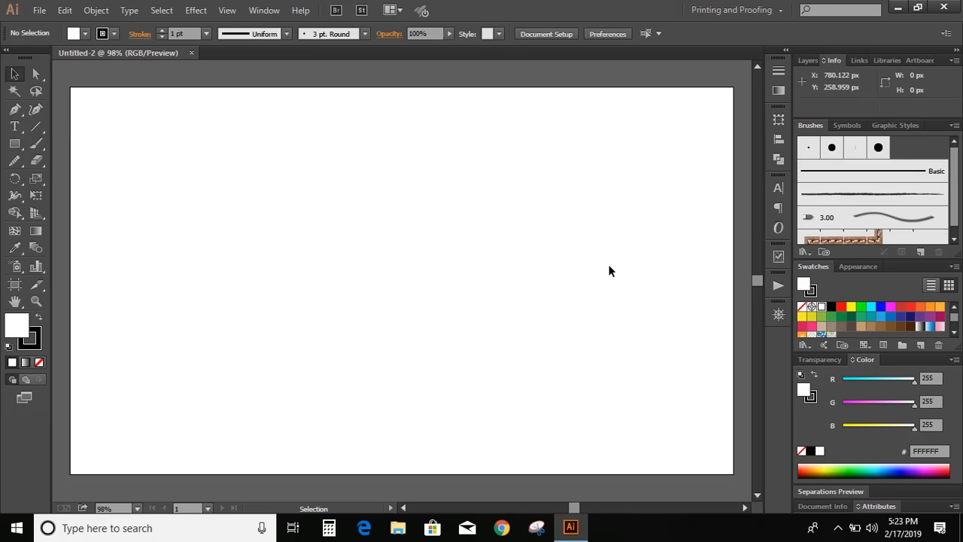
Step: Pen-draw the peaked left gable and trace its inner edge at 150% zoom
{"action": "left_click", "coordinate": [15, 107]}
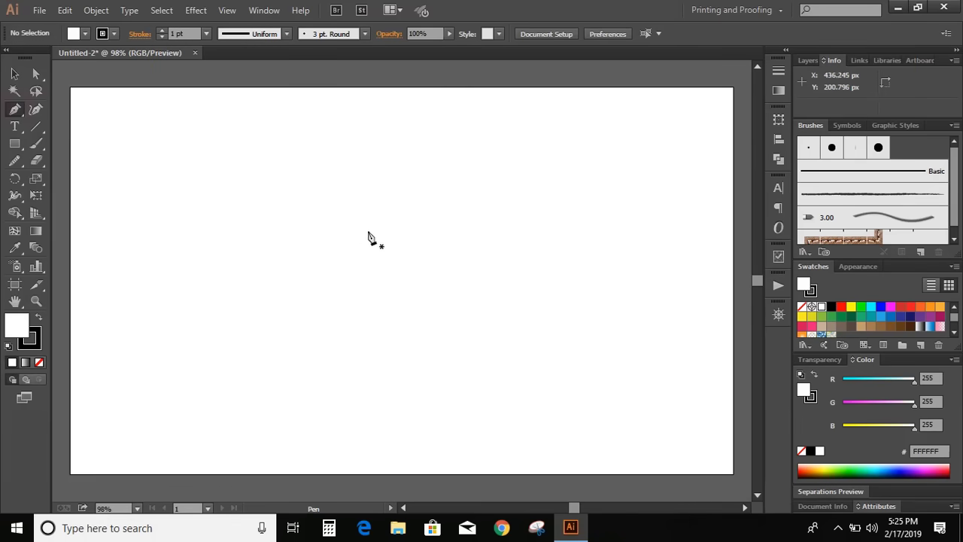
{"action": "left_click", "coordinate": [219, 283]}
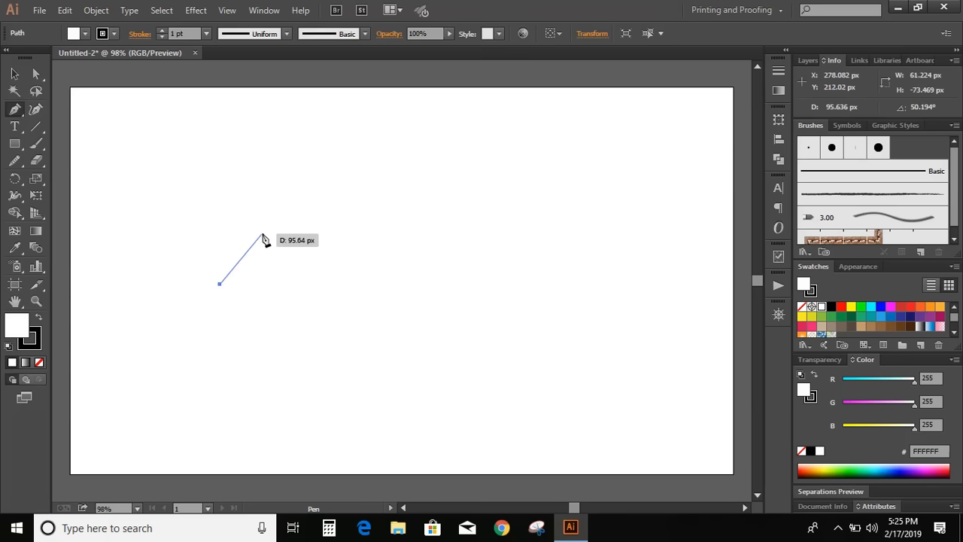
{"action": "left_click", "coordinate": [262, 235]}
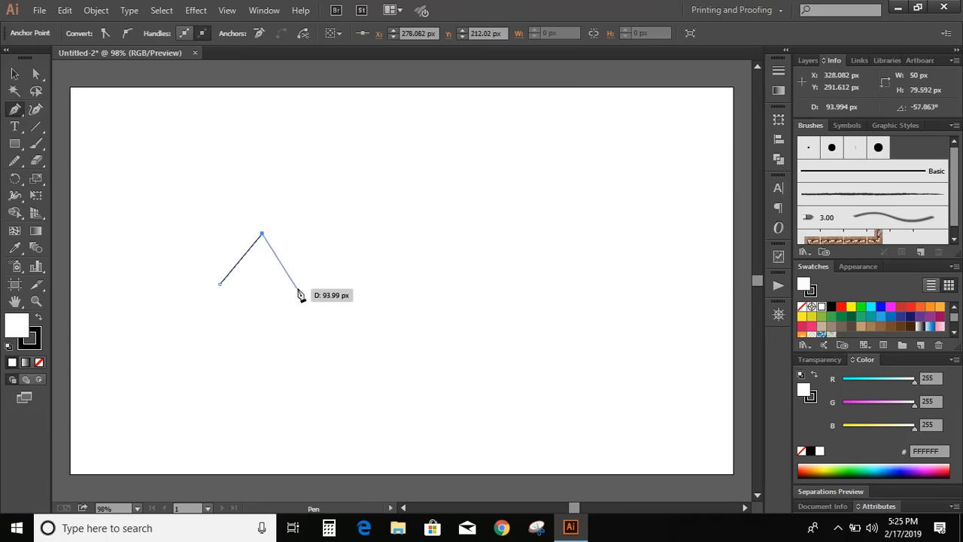
{"action": "left_click", "coordinate": [293, 269]}
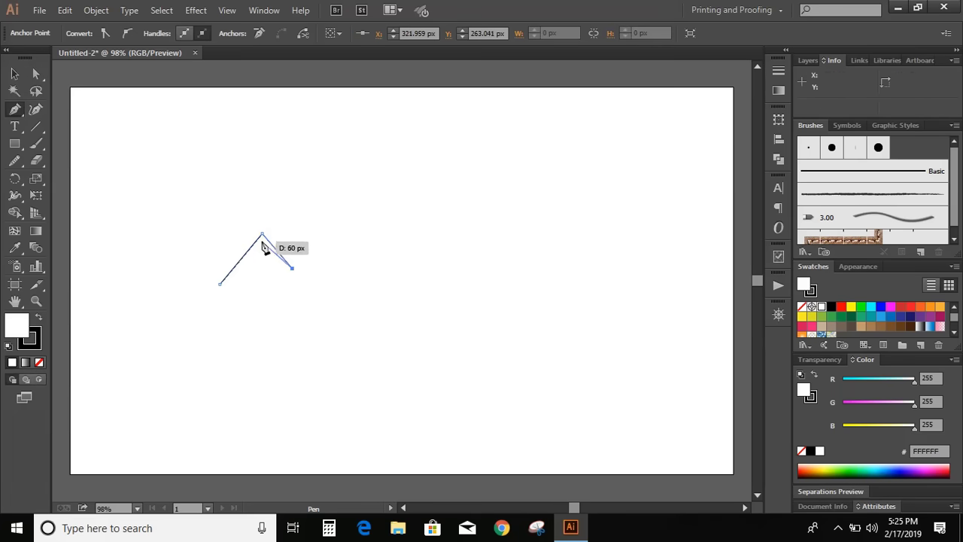
{"action": "key", "text": "ctrl+plus"}
{"action": "key", "text": "ctrl+plus"}
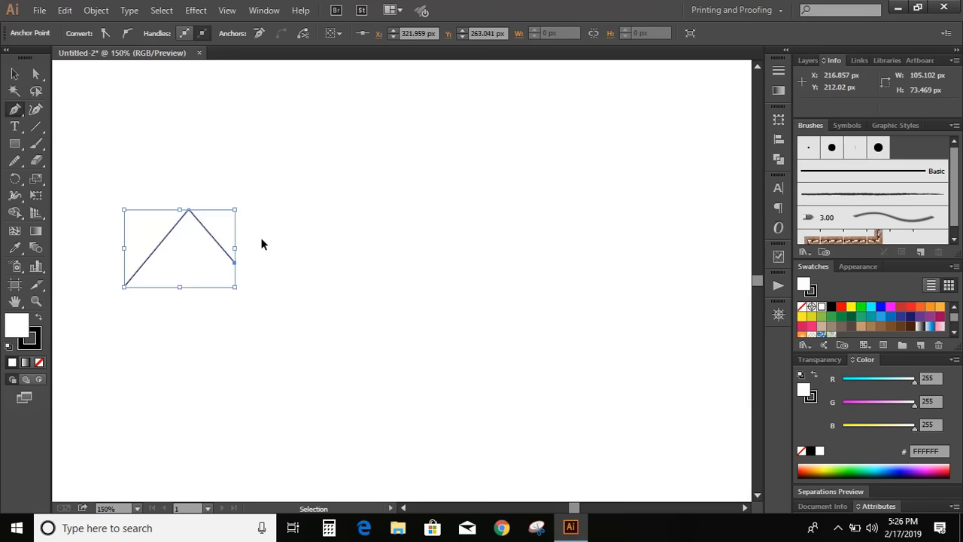
{"action": "left_click_drag", "start_coordinate": [191, 217], "coordinate": [133, 282]}
{"action": "left_click_drag", "start_coordinate": [133, 282], "coordinate": [133, 298]}
{"action": "left_click_drag", "start_coordinate": [133, 296], "coordinate": [117, 295]}
{"action": "key", "text": "v"}
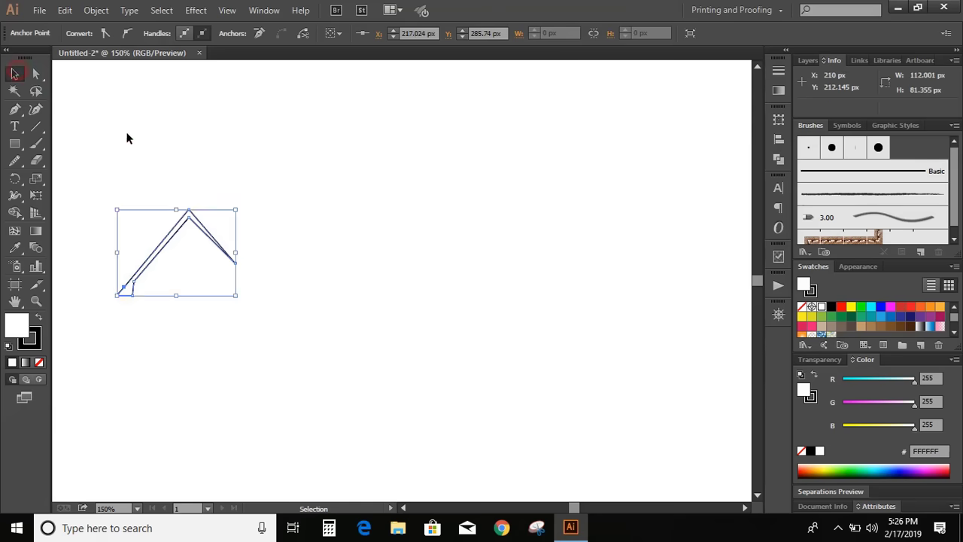
{"action": "left_click", "coordinate": [125, 139]}
Step: Draw and close the sloping right roof panel starting from the peak
{"action": "left_click", "coordinate": [14, 109]}
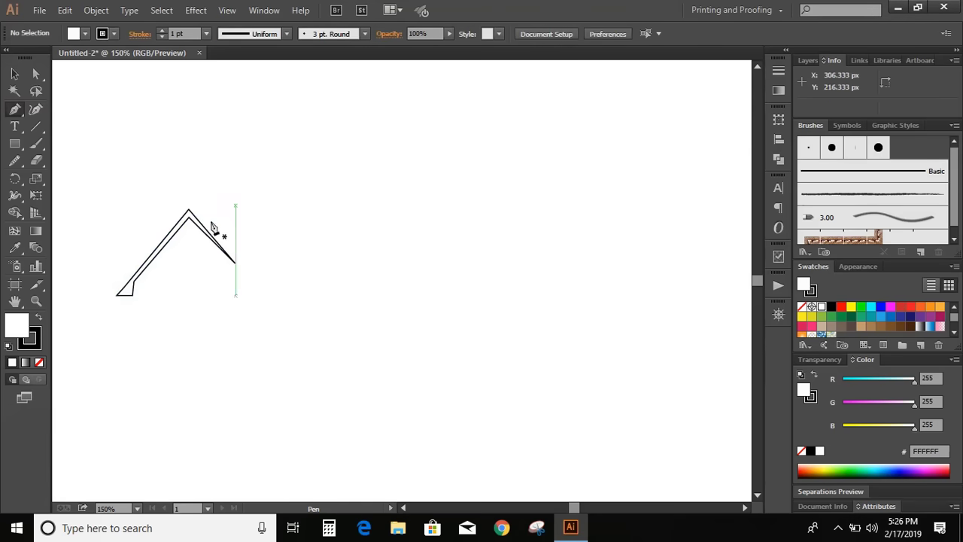
{"action": "left_click_drag", "start_coordinate": [190, 209], "coordinate": [268, 300]}
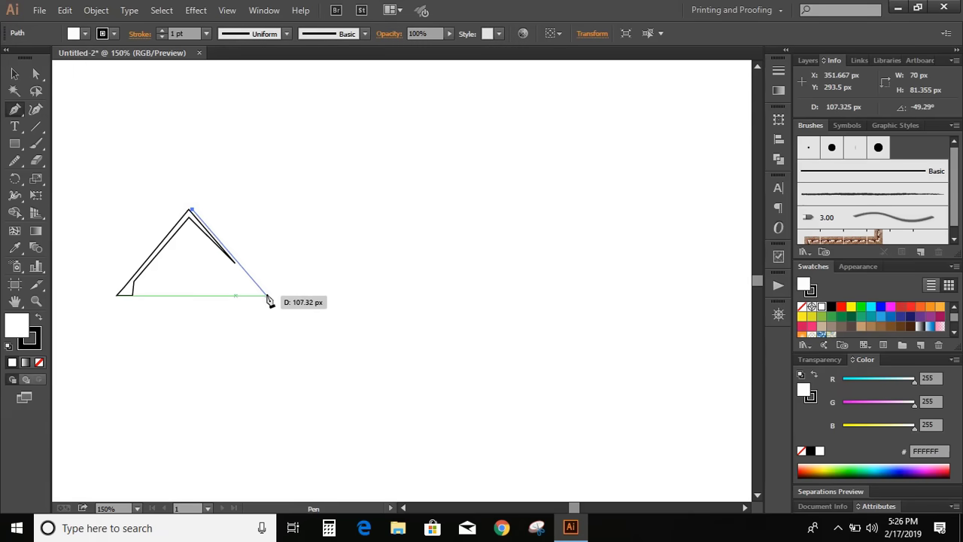
{"action": "left_click", "coordinate": [267, 295]}
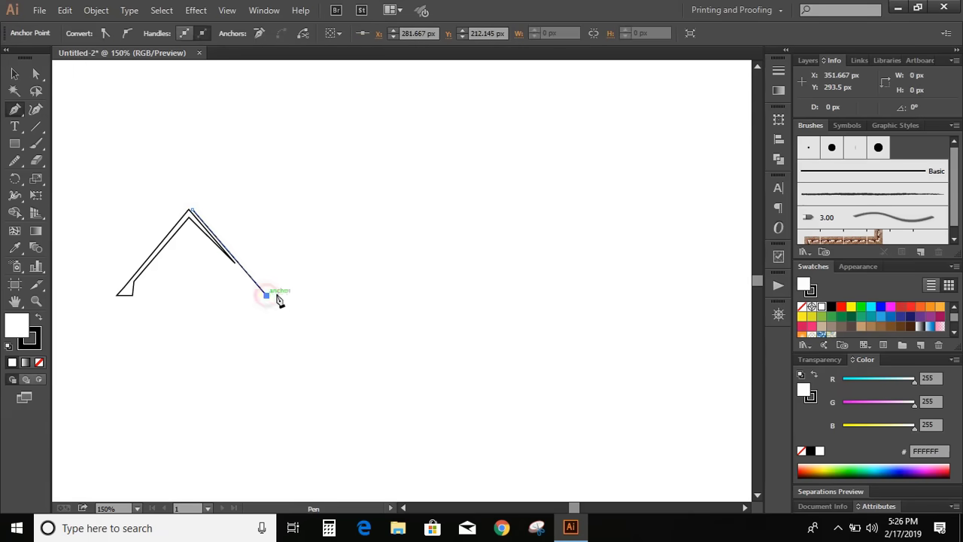
{"action": "left_click", "coordinate": [386, 295]}
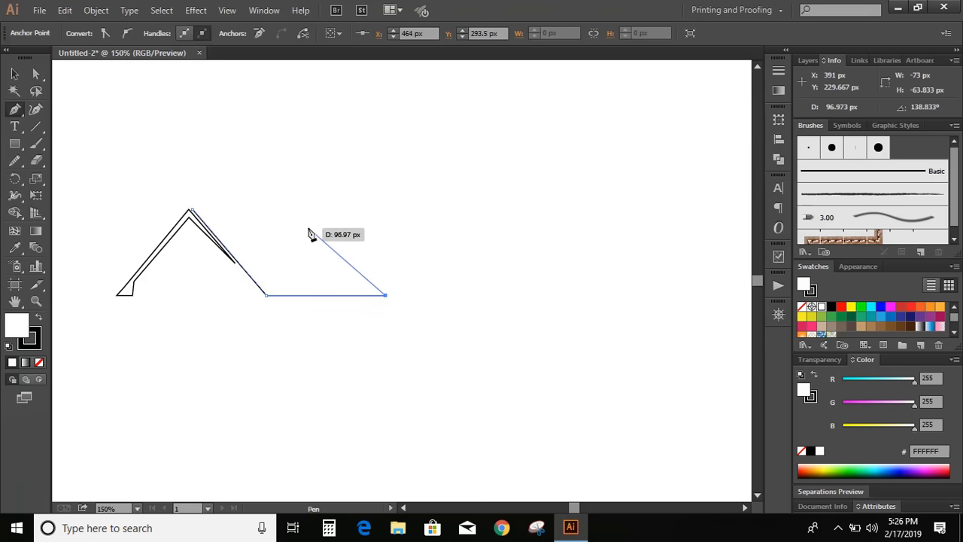
{"action": "left_click", "coordinate": [317, 227]}
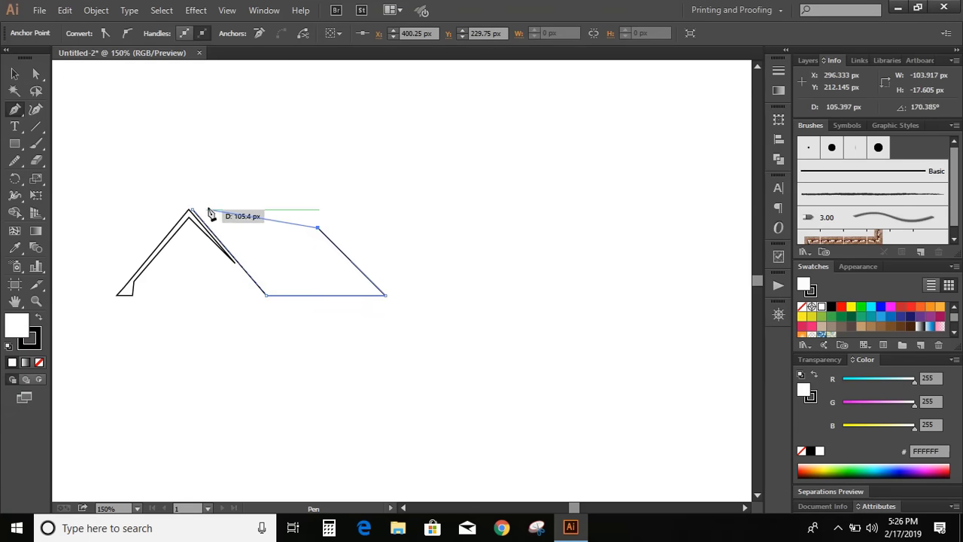
{"action": "left_click", "coordinate": [191, 212]}
{"action": "left_click", "coordinate": [15, 73]}
{"action": "left_click", "coordinate": [265, 134]}
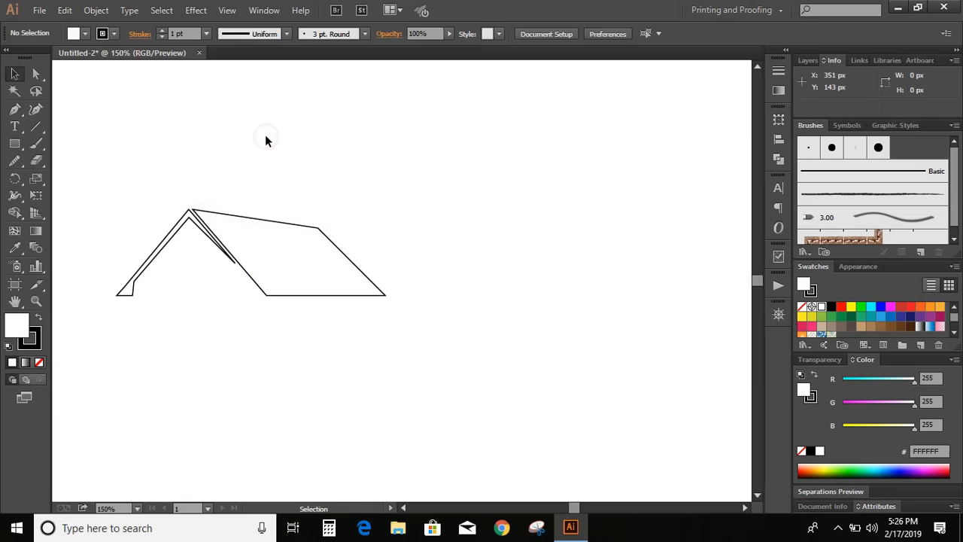
Step: Fill both roof paths with teal 00A99D and narrow the roof from its right side
{"action": "left_click_drag", "start_coordinate": [125, 180], "coordinate": [220, 358]}
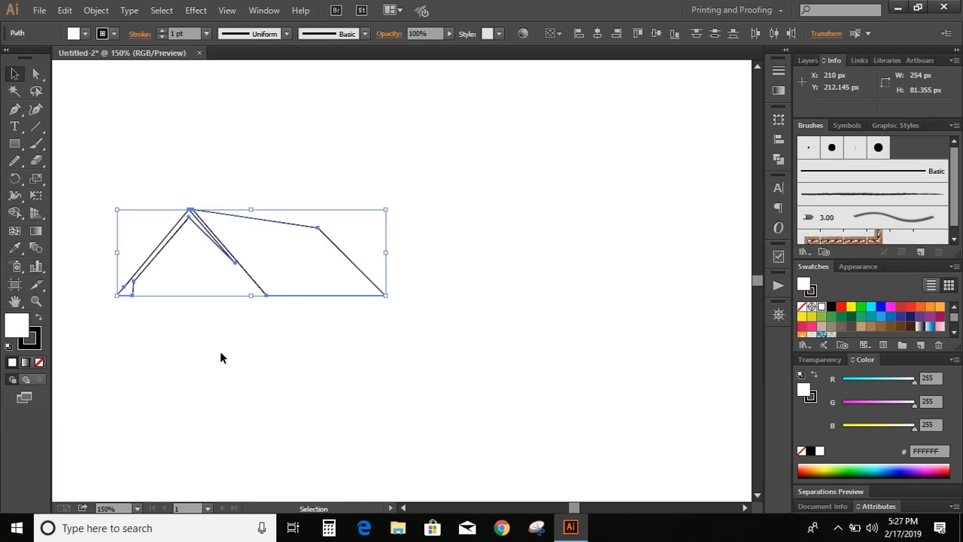
{"action": "left_click", "coordinate": [873, 319]}
{"action": "left_click", "coordinate": [522, 299]}
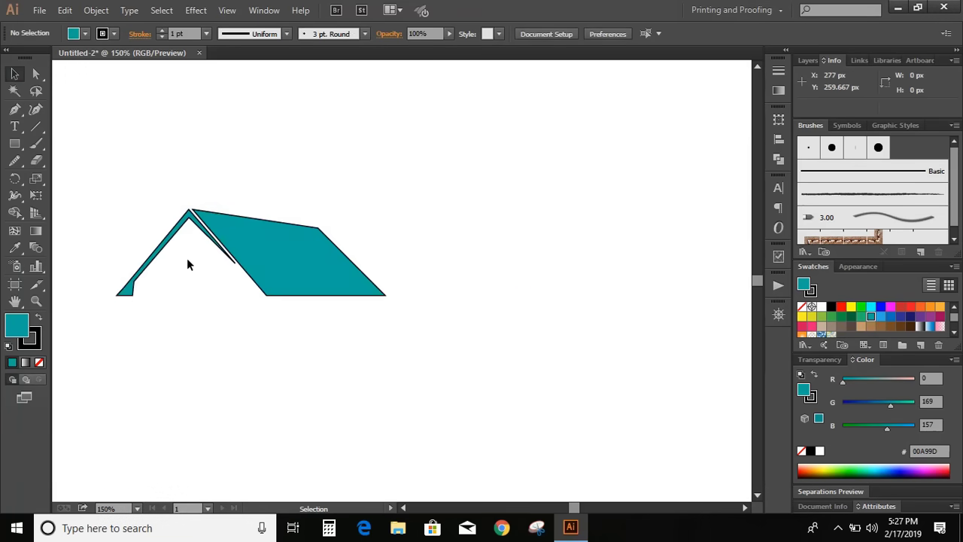
{"action": "left_click_drag", "start_coordinate": [122, 183], "coordinate": [359, 253]}
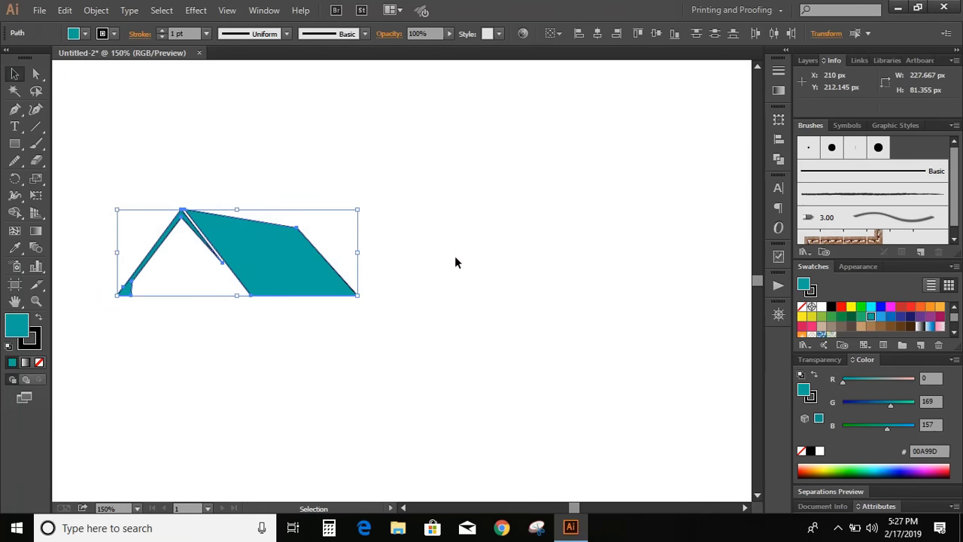
{"action": "left_click", "coordinate": [456, 256]}
{"action": "scroll", "coordinate": [454, 258], "scroll_direction": "up", "scroll_amount": 2}
{"action": "scroll", "coordinate": [455, 258], "scroll_direction": "up", "scroll_amount": 2}
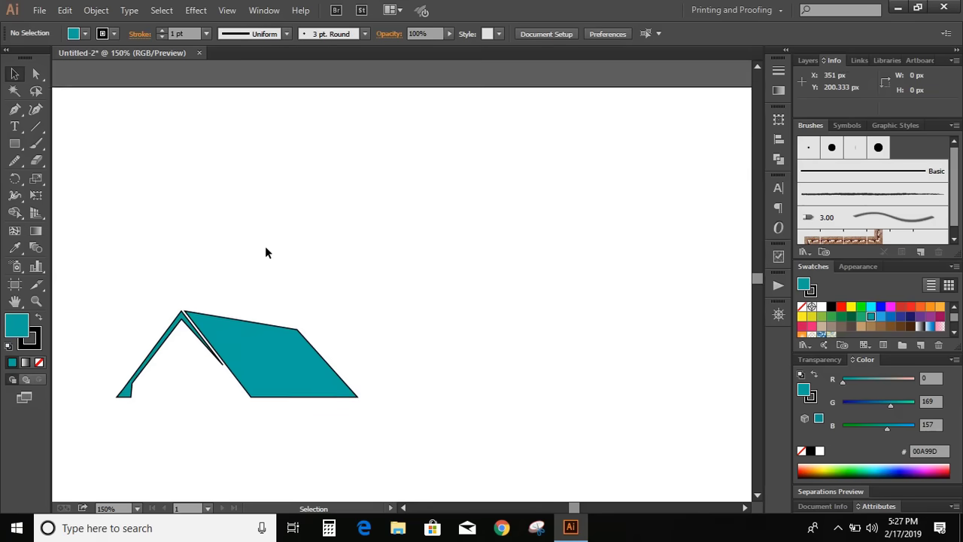
Step: Pen-draw a closed second roof triangle peaking above the first roof
{"action": "left_click", "coordinate": [15, 110]}
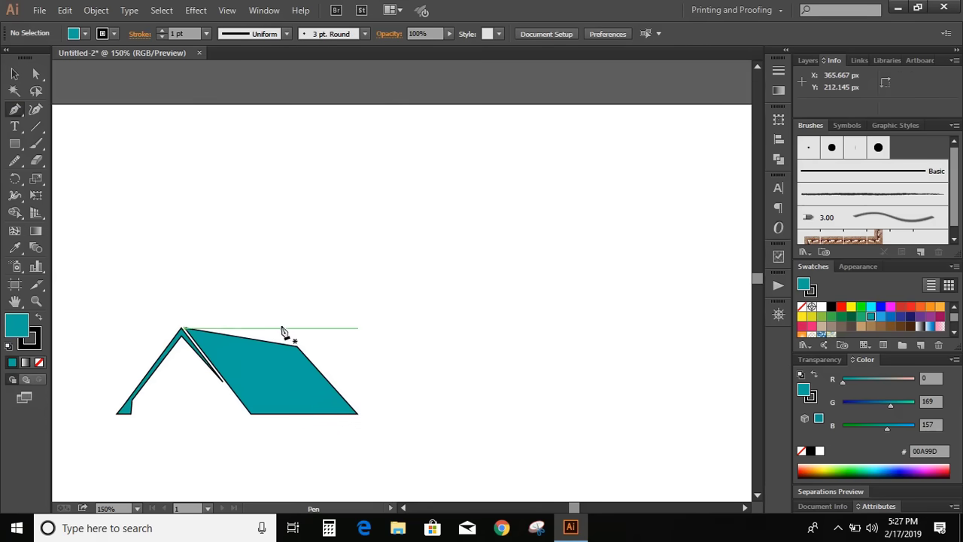
{"action": "left_click", "coordinate": [227, 329]}
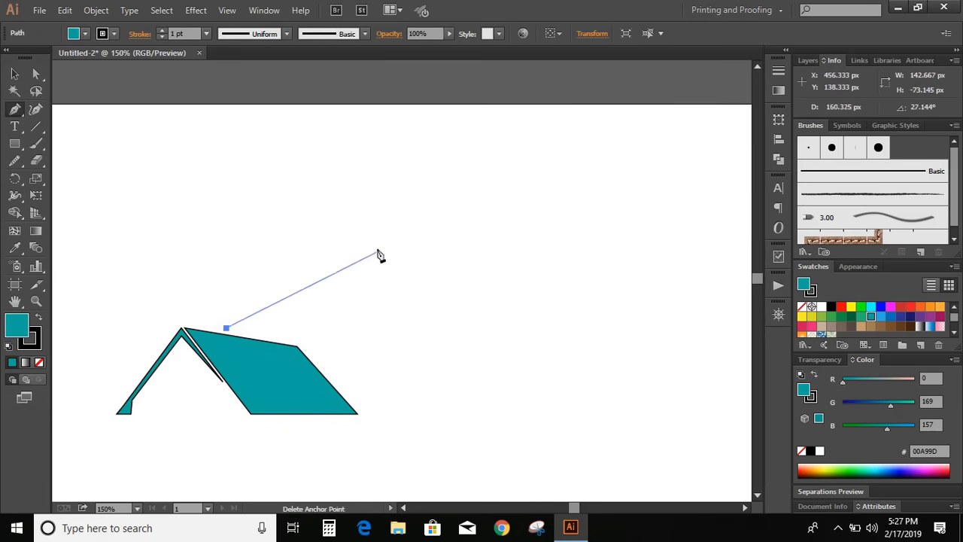
{"action": "left_click", "coordinate": [300, 263]}
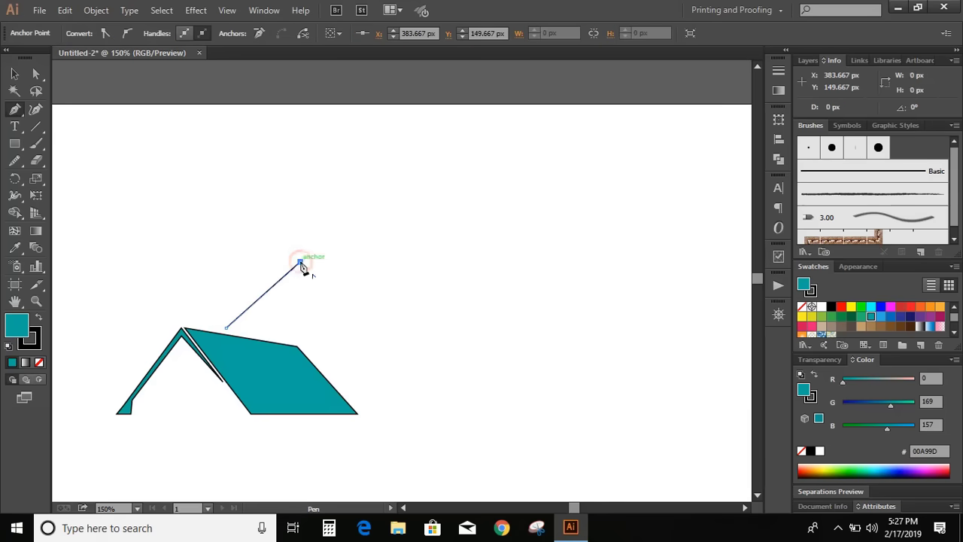
{"action": "left_click", "coordinate": [376, 329]}
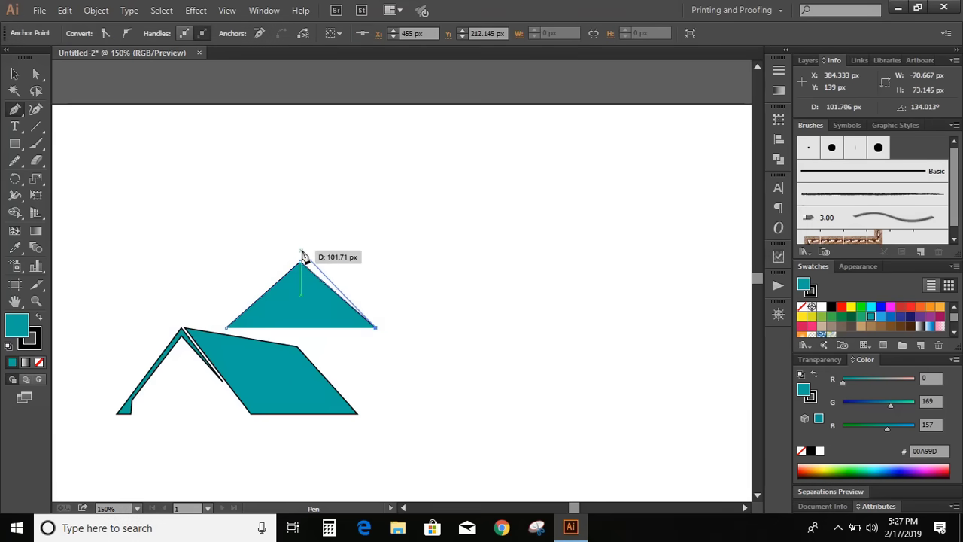
{"action": "left_click", "coordinate": [299, 257]}
{"action": "left_click", "coordinate": [226, 328]}
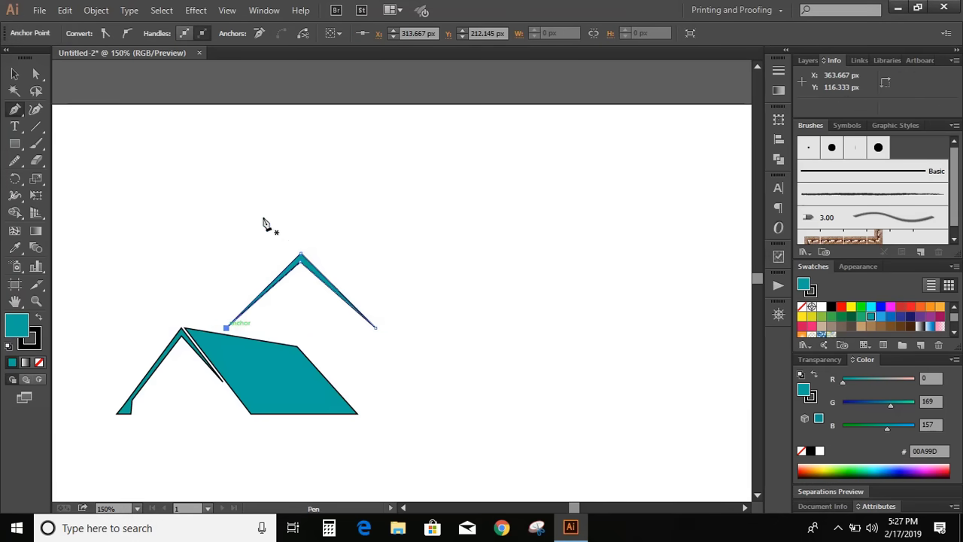
Step: Trace the large roof from the left peak across a flat base to a third peak
{"action": "left_click", "coordinate": [15, 110]}
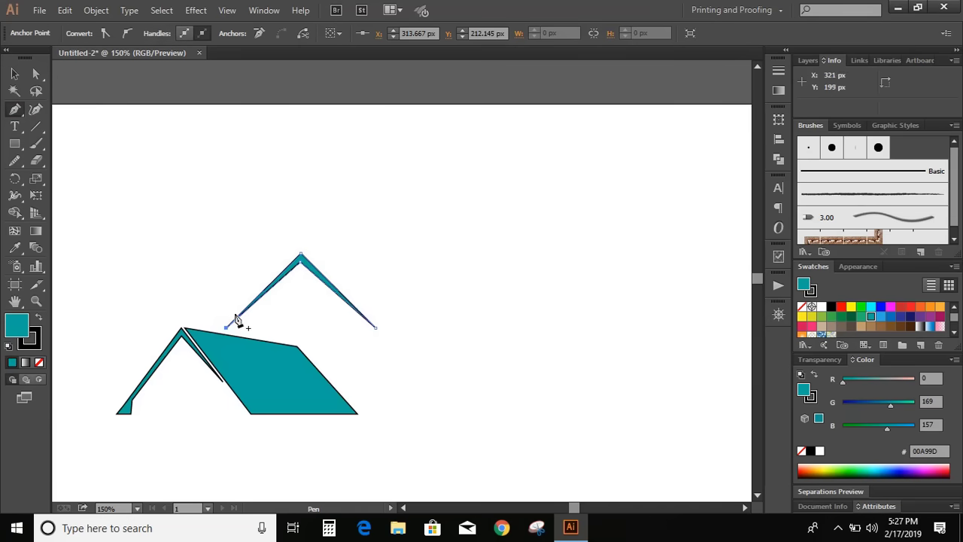
{"action": "left_click_drag", "start_coordinate": [233, 319], "coordinate": [301, 250]}
{"action": "left_click", "coordinate": [301, 248]}
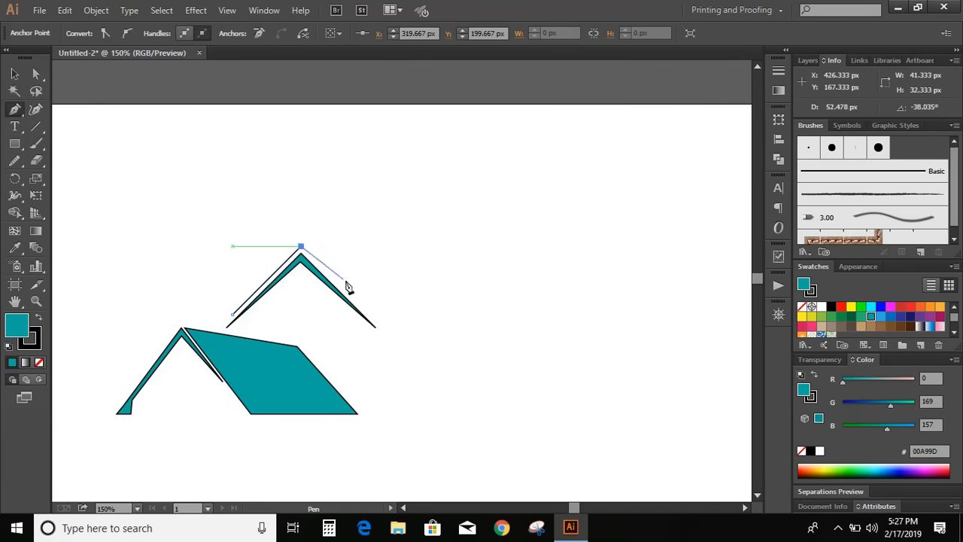
{"action": "left_click", "coordinate": [426, 371]}
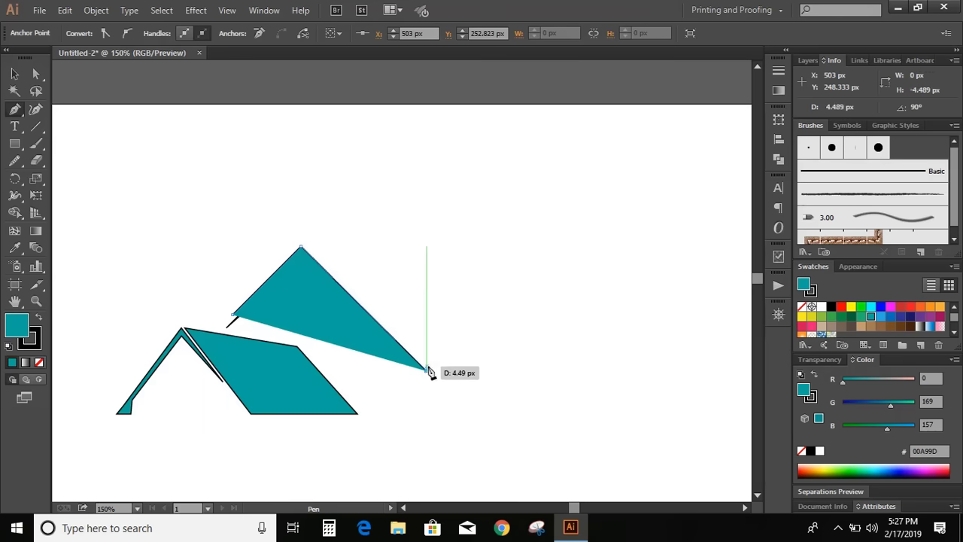
{"action": "left_click", "coordinate": [576, 371]}
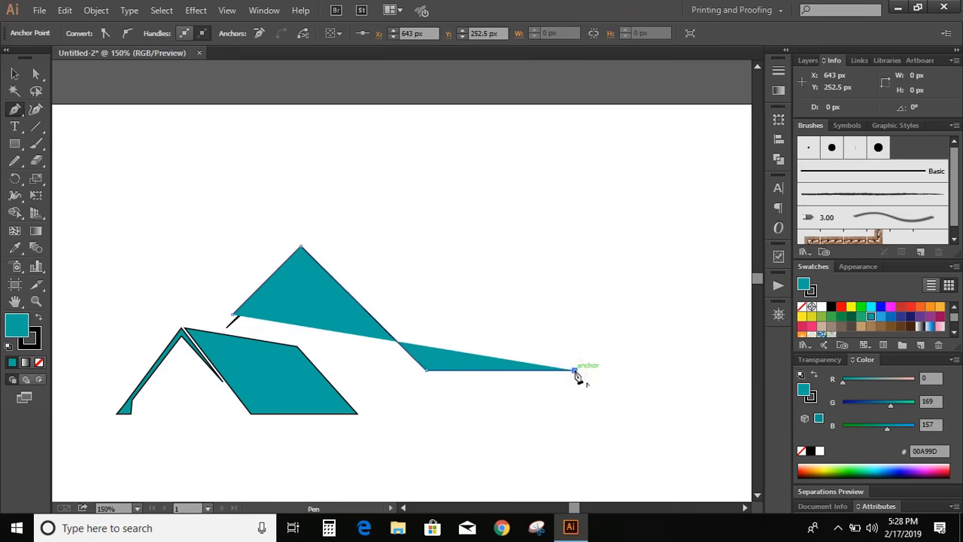
{"action": "left_click", "coordinate": [623, 282]}
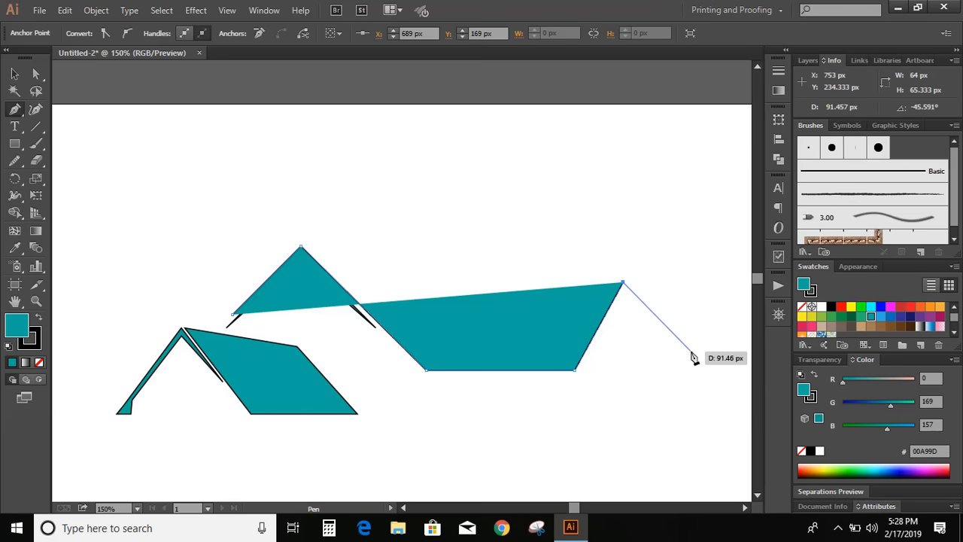
{"action": "left_click", "coordinate": [686, 347]}
{"action": "left_click", "coordinate": [623, 275]}
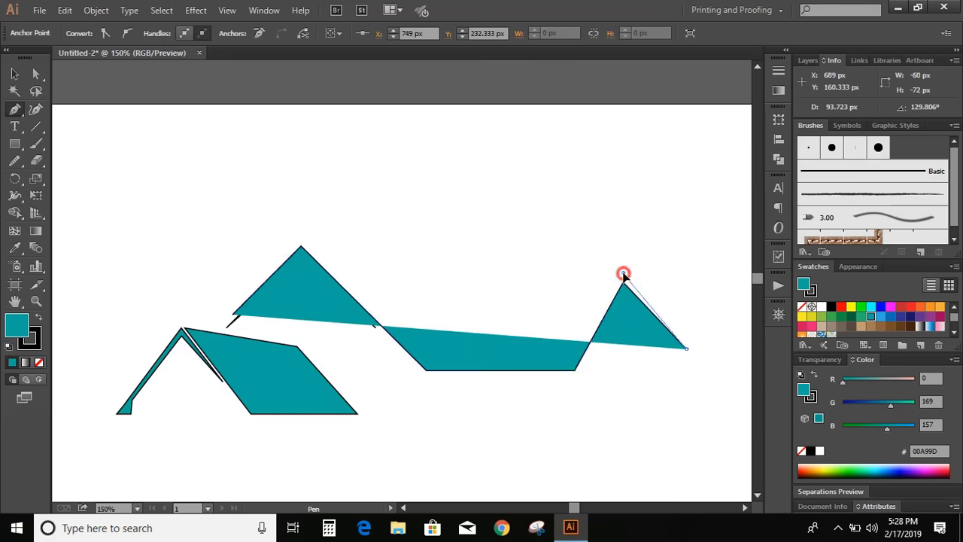
Step: Add the chimney notch in the top edge and close the roof at the left peak
{"action": "left_click", "coordinate": [495, 300]}
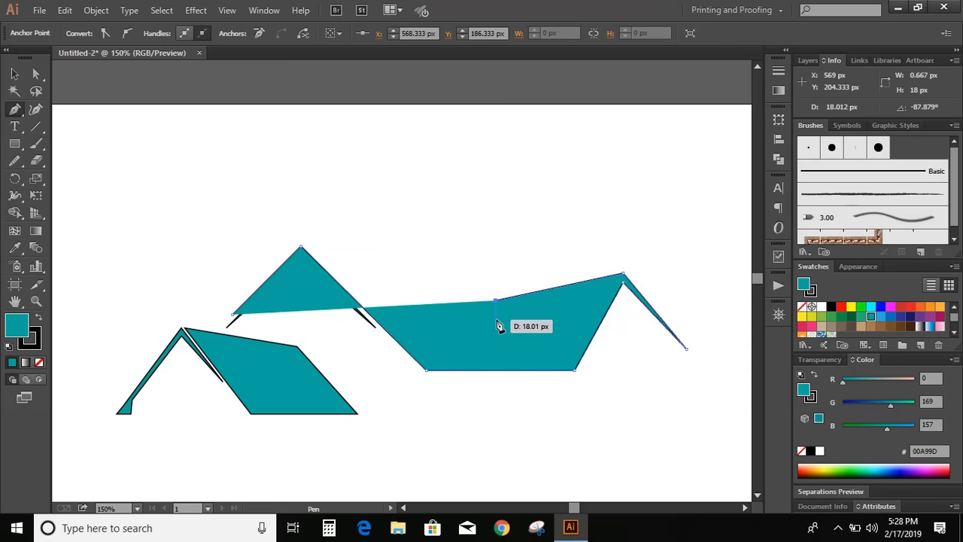
{"action": "left_click", "coordinate": [496, 321]}
{"action": "left_click", "coordinate": [490, 330]}
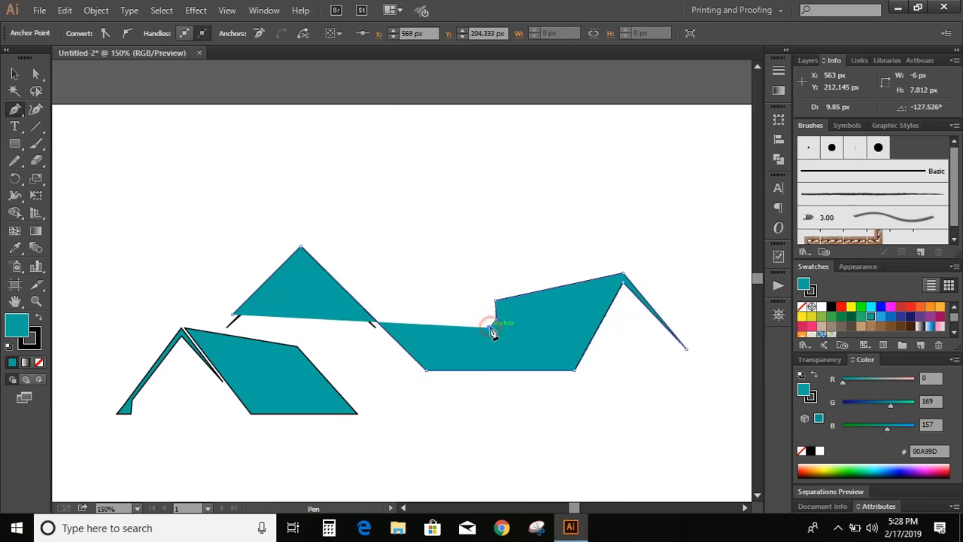
{"action": "left_click", "coordinate": [489, 287]}
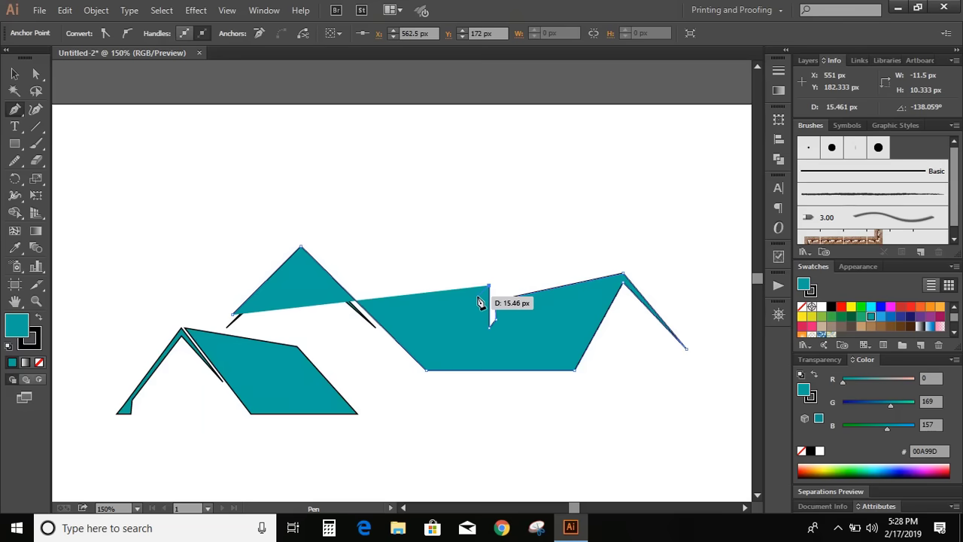
{"action": "left_click", "coordinate": [478, 299]}
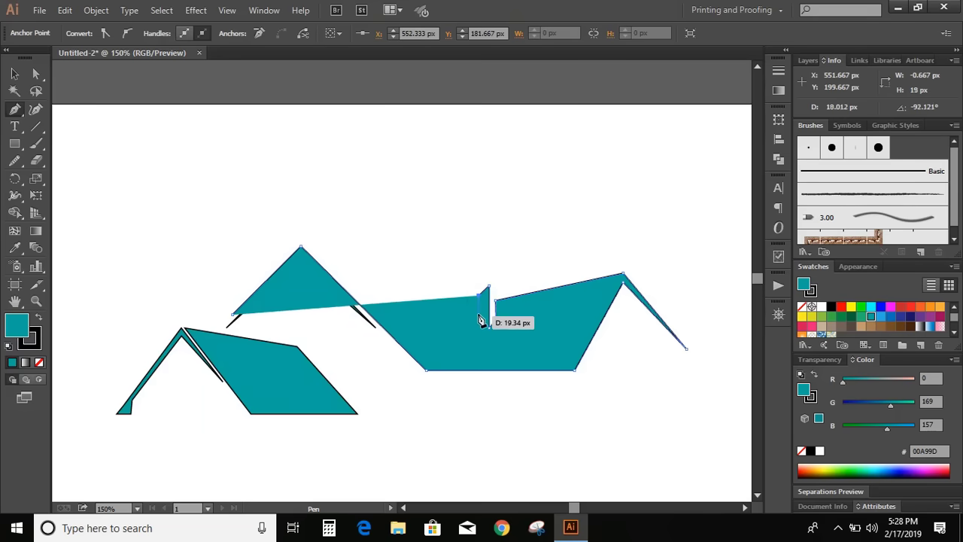
{"action": "left_click", "coordinate": [480, 311]}
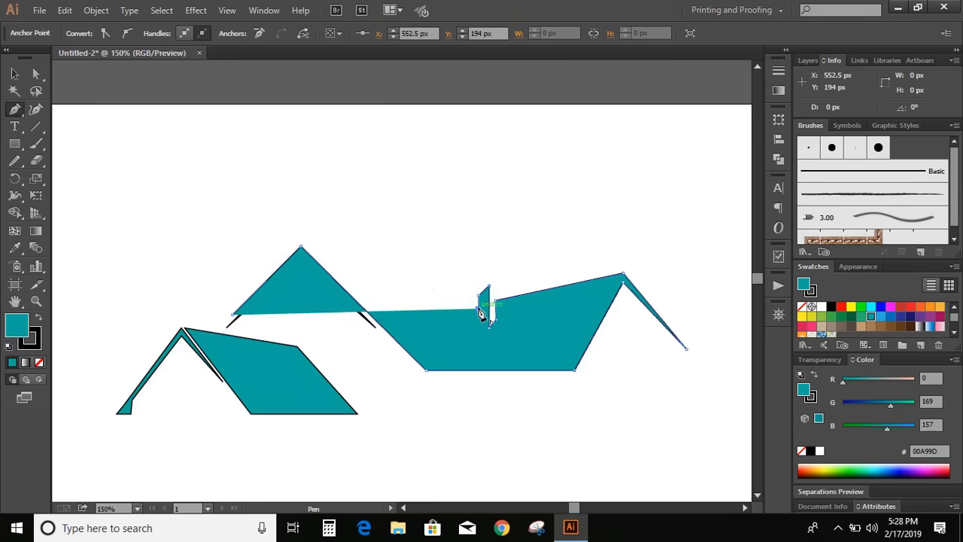
{"action": "left_click", "coordinate": [302, 242]}
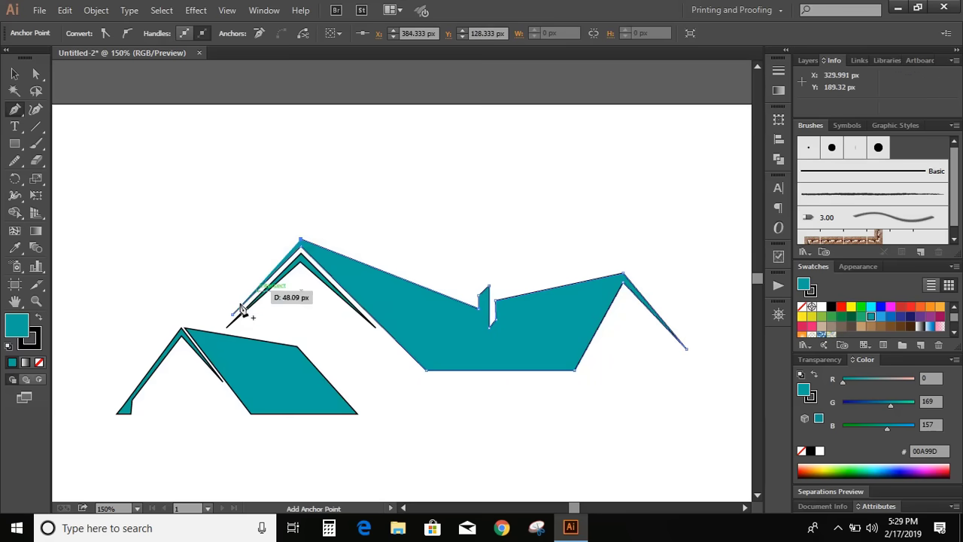
{"action": "left_click", "coordinate": [232, 314]}
Step: Draw a thin closed teal band under the right roof peak
{"action": "key", "text": "v"}
{"action": "left_click", "coordinate": [306, 171]}
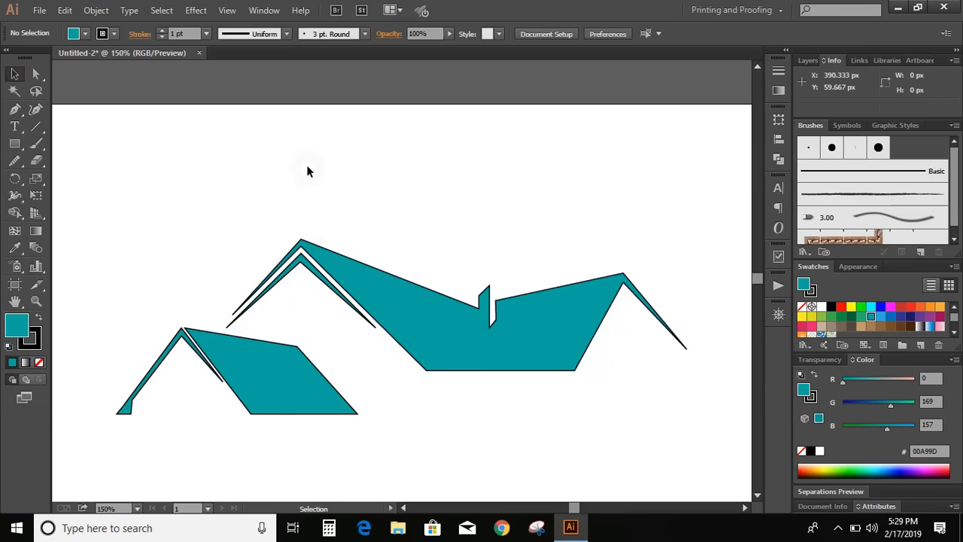
{"action": "left_click", "coordinate": [744, 508]}
{"action": "left_click", "coordinate": [745, 507]}
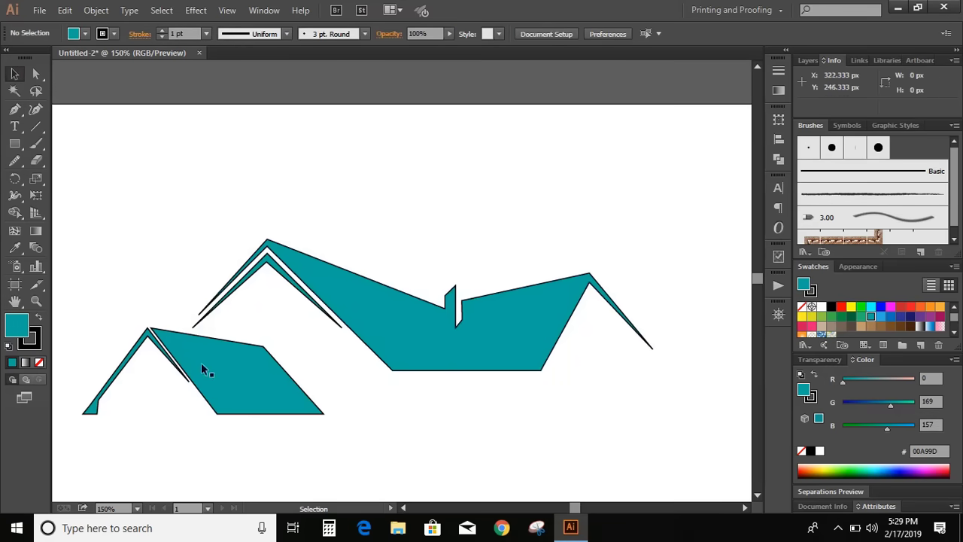
{"action": "left_click", "coordinate": [14, 110]}
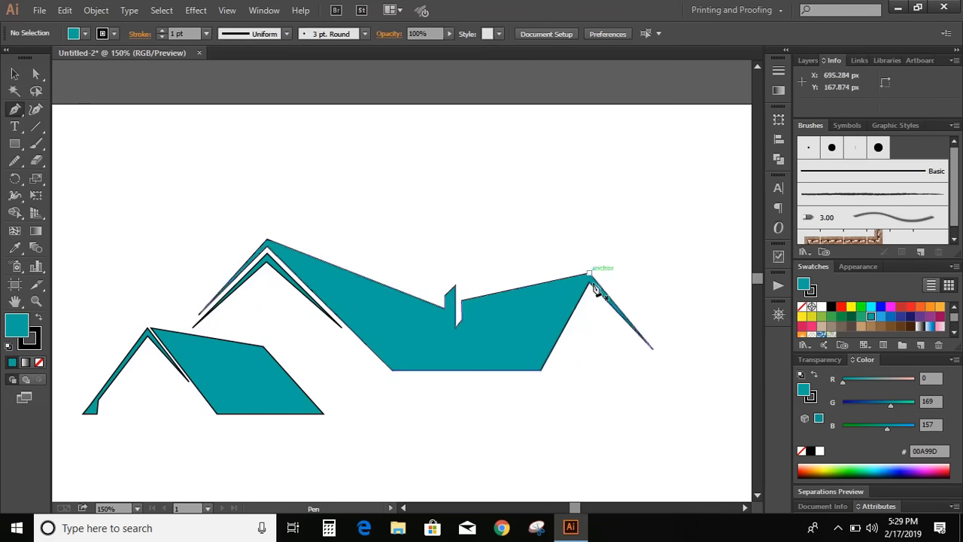
{"action": "left_click", "coordinate": [547, 365]}
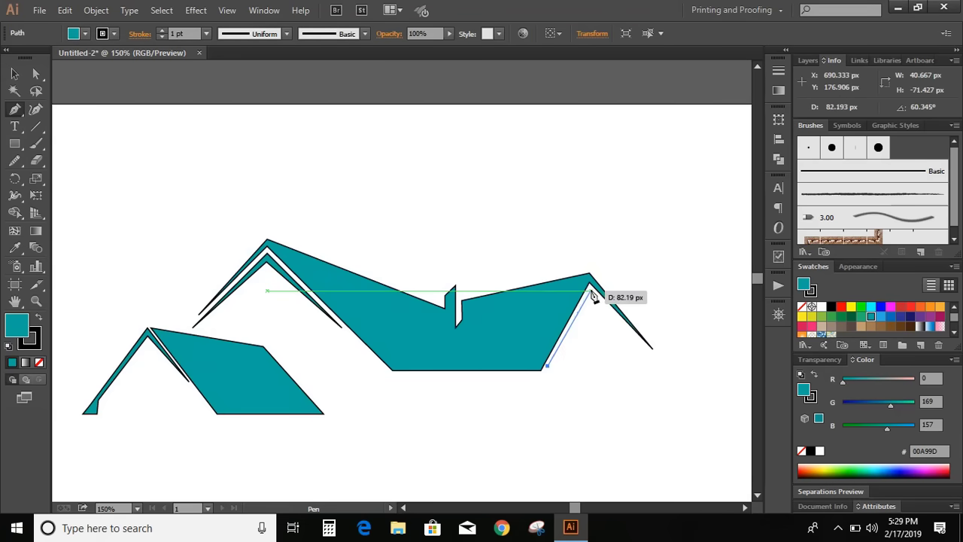
{"action": "left_click", "coordinate": [590, 291]}
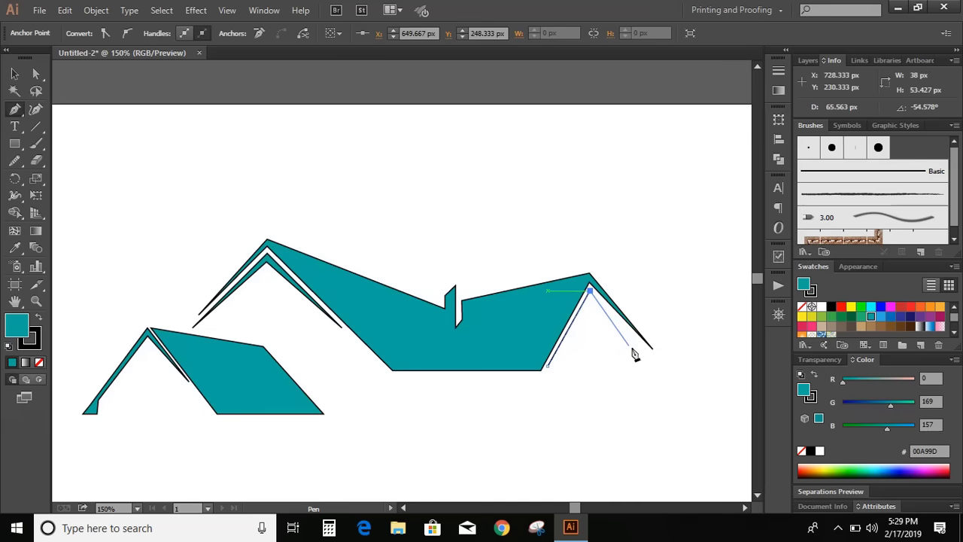
{"action": "left_click", "coordinate": [679, 380]}
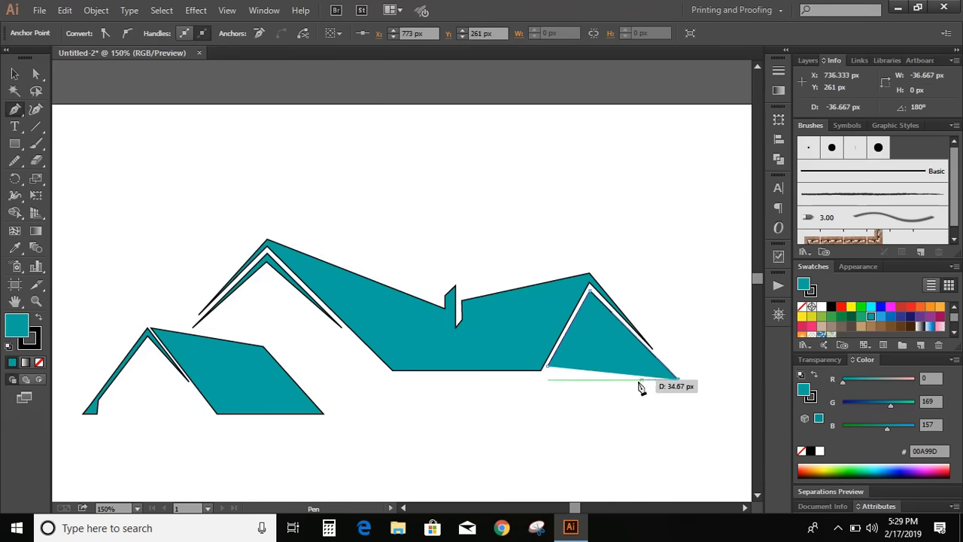
{"action": "left_click", "coordinate": [665, 380]}
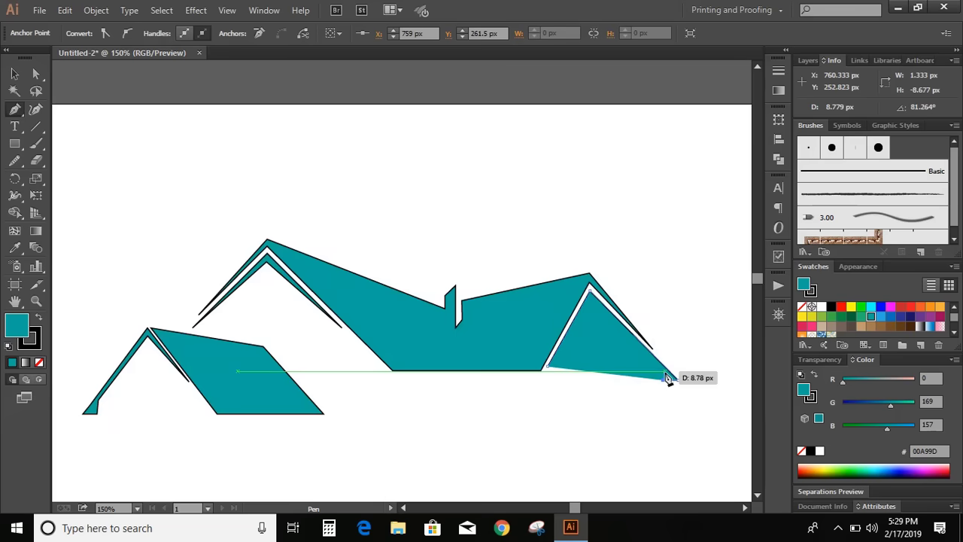
{"action": "left_click", "coordinate": [591, 298]}
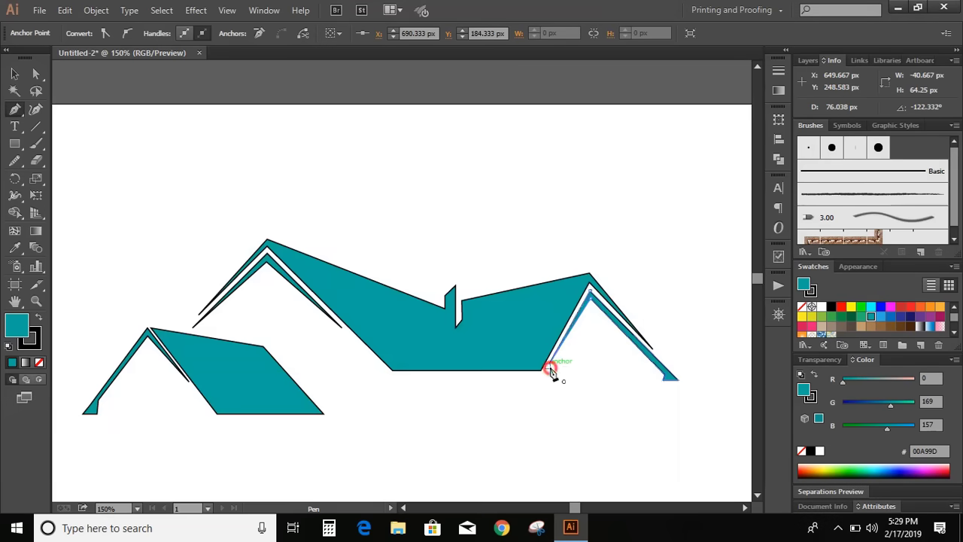
{"action": "left_click", "coordinate": [548, 366]}
Step: Set the stroke of all roof shapes to None, removing the black outlines
{"action": "left_click", "coordinate": [15, 74]}
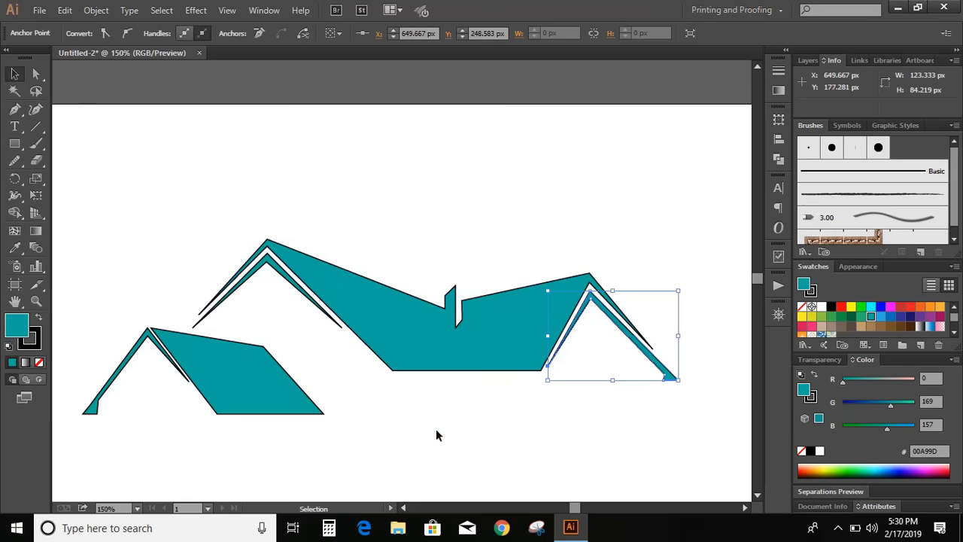
{"action": "left_click", "coordinate": [435, 429]}
{"action": "left_click_drag", "start_coordinate": [99, 179], "coordinate": [693, 449]}
{"action": "left_click", "coordinate": [35, 347]}
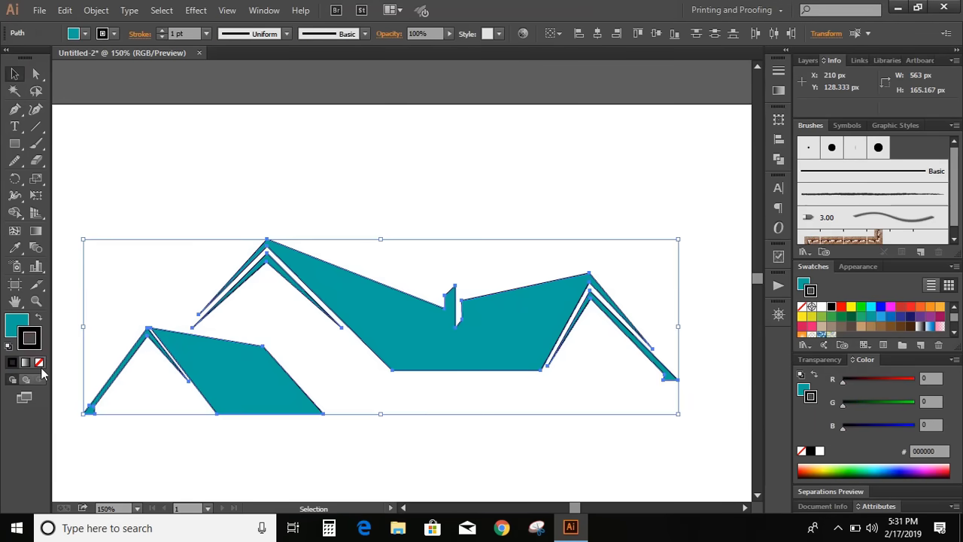
{"action": "left_click", "coordinate": [40, 363]}
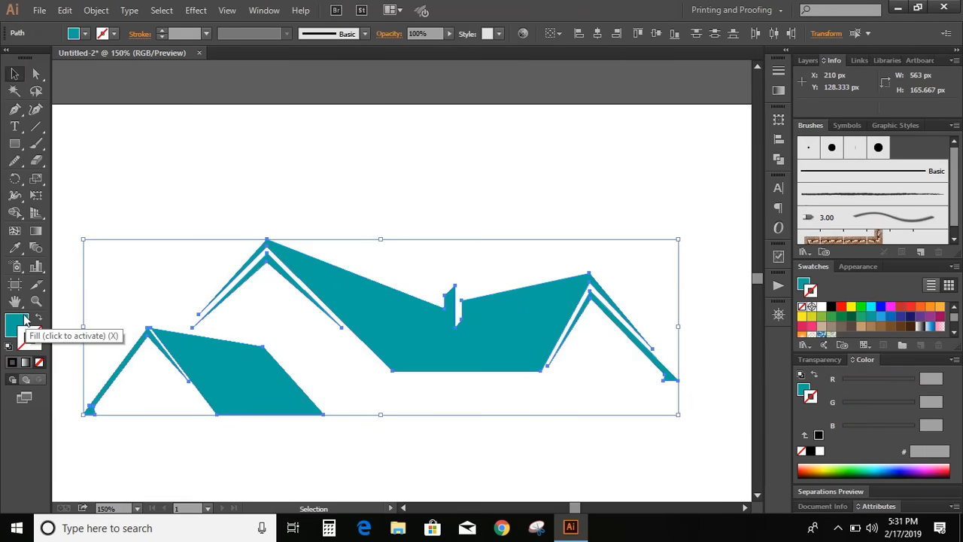
Step: Draw a tall teal rectangle above the left roof and round its top corners to 26.67 px
{"action": "left_click", "coordinate": [129, 195]}
{"action": "left_click", "coordinate": [18, 143]}
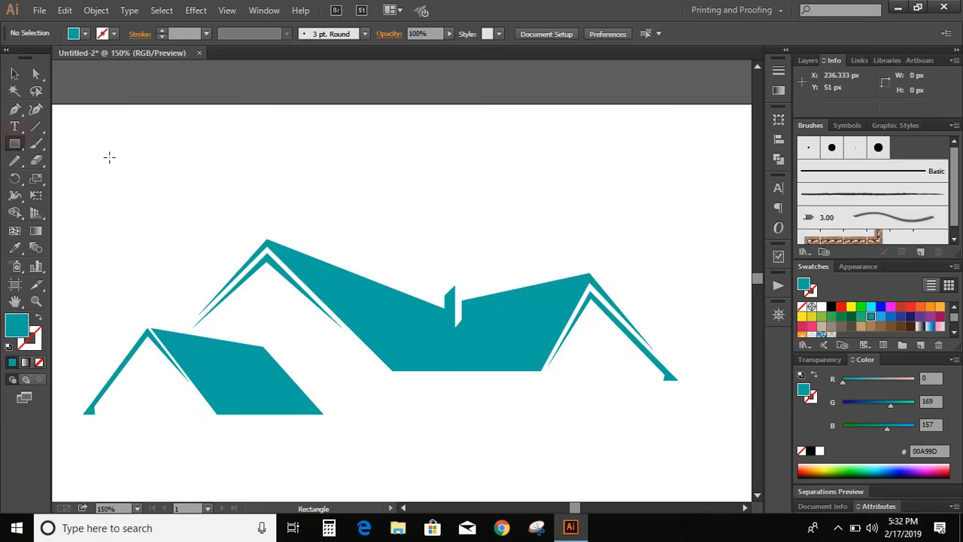
{"action": "left_click_drag", "start_coordinate": [108, 157], "coordinate": [166, 257]}
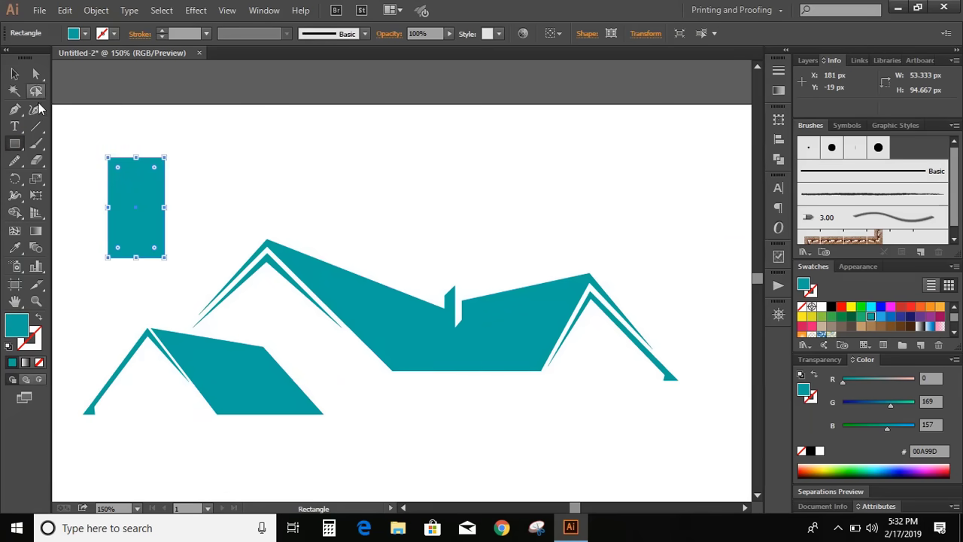
{"action": "left_click", "coordinate": [36, 75]}
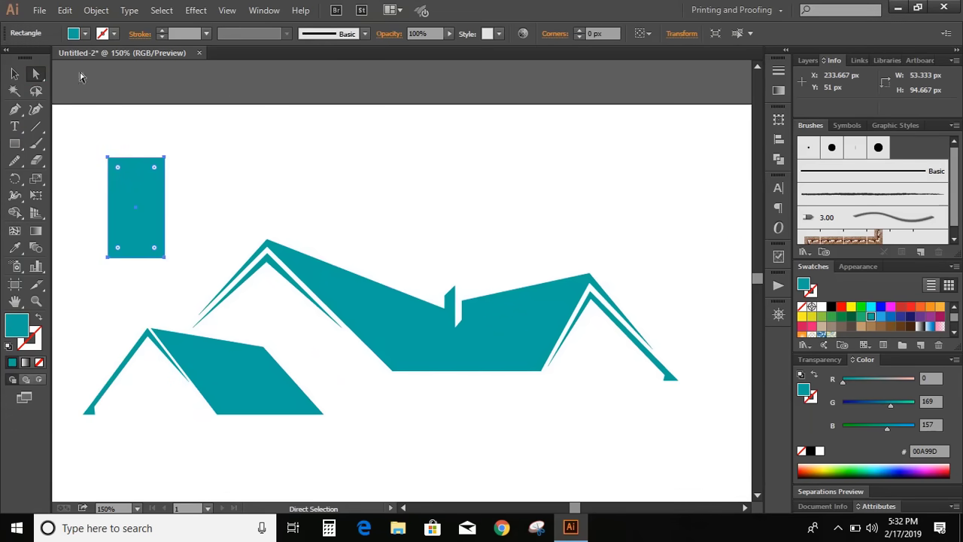
{"action": "left_click", "coordinate": [165, 157]}
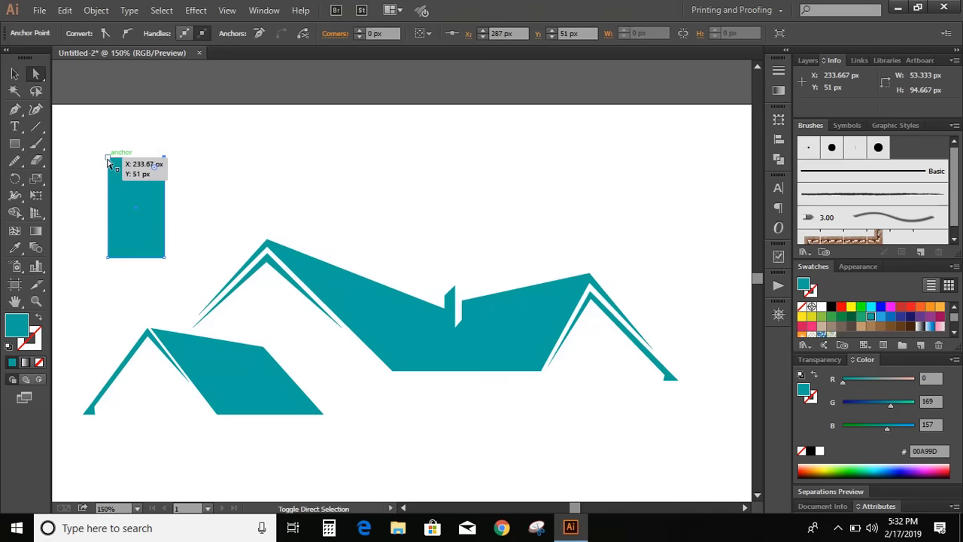
{"action": "left_click", "coordinate": [107, 158], "text": "shift"}
{"action": "left_click_drag", "start_coordinate": [156, 167], "coordinate": [157, 222]}
{"action": "left_click", "coordinate": [14, 74]}
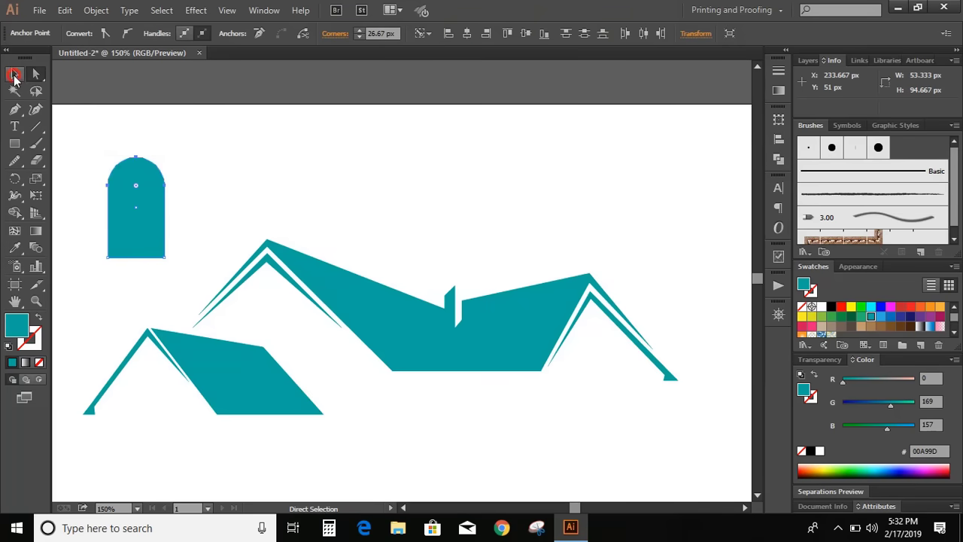
{"action": "left_click", "coordinate": [229, 196]}
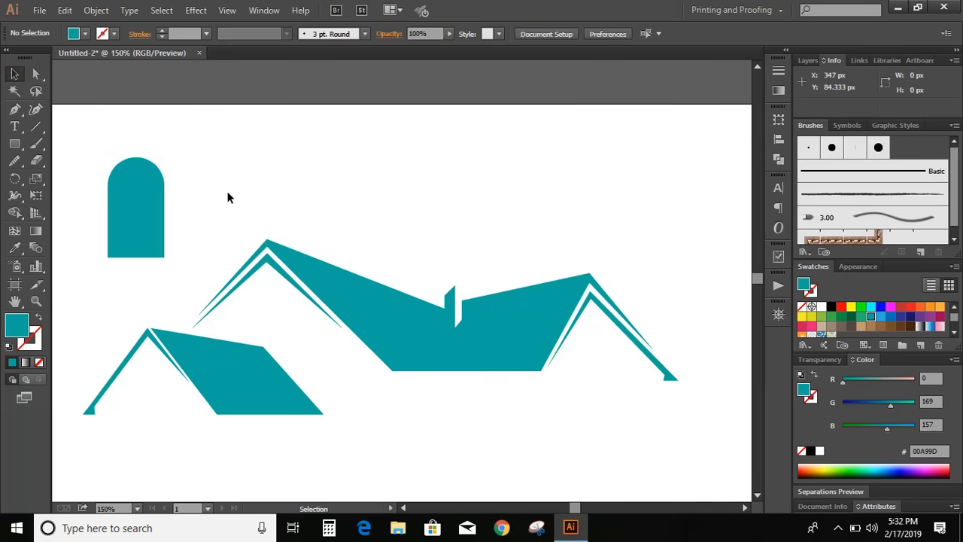
Step: Draw a thin vertical bar and centre it horizontally and vertically on the arch
{"action": "left_click", "coordinate": [14, 143]}
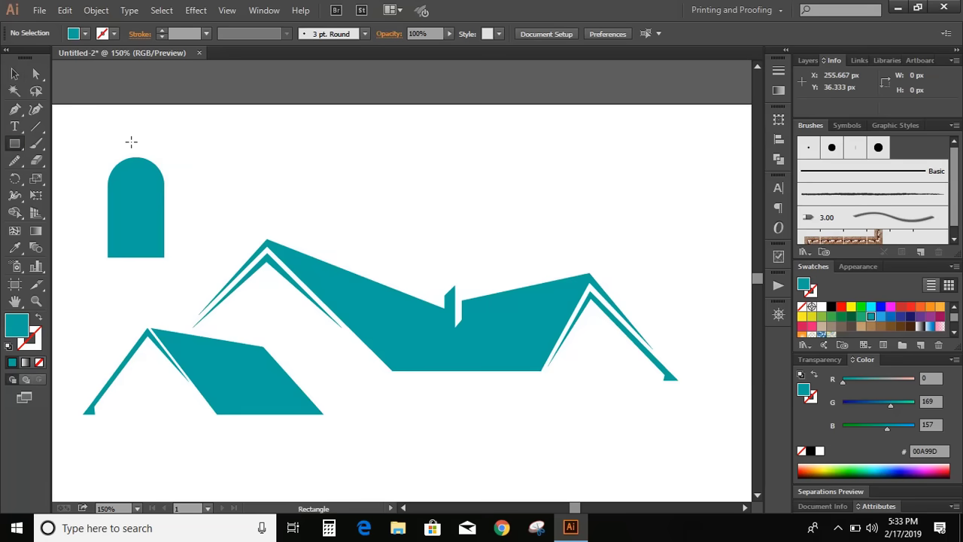
{"action": "left_click_drag", "start_coordinate": [131, 141], "coordinate": [137, 277]}
{"action": "key", "text": "v"}
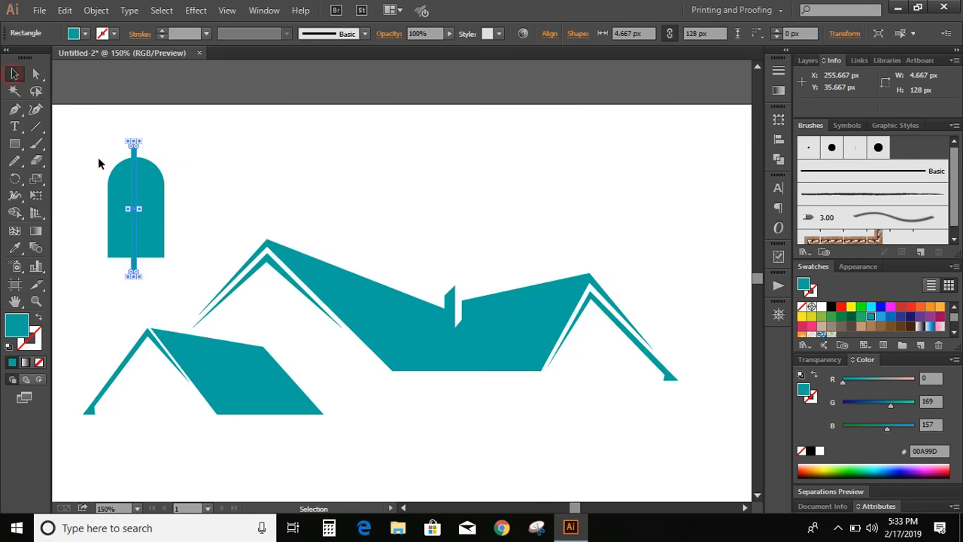
{"action": "left_click", "coordinate": [98, 161]}
{"action": "left_click_drag", "start_coordinate": [88, 151], "coordinate": [201, 234]}
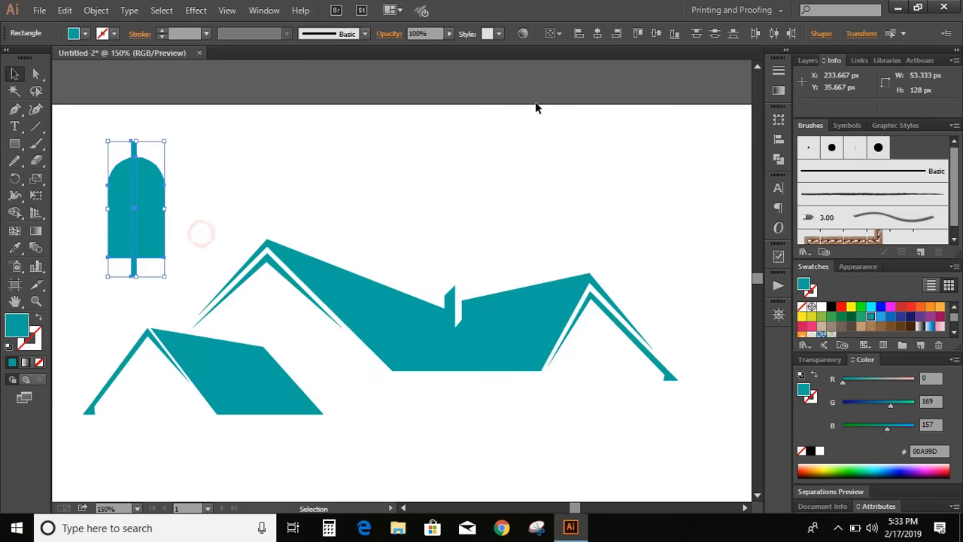
{"action": "left_click", "coordinate": [596, 32]}
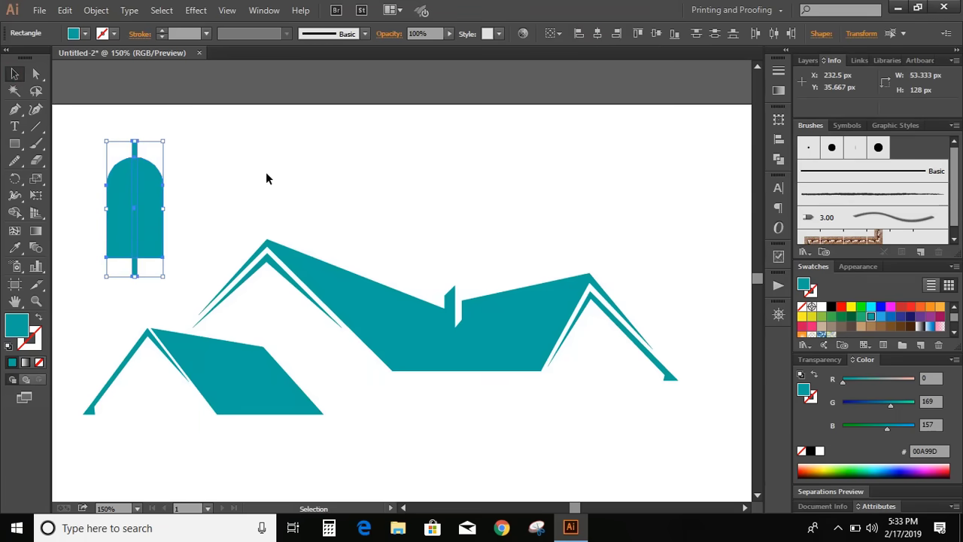
{"action": "left_click", "coordinate": [656, 36]}
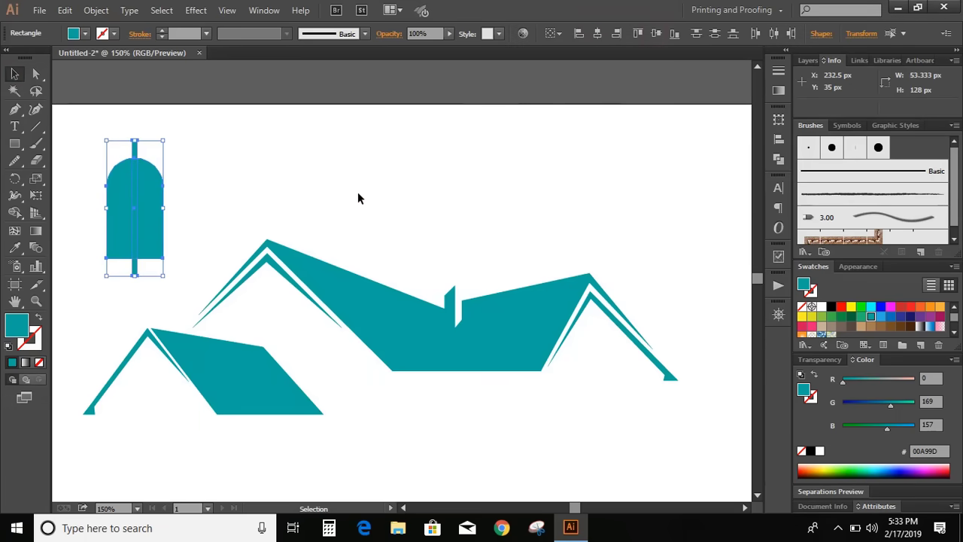
{"action": "left_click", "coordinate": [346, 195]}
Step: Make a 90° rotated copy of the bar to form a cross
{"action": "left_click", "coordinate": [136, 150]}
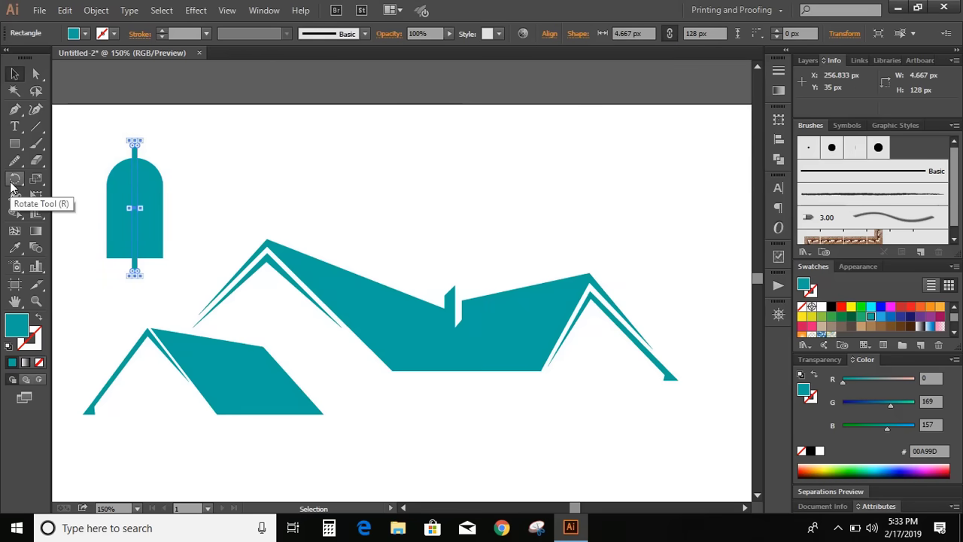
{"action": "double_click", "coordinate": [14, 179]}
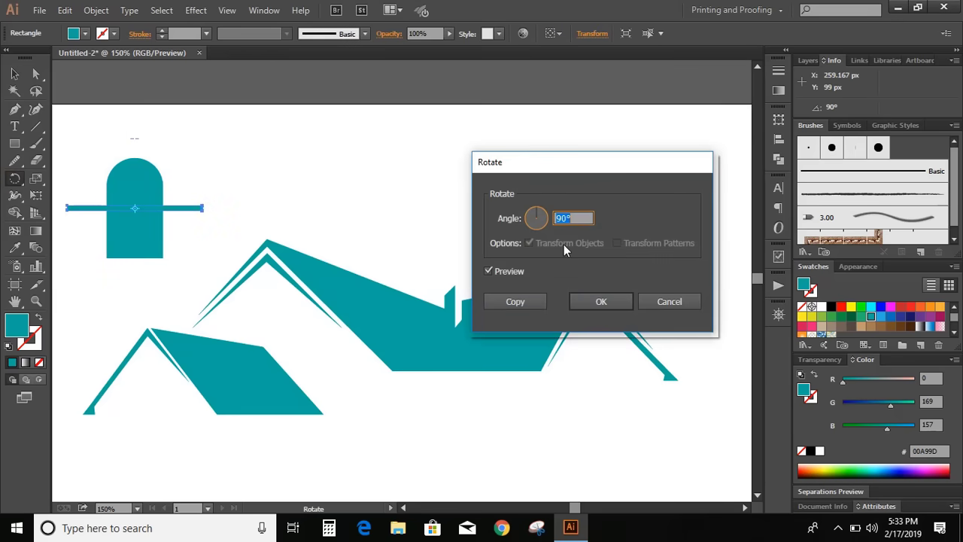
{"action": "left_click", "coordinate": [515, 301]}
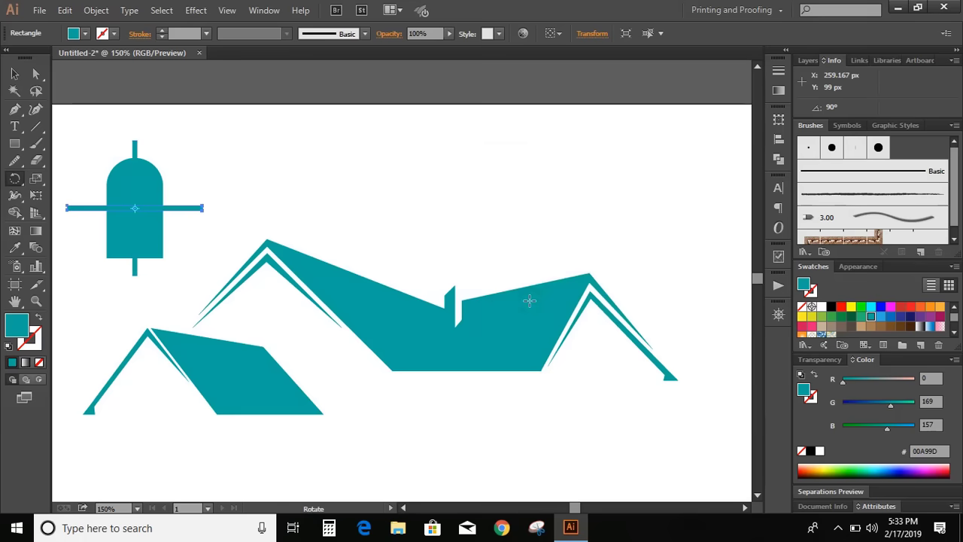
Step: Subtract the crossed bars from the arch with Pathfinder Minus Front, then select the window group
{"action": "key", "text": "v"}
{"action": "left_click", "coordinate": [67, 129]}
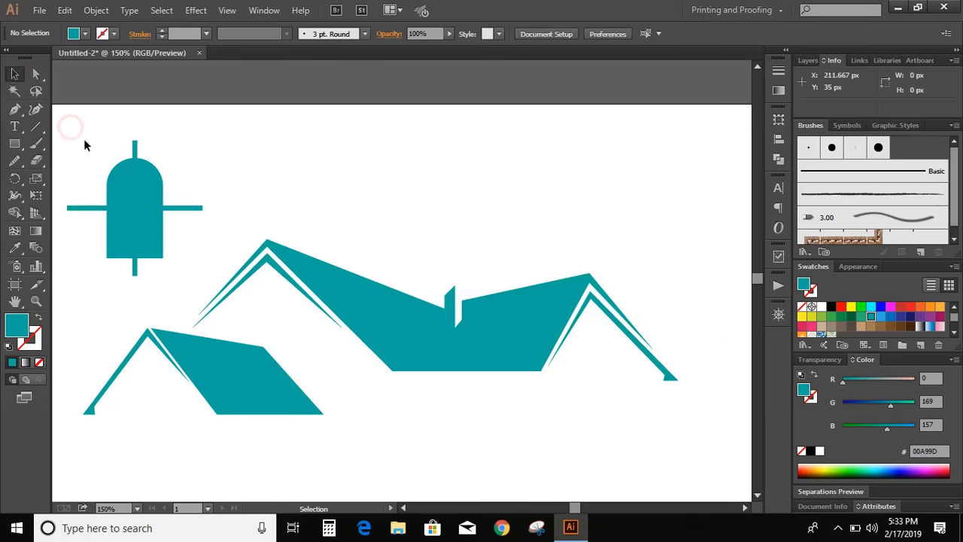
{"action": "left_click_drag", "start_coordinate": [84, 141], "coordinate": [210, 280]}
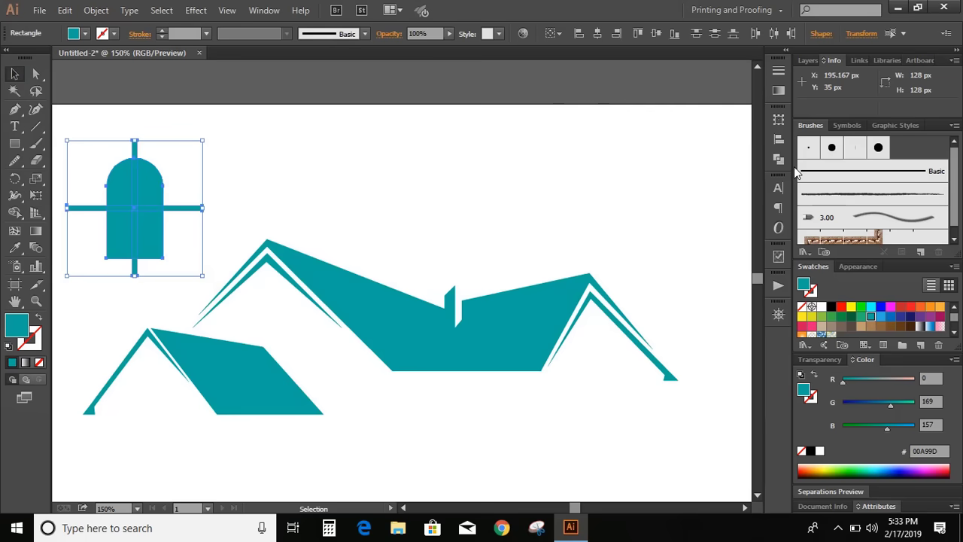
{"action": "left_click", "coordinate": [779, 161]}
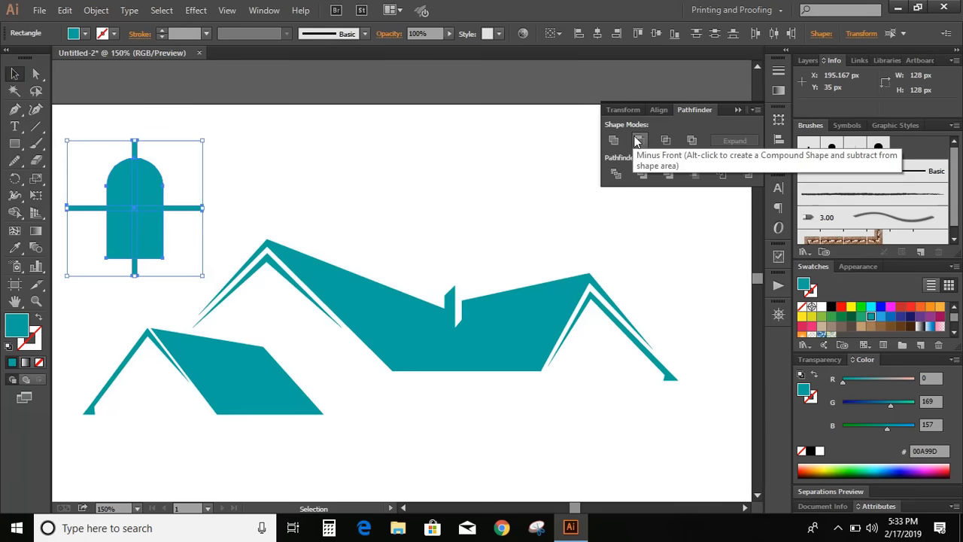
{"action": "left_click", "coordinate": [639, 141]}
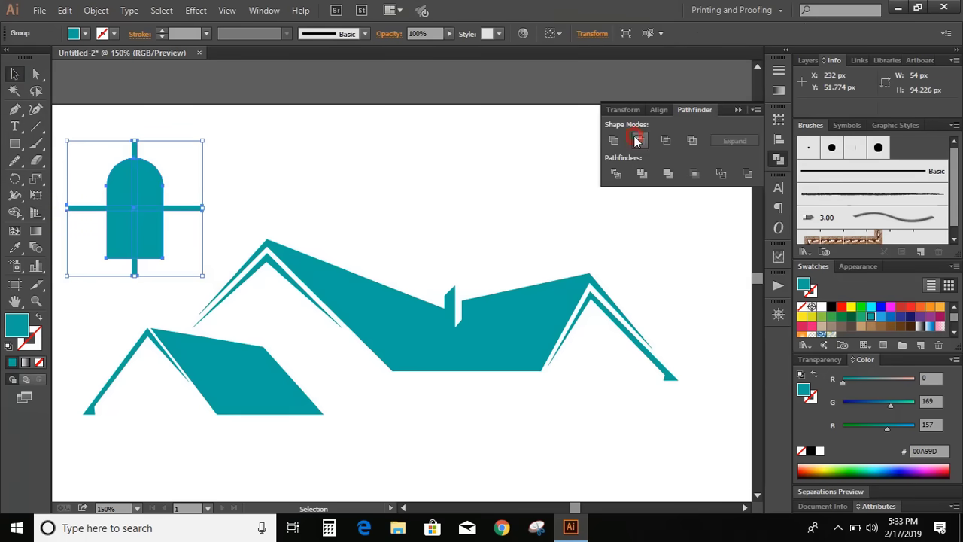
{"action": "left_click", "coordinate": [285, 179]}
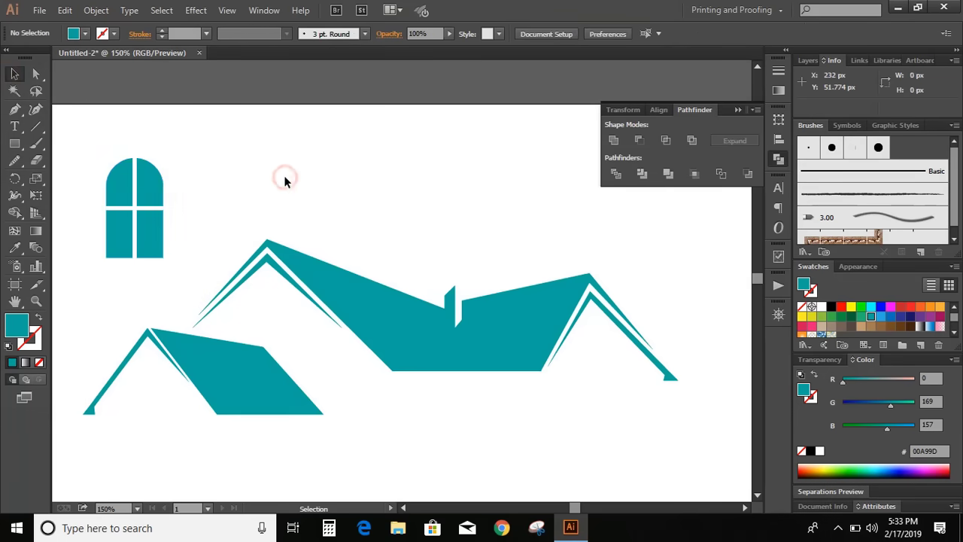
{"action": "left_click", "coordinate": [151, 224]}
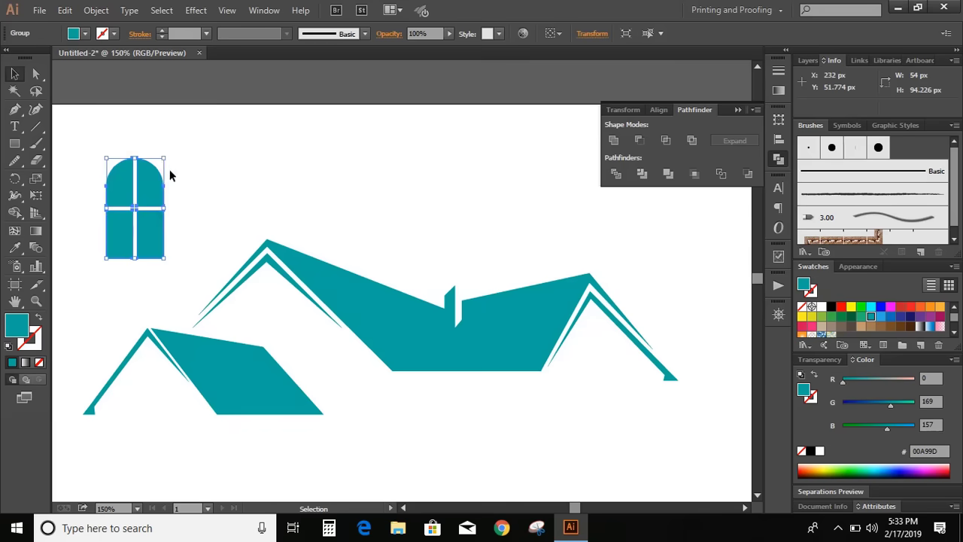
Step: Shrink the window, move it into the right gable, and copy a smaller one onto the lower-left roof
{"action": "left_click_drag", "start_coordinate": [165, 159], "coordinate": [154, 186]}
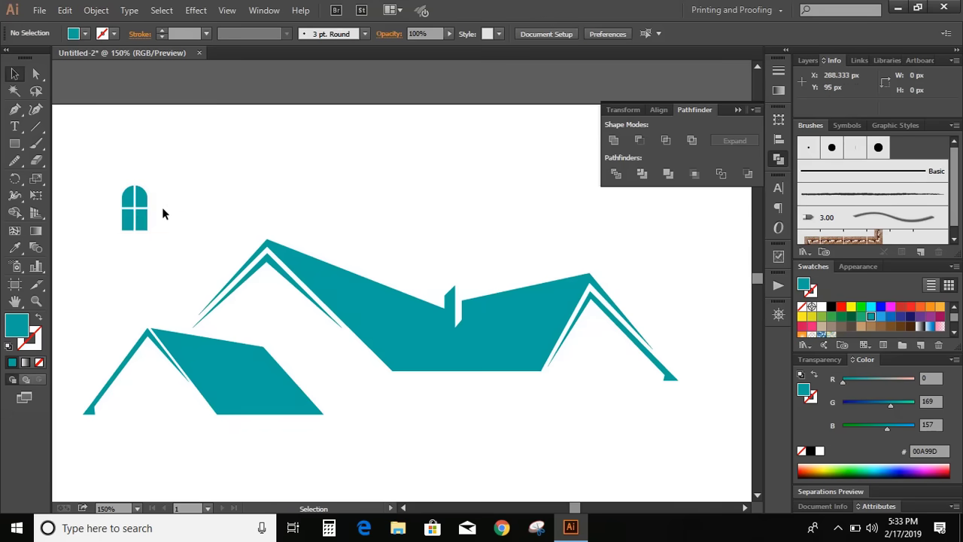
{"action": "left_click_drag", "start_coordinate": [145, 220], "coordinate": [278, 322]}
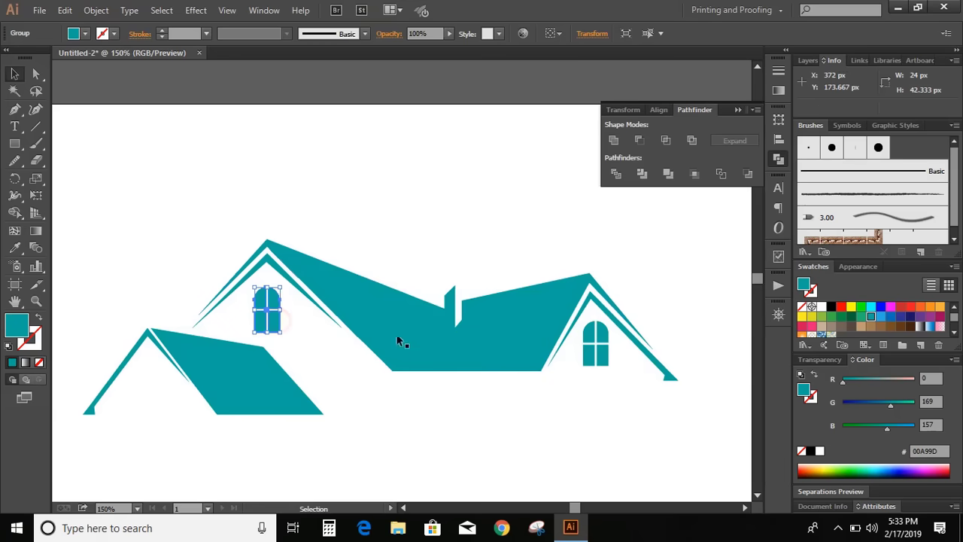
{"action": "left_click", "coordinate": [361, 394]}
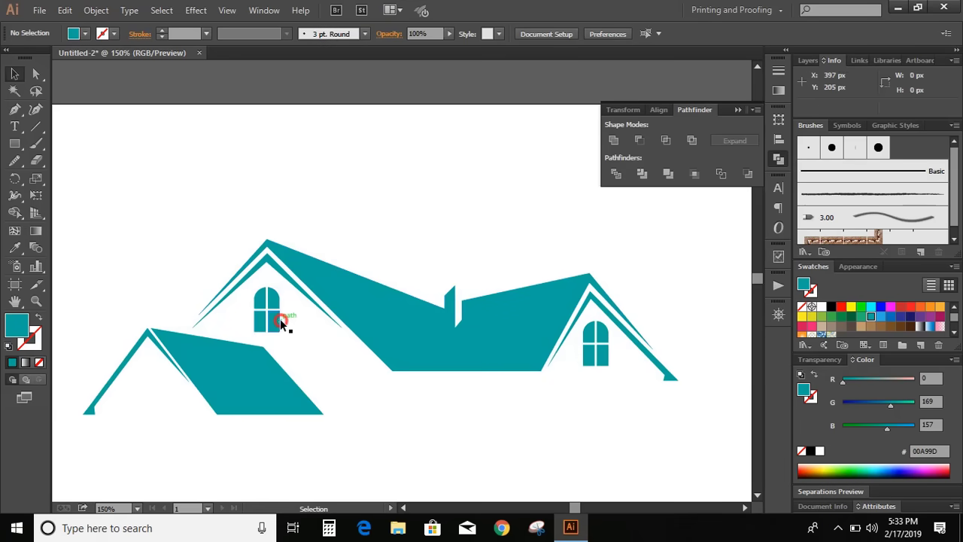
{"action": "left_click_drag", "start_coordinate": [284, 334], "coordinate": [157, 393]}
{"action": "left_click", "coordinate": [166, 411]}
Step: Pen-draw a curving swoosh with four anchors sweeping beneath the roofs
{"action": "left_click", "coordinate": [176, 422]}
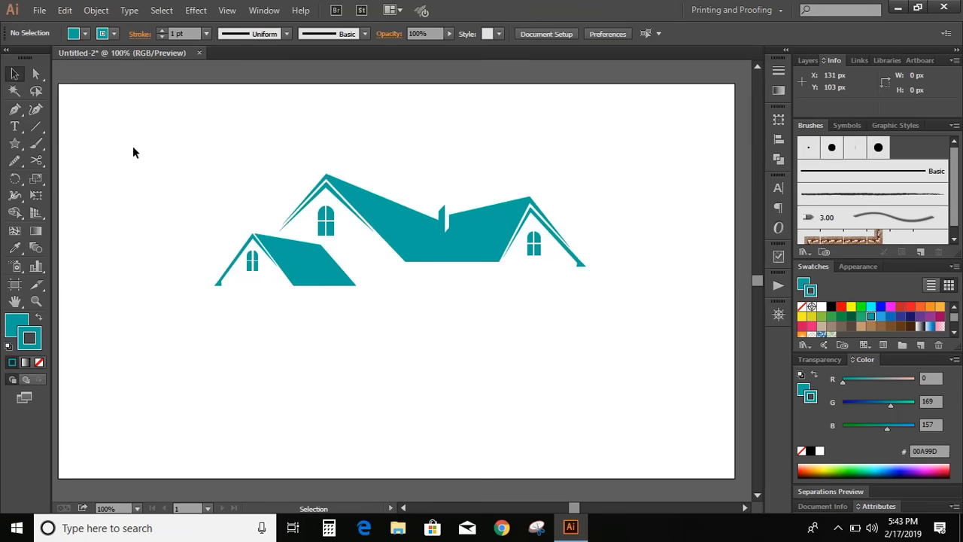
{"action": "left_click", "coordinate": [14, 108]}
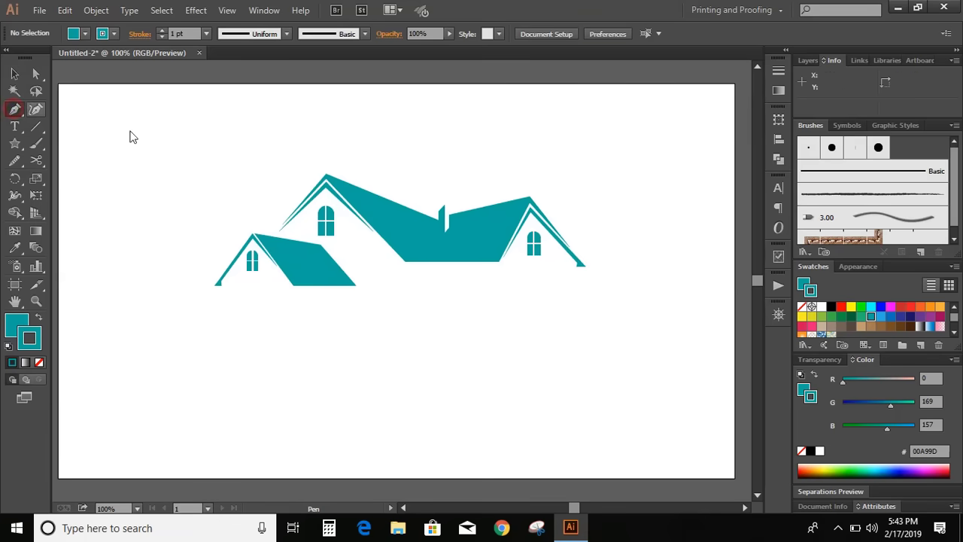
{"action": "left_click", "coordinate": [202, 310]}
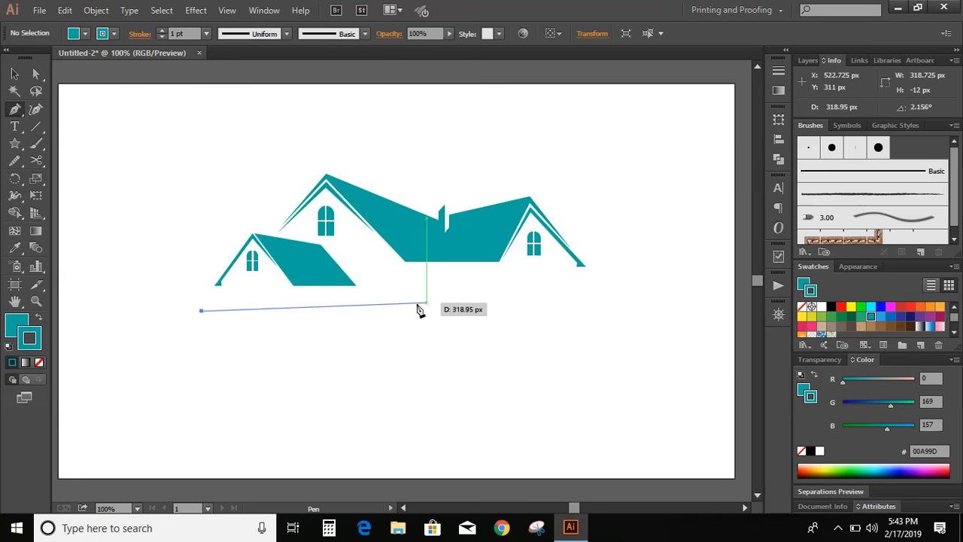
{"action": "left_click_drag", "start_coordinate": [334, 300], "coordinate": [370, 305]}
{"action": "left_click", "coordinate": [334, 301]}
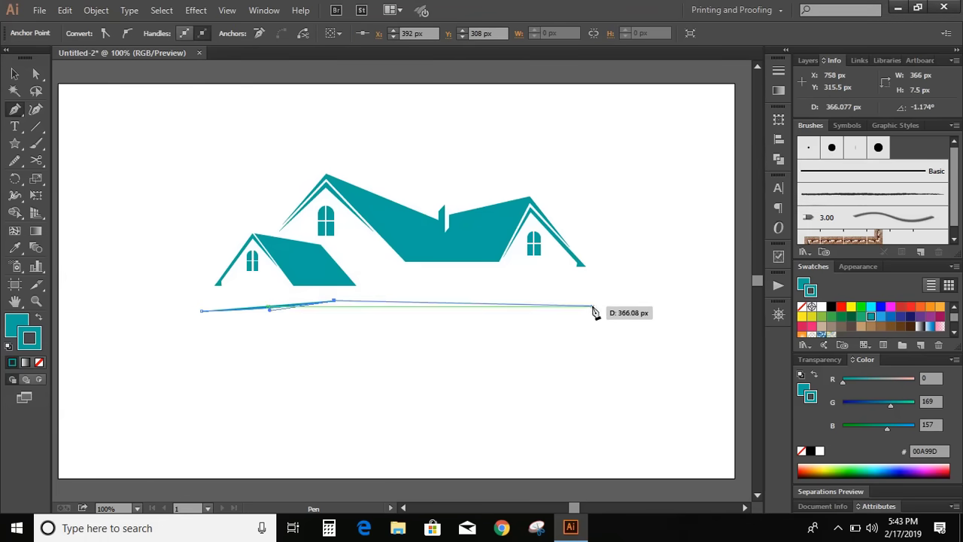
{"action": "left_click_drag", "start_coordinate": [576, 300], "coordinate": [657, 354]}
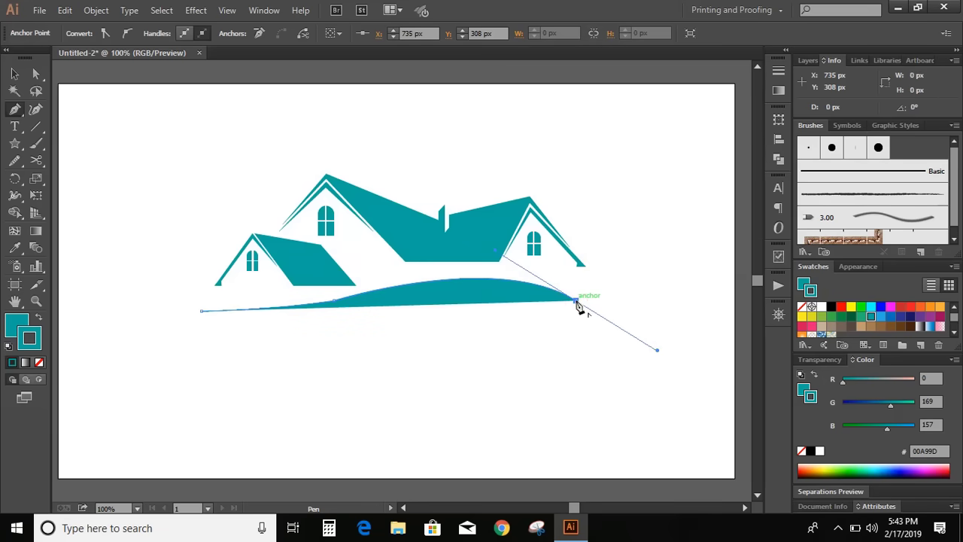
{"action": "left_click_drag", "start_coordinate": [576, 301], "coordinate": [689, 377]}
{"action": "left_click", "coordinate": [15, 74]}
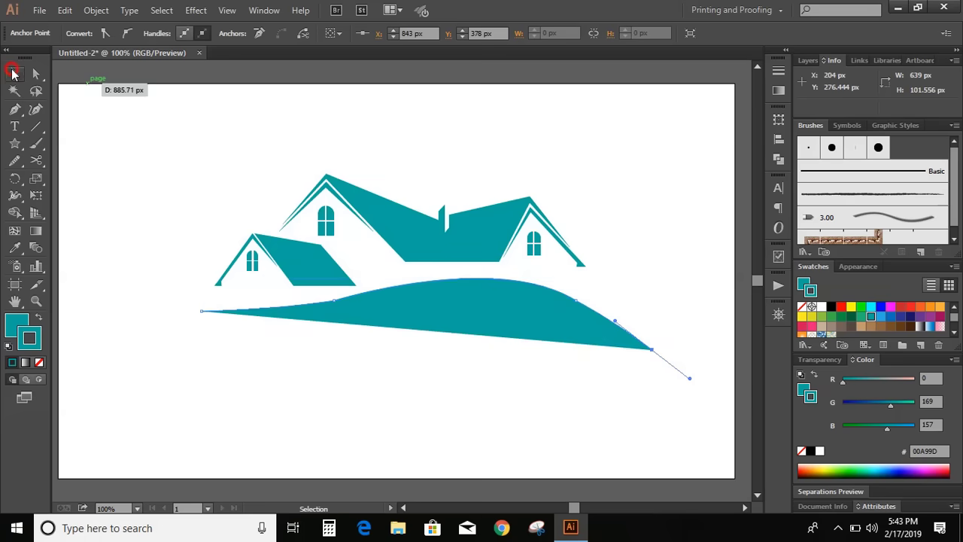
Step: Remove the swoosh's fill and even it out with three Smooth tool passes
{"action": "left_click", "coordinate": [10, 322]}
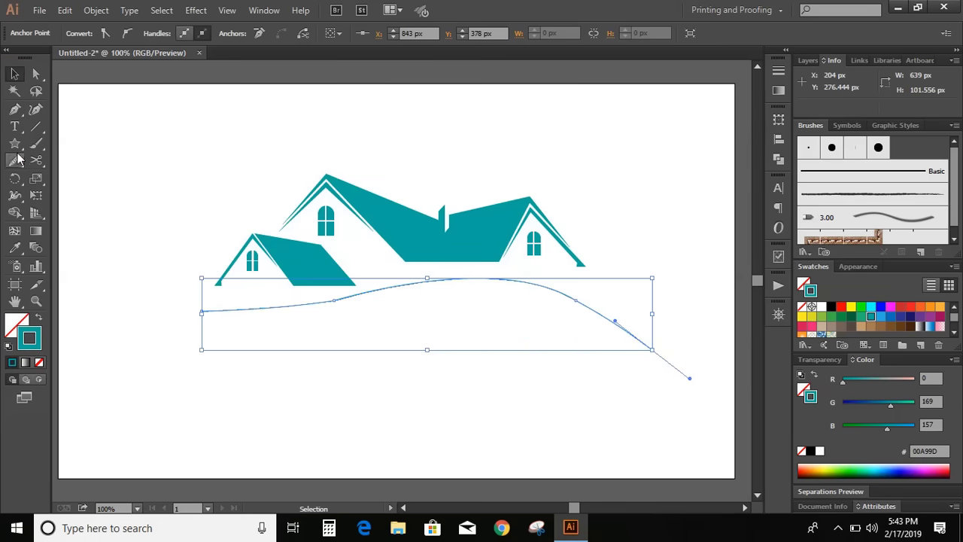
{"action": "left_click_drag", "start_coordinate": [14, 143], "coordinate": [78, 180]}
{"action": "mouse_move", "coordinate": [346, 296]}
{"action": "left_mouse_down"}
{"action": "mouse_move", "coordinate": [297, 311]}
{"action": "mouse_move", "coordinate": [326, 299]}
{"action": "left_mouse_up"}
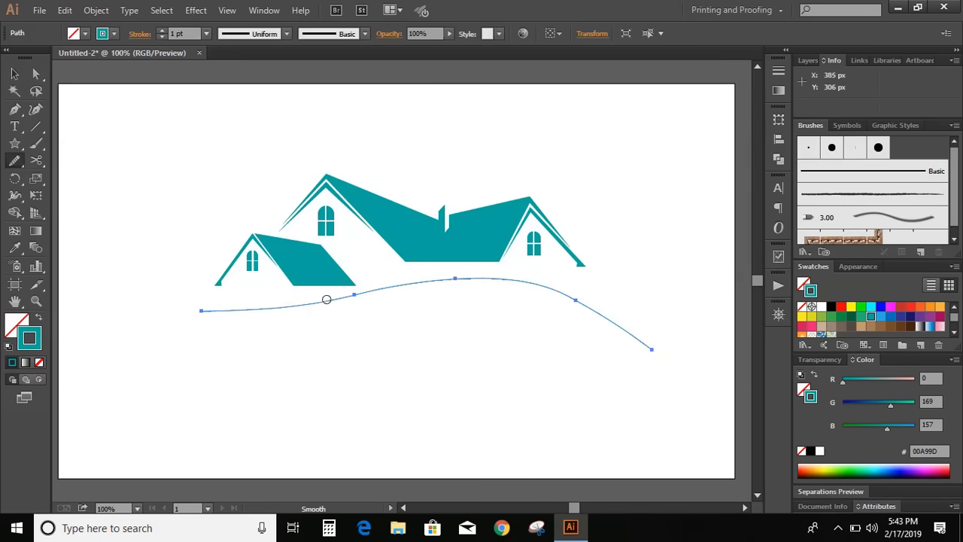
{"action": "left_click_drag", "start_coordinate": [386, 294], "coordinate": [526, 276]}
{"action": "mouse_move", "coordinate": [454, 281]}
{"action": "left_mouse_down"}
{"action": "mouse_move", "coordinate": [580, 296]}
{"action": "mouse_move", "coordinate": [593, 311]}
{"action": "mouse_move", "coordinate": [574, 298]}
{"action": "mouse_move", "coordinate": [329, 299]}
{"action": "mouse_move", "coordinate": [190, 328]}
{"action": "left_mouse_up"}
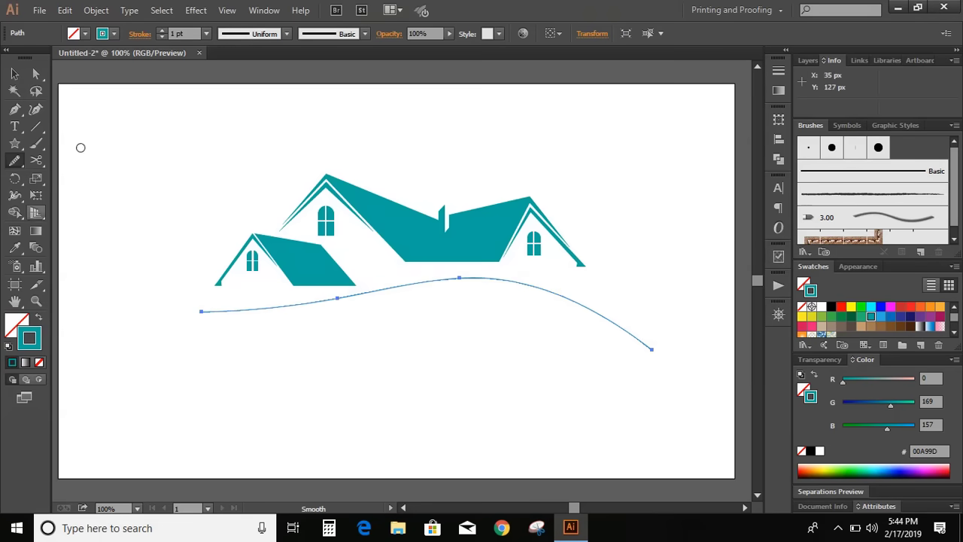
{"action": "left_click", "coordinate": [14, 73]}
{"action": "left_click", "coordinate": [480, 404]}
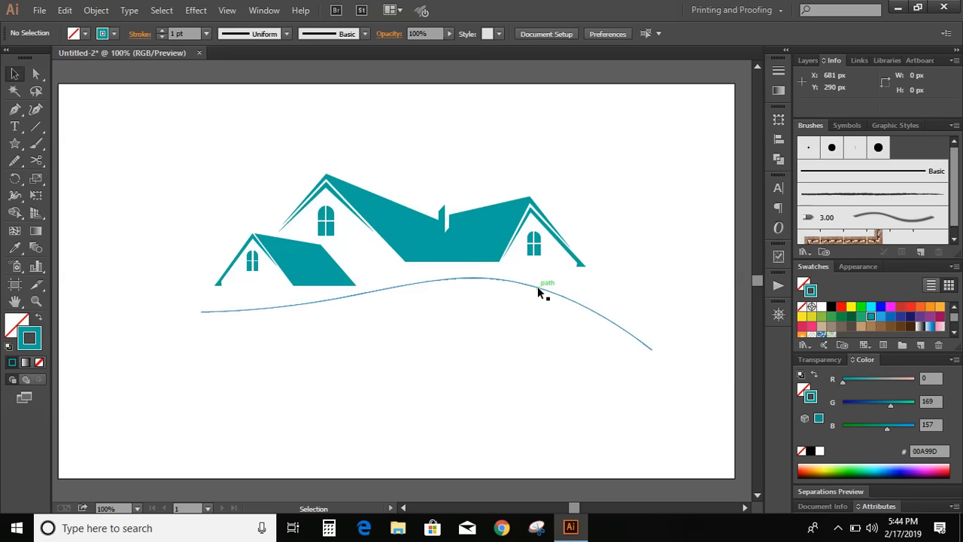
Step: Duplicate the curve just below, tilt it slightly clockwise and narrow it to about 599 px
{"action": "left_click_drag", "start_coordinate": [538, 288], "coordinate": [531, 305]}
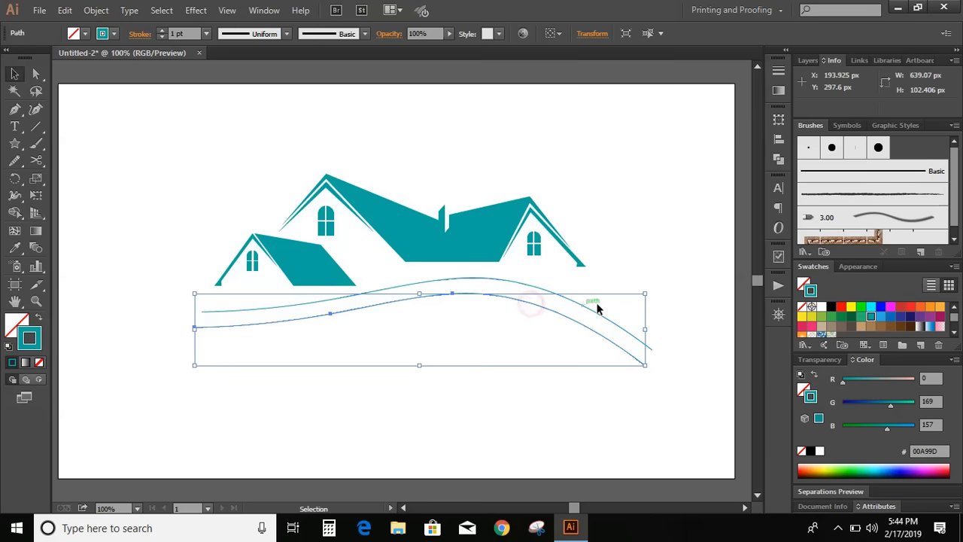
{"action": "left_click_drag", "start_coordinate": [652, 293], "coordinate": [658, 313]}
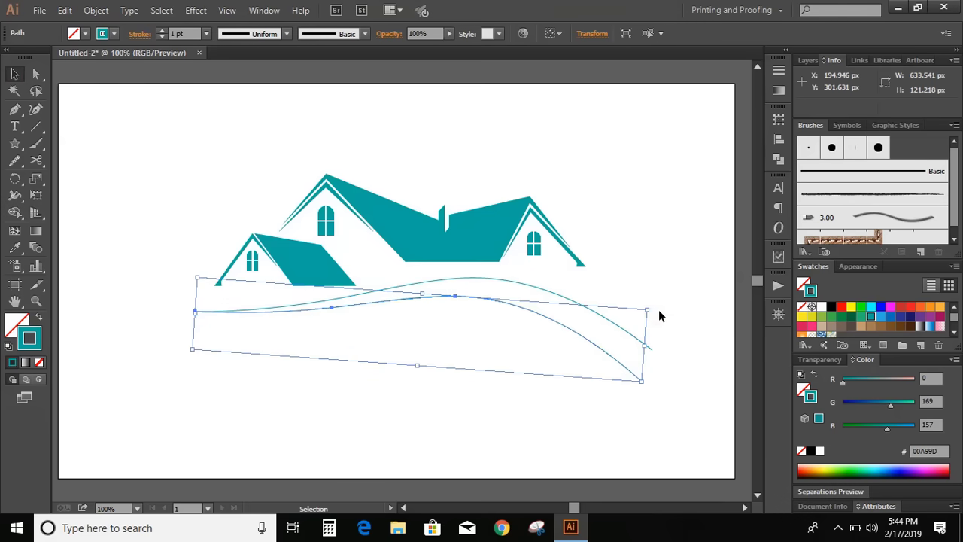
{"action": "left_click_drag", "start_coordinate": [646, 346], "coordinate": [617, 346]}
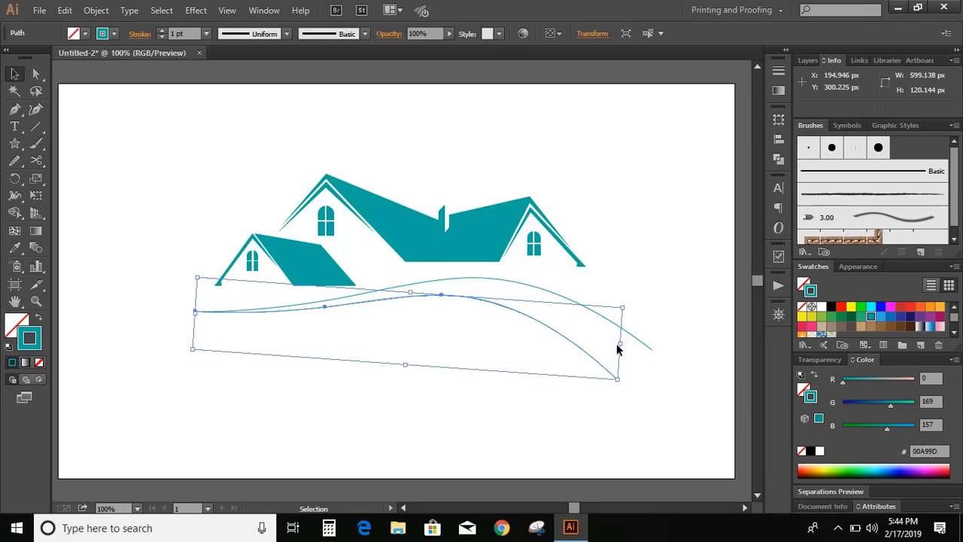
Step: Shift the lower curve's end anchor left and reshape its bend so it drops more steeply
{"action": "left_click", "coordinate": [36, 73]}
{"action": "left_click", "coordinate": [619, 380]}
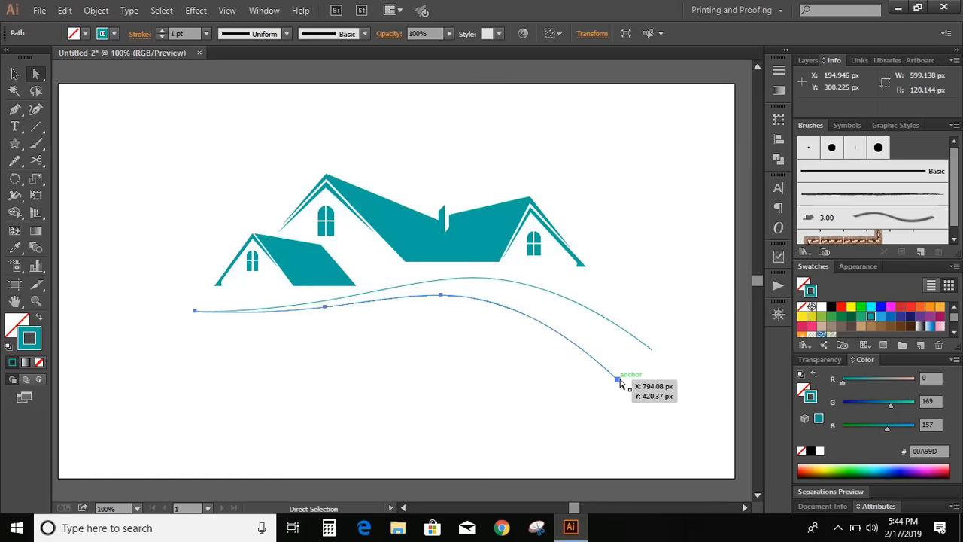
{"action": "left_click", "coordinate": [620, 381]}
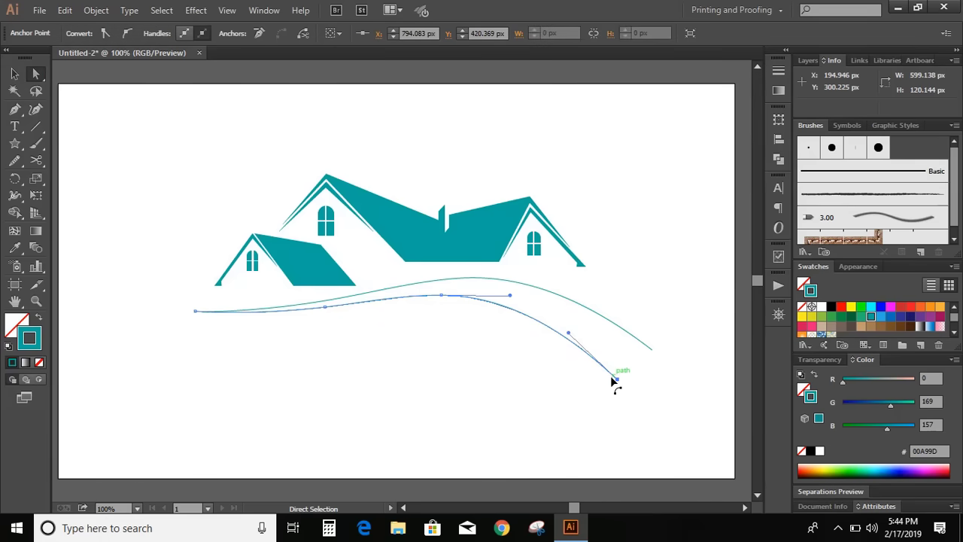
{"action": "left_click_drag", "start_coordinate": [612, 378], "coordinate": [611, 380]}
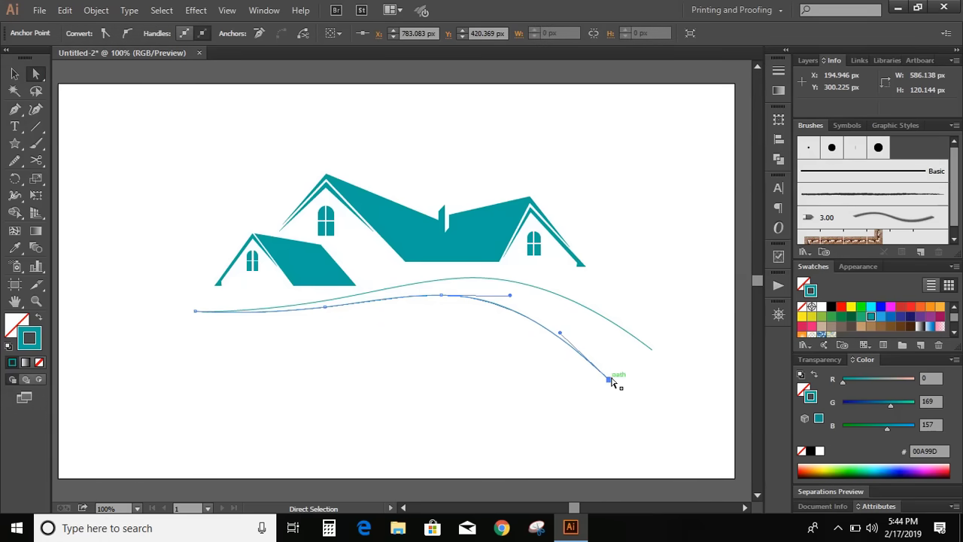
{"action": "key", "text": "Left"}
{"action": "key", "text": "Left"}
{"action": "key", "text": "Left"}
{"action": "key", "text": "Left"}
{"action": "key", "text": "Left"}
{"action": "left_click_drag", "start_coordinate": [556, 335], "coordinate": [569, 327]}
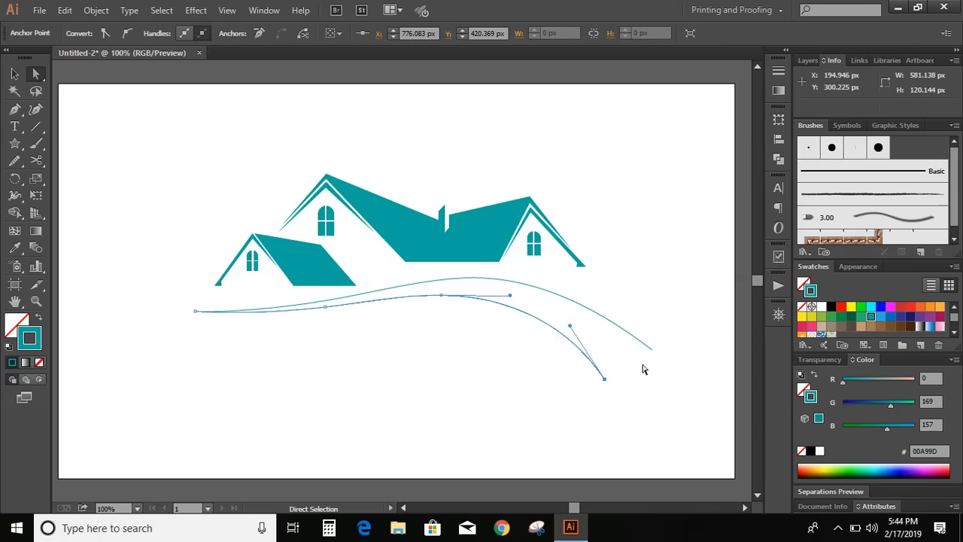
{"action": "left_click", "coordinate": [605, 378]}
{"action": "key", "text": "Left"}
{"action": "key", "text": "Left"}
{"action": "key", "text": "Left"}
{"action": "key", "text": "Left"}
{"action": "key", "text": "Left"}
{"action": "key", "text": "Left"}
{"action": "key", "text": "Left"}
{"action": "key", "text": "Left"}
{"action": "key", "text": "Left"}
{"action": "key", "text": "Left"}
{"action": "key", "text": "Left"}
{"action": "key", "text": "Left"}
{"action": "key", "text": "Left"}
{"action": "key", "text": "Left"}
{"action": "key", "text": "Left"}
{"action": "key", "text": "Left"}
{"action": "key", "text": "Left"}
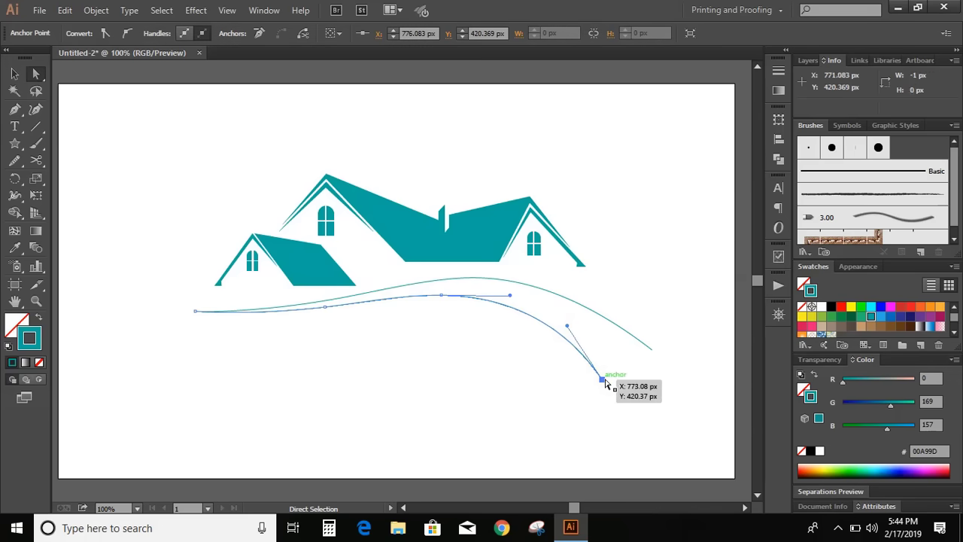
{"action": "key", "text": "Left"}
{"action": "key", "text": "Left"}
{"action": "key", "text": "Left"}
{"action": "key", "text": "Left"}
{"action": "key", "text": "Left"}
{"action": "key", "text": "Left"}
{"action": "key", "text": "Left"}
{"action": "key", "text": "Left"}
{"action": "key", "text": "Left"}
{"action": "key", "text": "Left"}
{"action": "key", "text": "Left"}
{"action": "key", "text": "Left"}
{"action": "key", "text": "Left"}
{"action": "key", "text": "Left"}
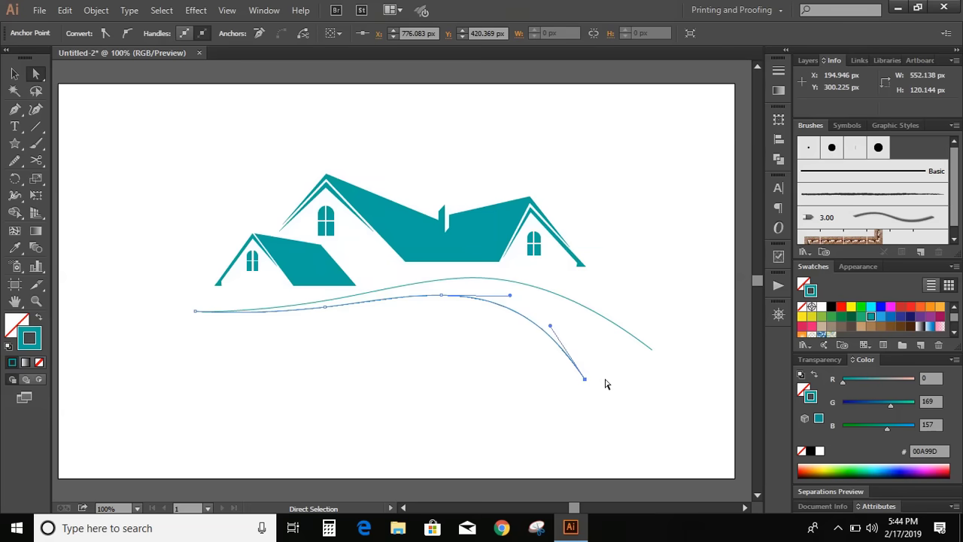
{"action": "left_click_drag", "start_coordinate": [550, 330], "coordinate": [571, 318]}
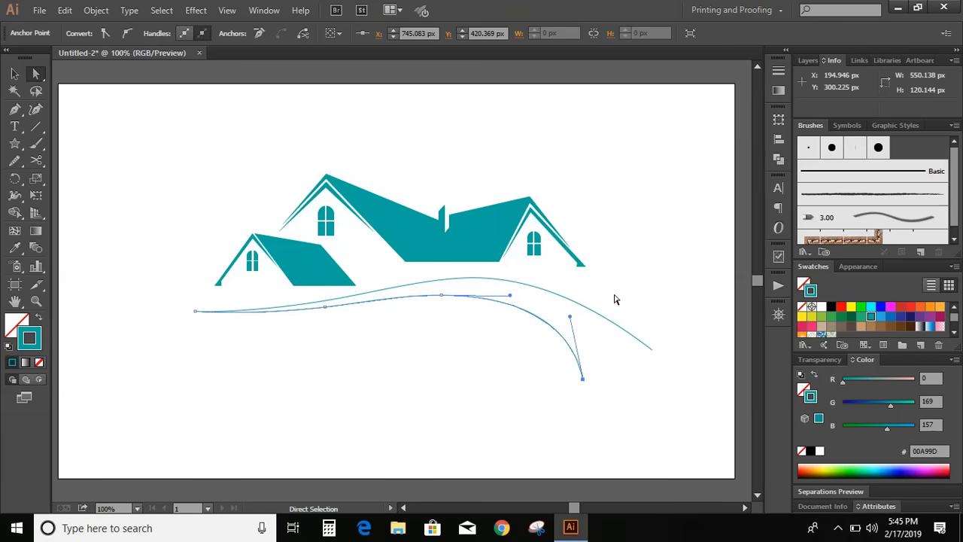
{"action": "left_click", "coordinate": [14, 76]}
{"action": "left_click", "coordinate": [200, 361]}
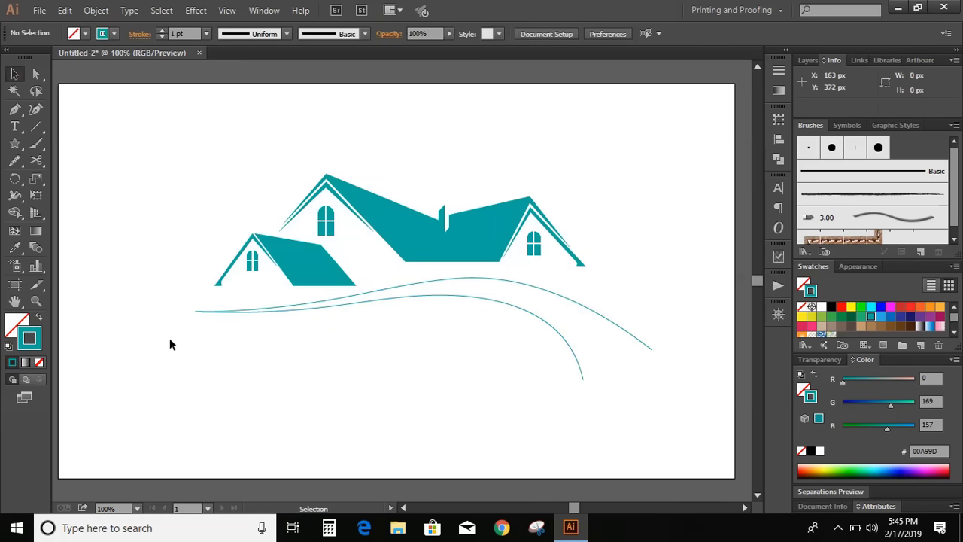
Step: Draw a straight horizontal Pen line across the right ends of both curves
{"action": "left_click", "coordinate": [16, 110]}
{"action": "left_click", "coordinate": [518, 349]}
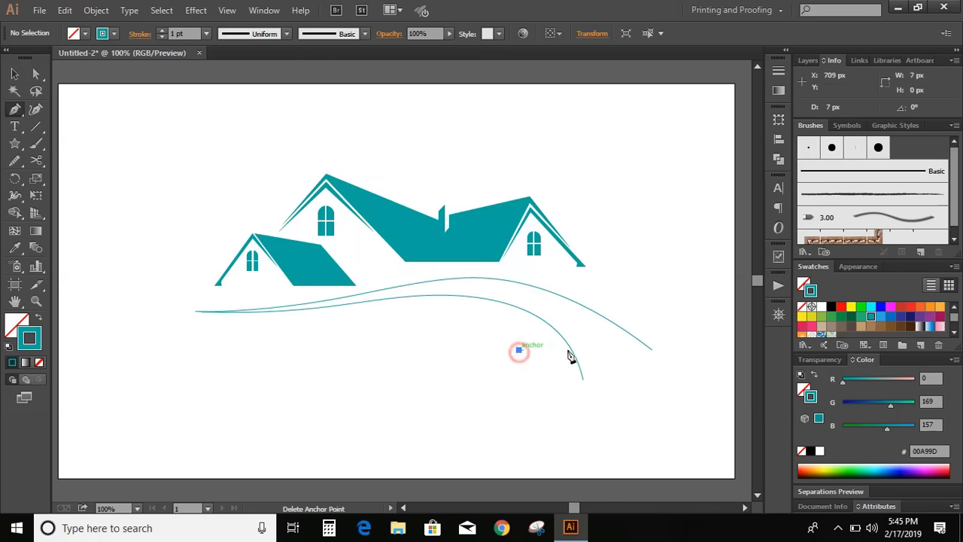
{"action": "left_click", "coordinate": [676, 346]}
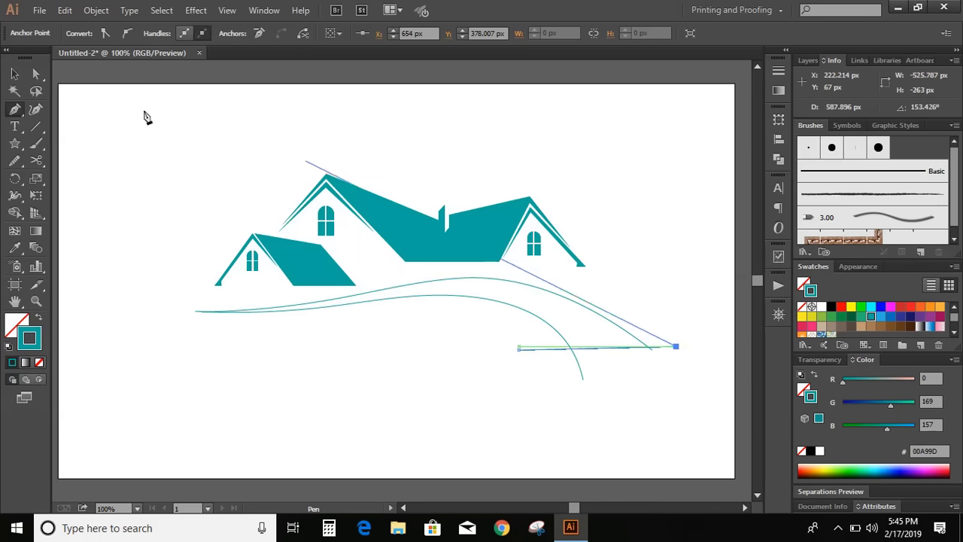
Step: Marquee-select both curves and the straight line together
{"action": "left_click", "coordinate": [18, 75]}
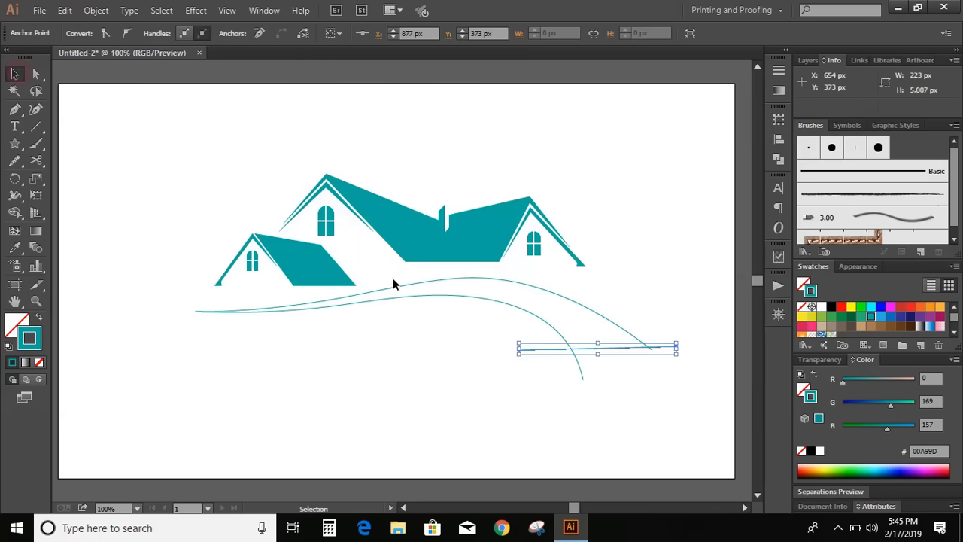
{"action": "left_click", "coordinate": [464, 368]}
{"action": "left_click_drag", "start_coordinate": [667, 420], "coordinate": [555, 301]}
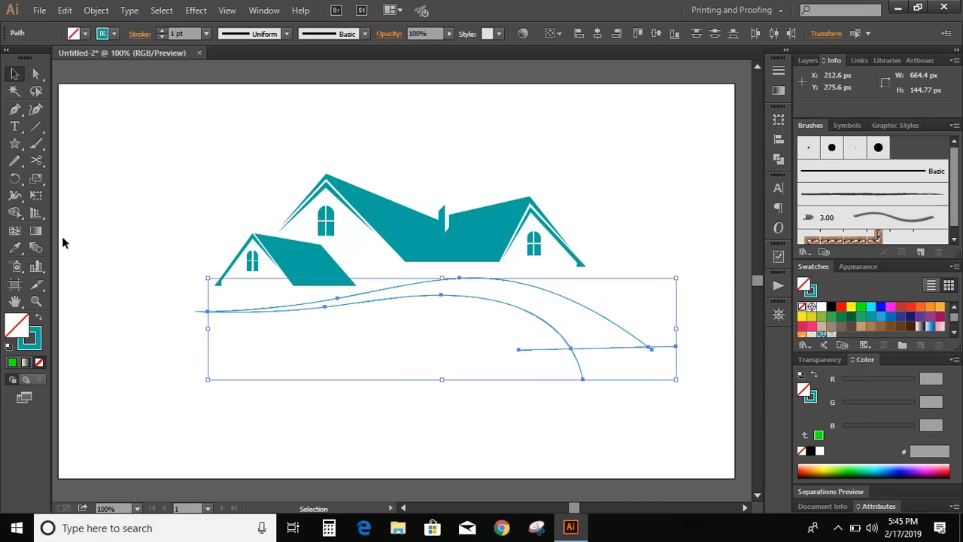
Step: Use Shape Builder to fill the region between the curves with bright green (00FF00)
{"action": "left_click", "coordinate": [14, 213]}
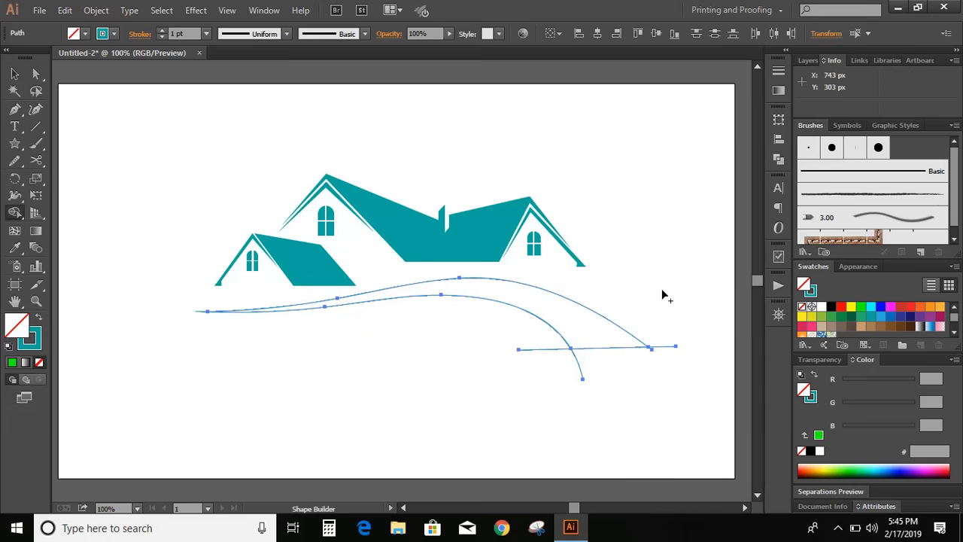
{"action": "left_click", "coordinate": [862, 309]}
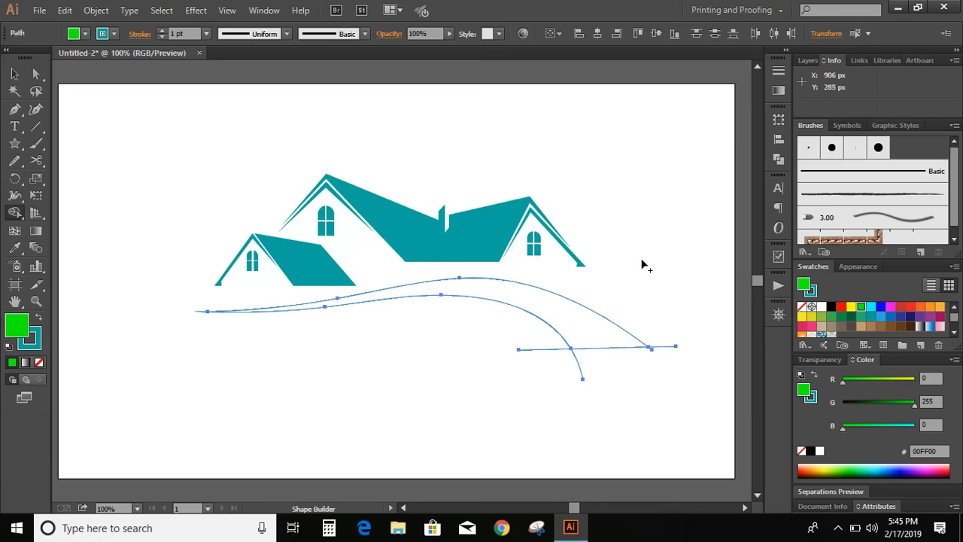
{"action": "left_click", "coordinate": [568, 314]}
{"action": "key", "text": "v"}
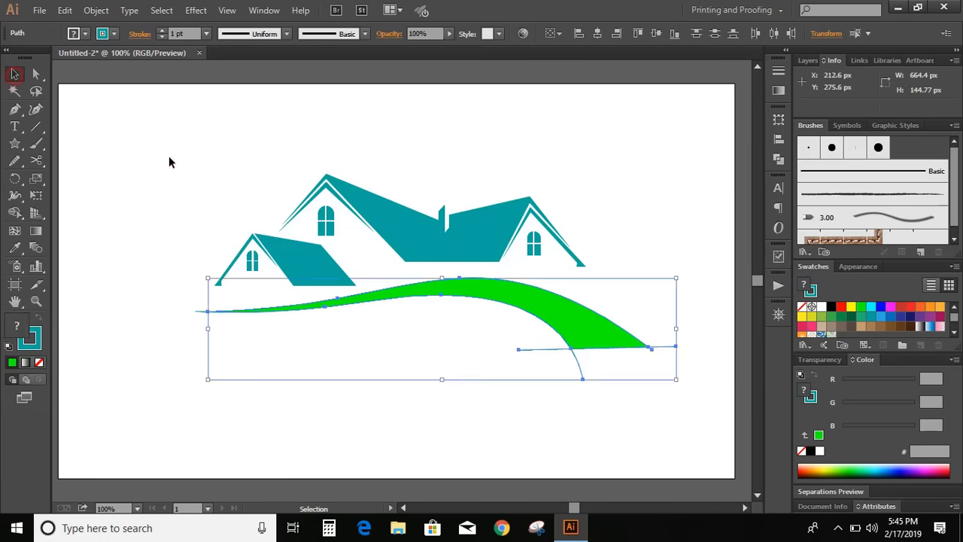
{"action": "left_click", "coordinate": [169, 159]}
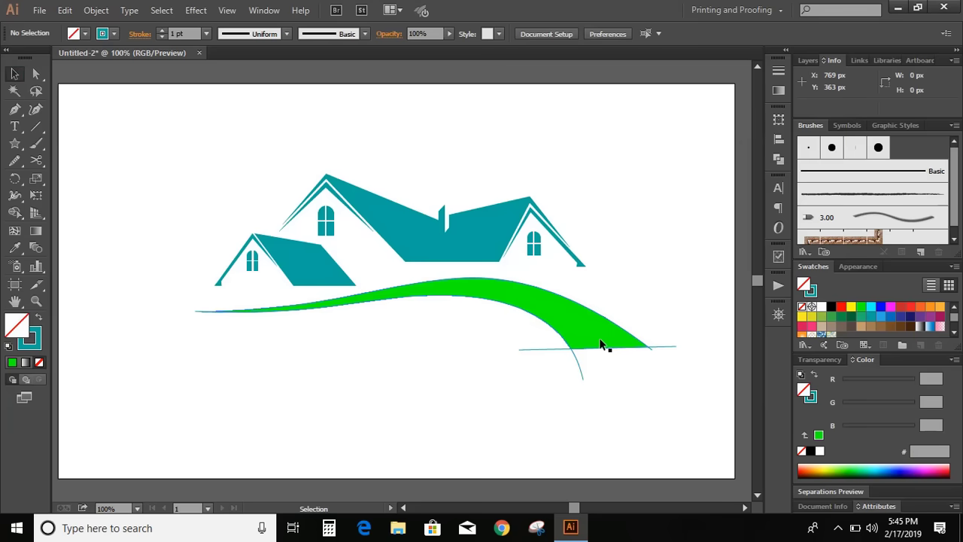
Step: Move the green swoosh aside and delete the leftover thin lines, including a small teal one
{"action": "left_click_drag", "start_coordinate": [592, 329], "coordinate": [410, 409]}
{"action": "left_click", "coordinate": [655, 389]}
{"action": "left_click_drag", "start_coordinate": [696, 402], "coordinate": [511, 331]}
{"action": "key", "text": "Delete"}
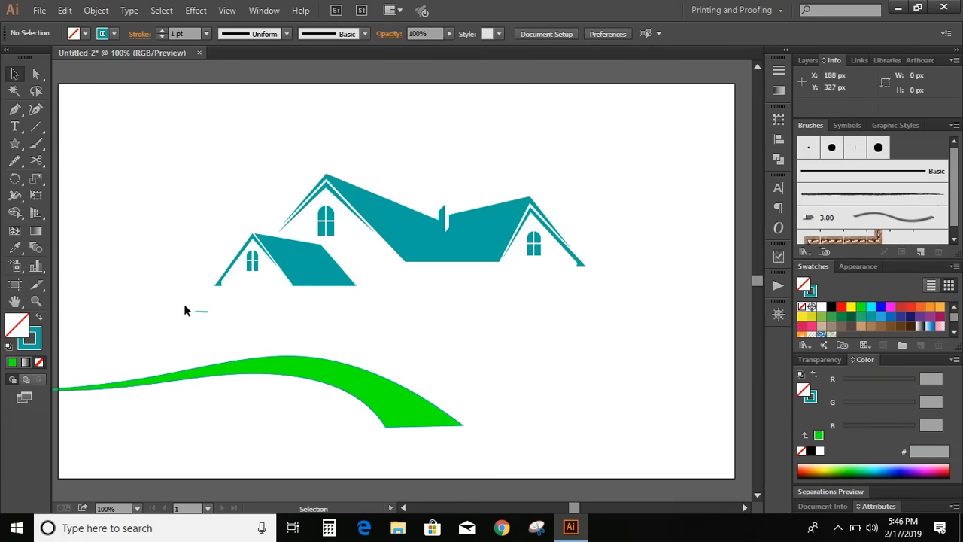
{"action": "left_click_drag", "start_coordinate": [184, 305], "coordinate": [210, 320]}
{"action": "key", "text": "Delete"}
Step: Position the green swoosh directly beneath the teal roofs
{"action": "left_click_drag", "start_coordinate": [374, 390], "coordinate": [568, 308]}
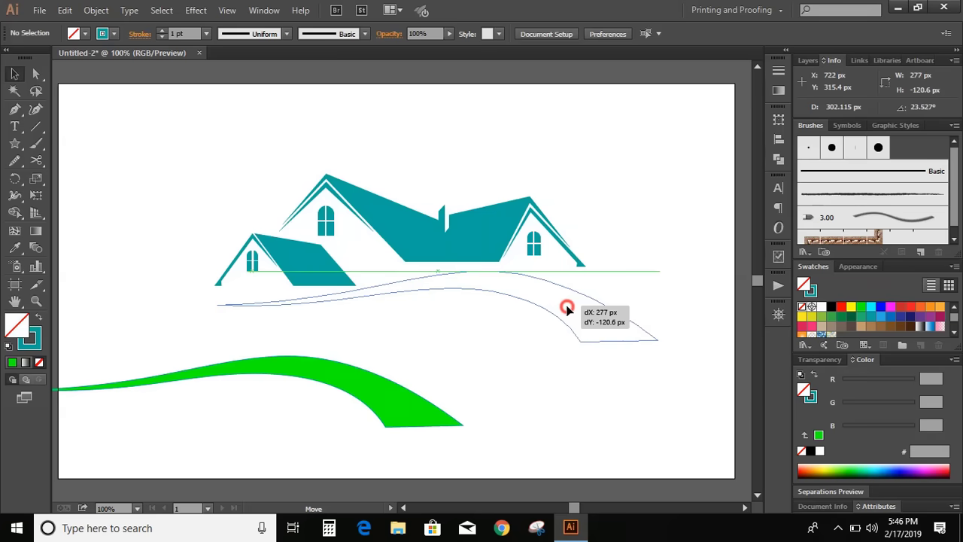
{"action": "left_click_drag", "start_coordinate": [568, 308], "coordinate": [566, 309]}
{"action": "left_click", "coordinate": [516, 150]}
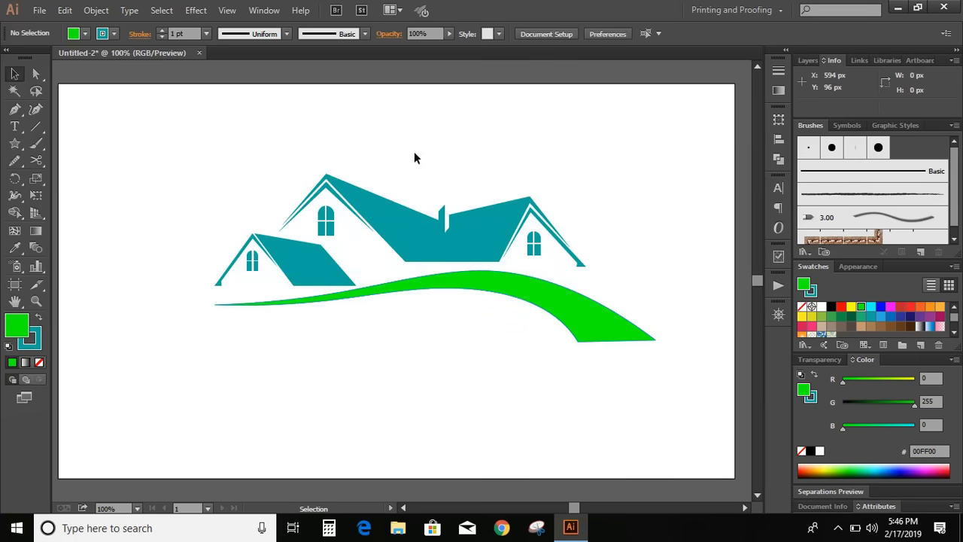
{"action": "left_click", "coordinate": [557, 300]}
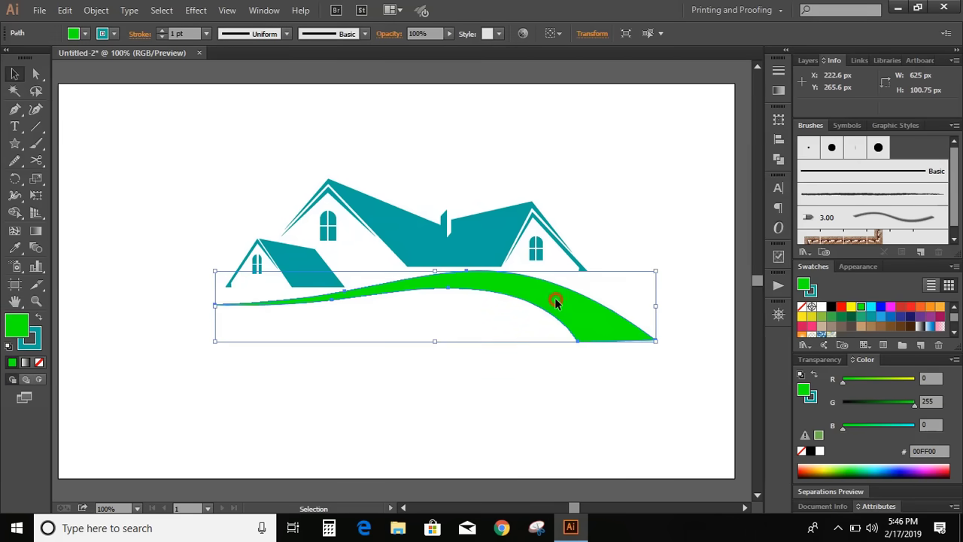
Step: Duplicate the green swoosh, scale the copy down, and tuck it under the original
{"action": "left_click_drag", "start_coordinate": [555, 301], "coordinate": [502, 329]}
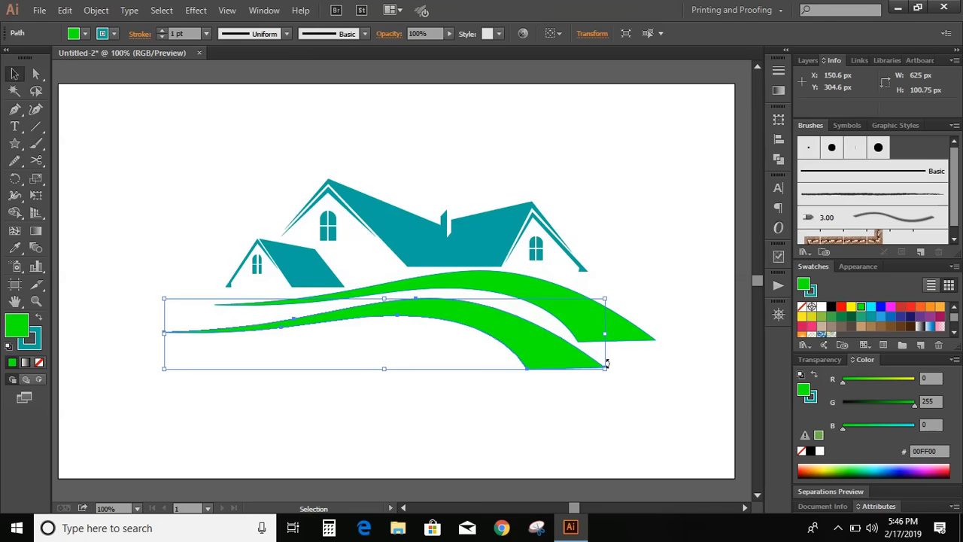
{"action": "left_click_drag", "start_coordinate": [605, 369], "coordinate": [571, 354]}
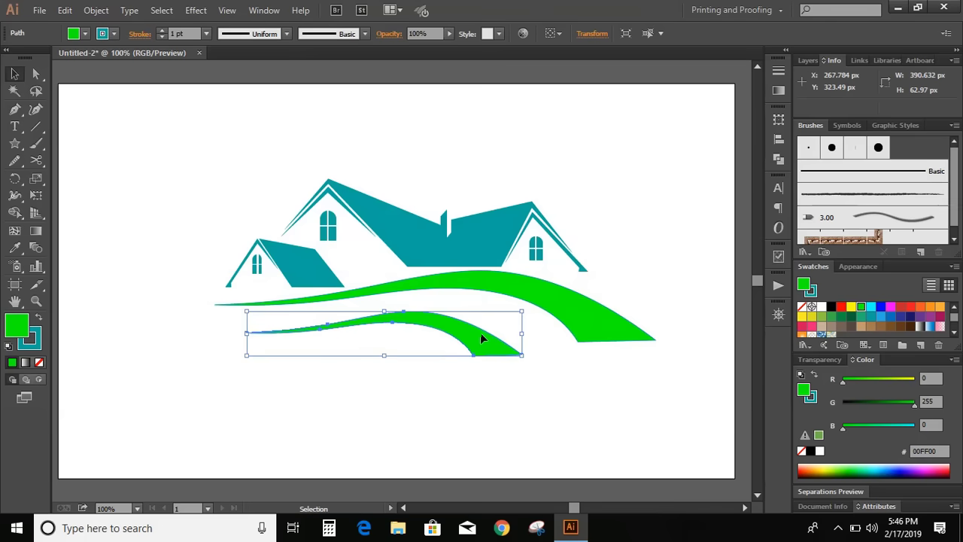
{"action": "left_click_drag", "start_coordinate": [481, 336], "coordinate": [516, 322]}
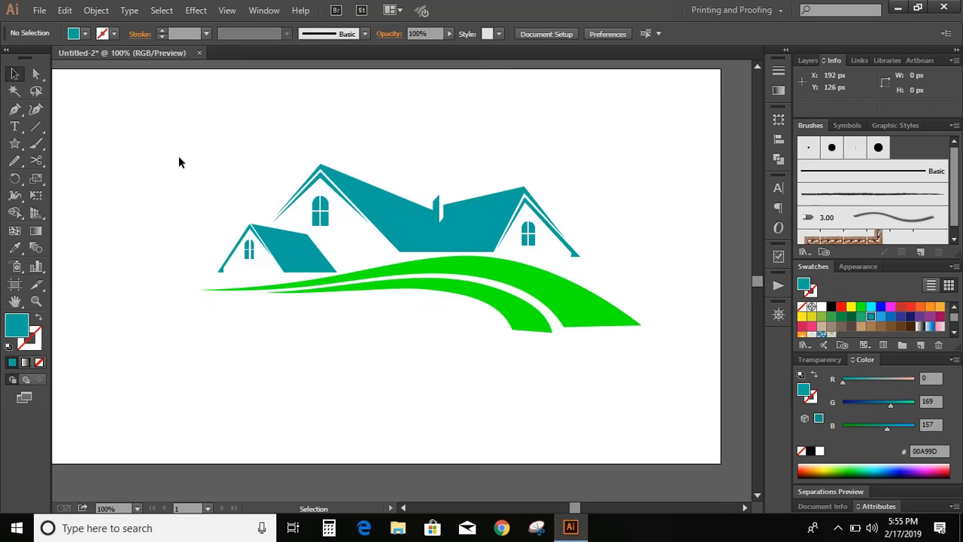
Step: Pen-draw a curved path along the roof's lower edge, following the swoosh's top
{"action": "left_click", "coordinate": [14, 109]}
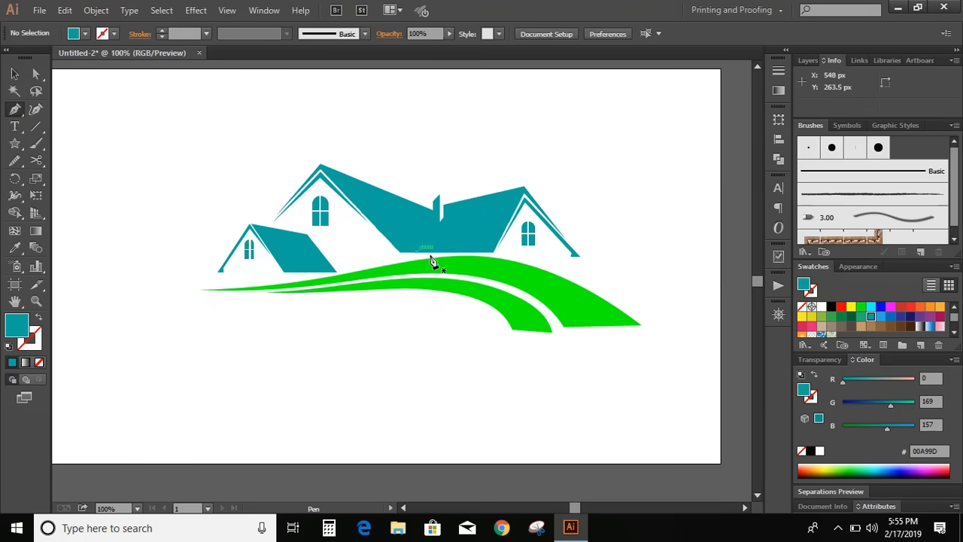
{"action": "left_click", "coordinate": [399, 251]}
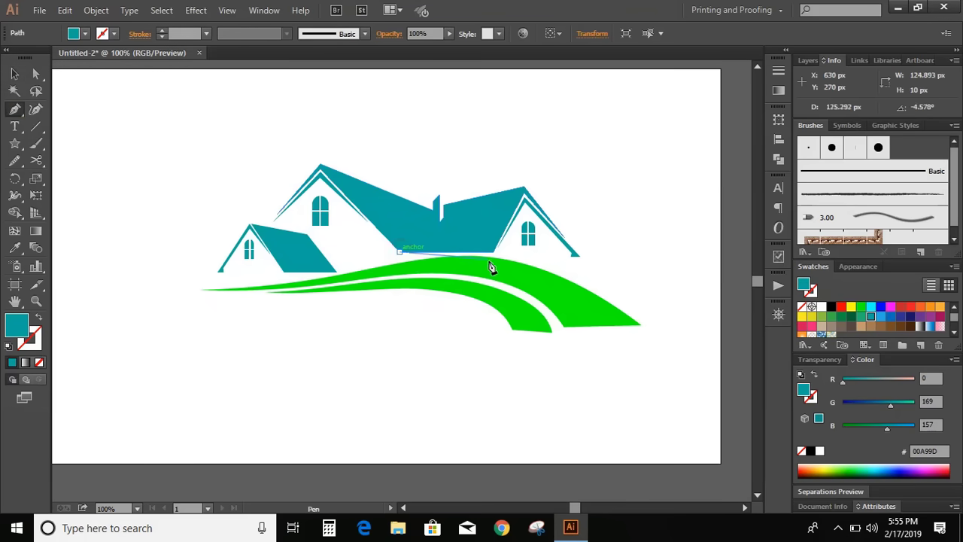
{"action": "left_click", "coordinate": [493, 251]}
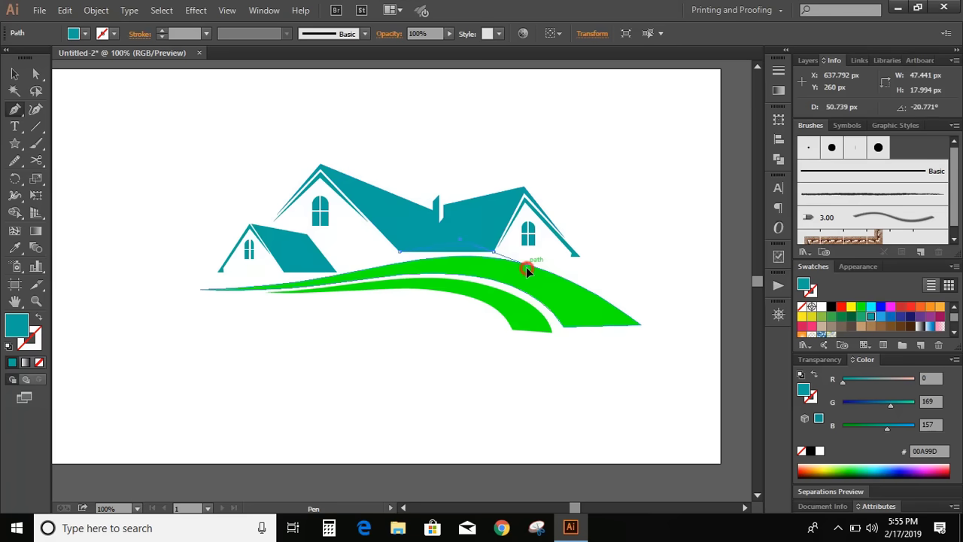
{"action": "left_click_drag", "start_coordinate": [526, 268], "coordinate": [539, 271]}
{"action": "left_click", "coordinate": [541, 270]}
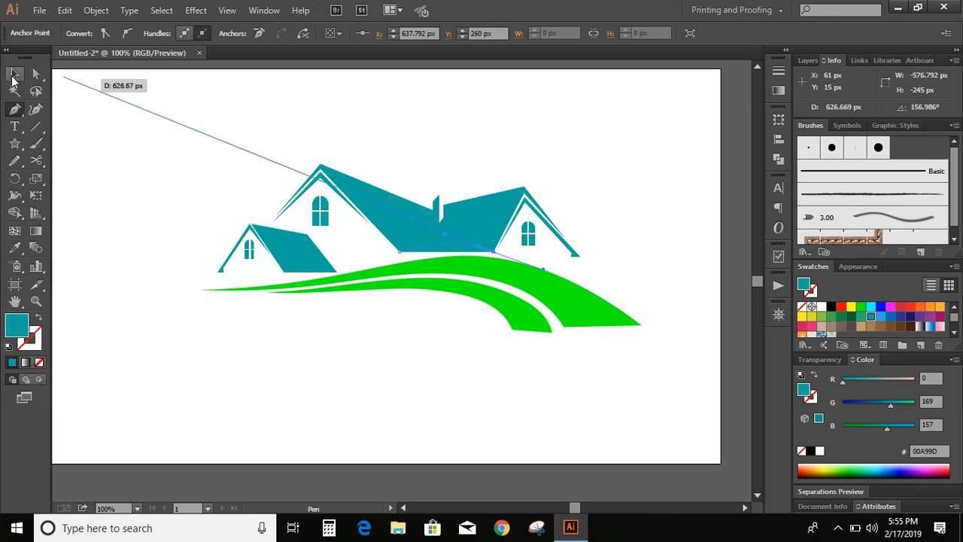
{"action": "left_click", "coordinate": [13, 76]}
{"action": "left_click", "coordinate": [168, 194]}
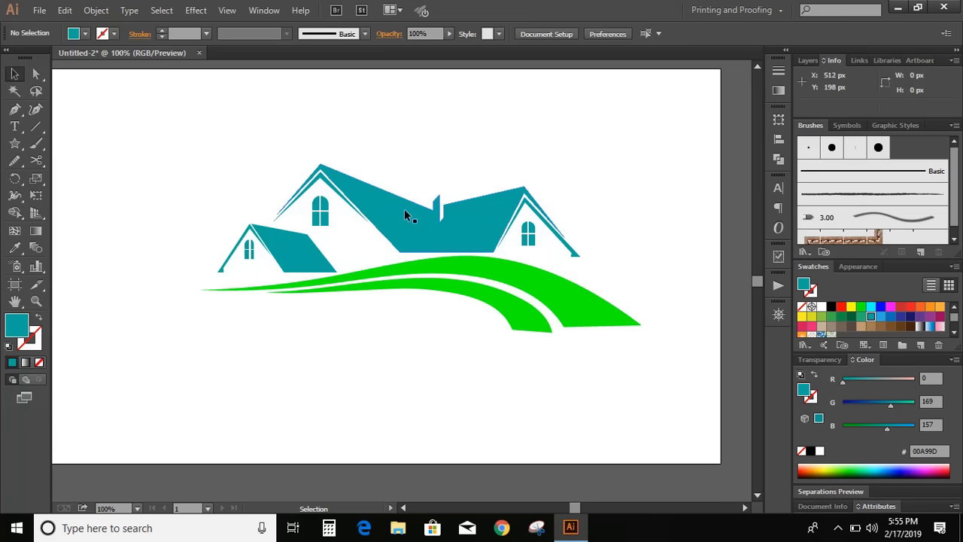
Step: Merge the thin strip into the teal roof with Shape Builder
{"action": "left_click", "coordinate": [427, 246]}
{"action": "left_click", "coordinate": [466, 226], "text": "shift"}
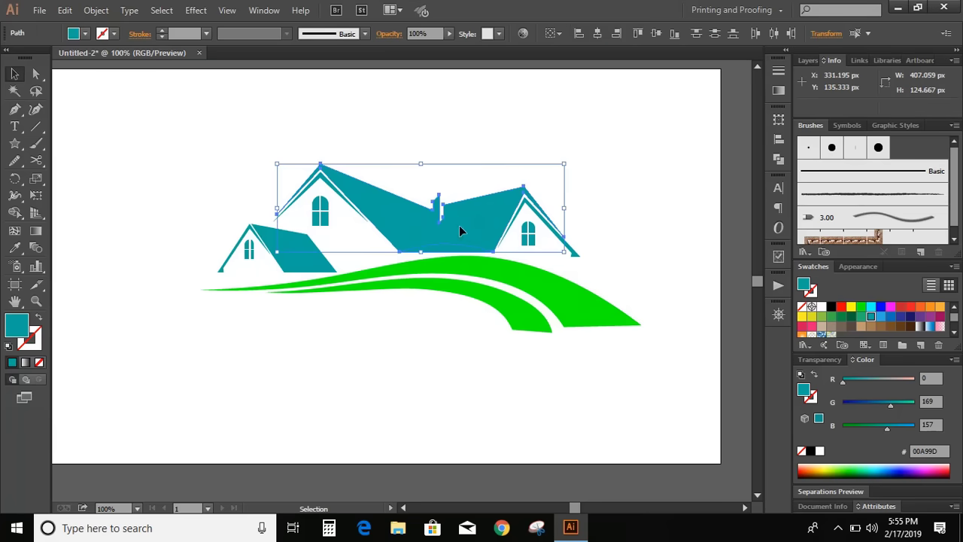
{"action": "left_click", "coordinate": [16, 213]}
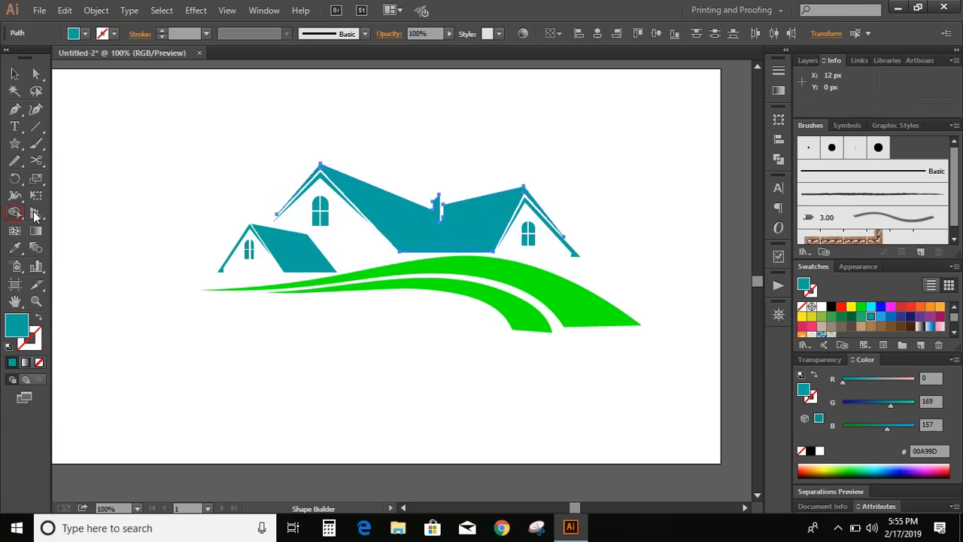
{"action": "left_click_drag", "start_coordinate": [439, 253], "coordinate": [439, 253]}
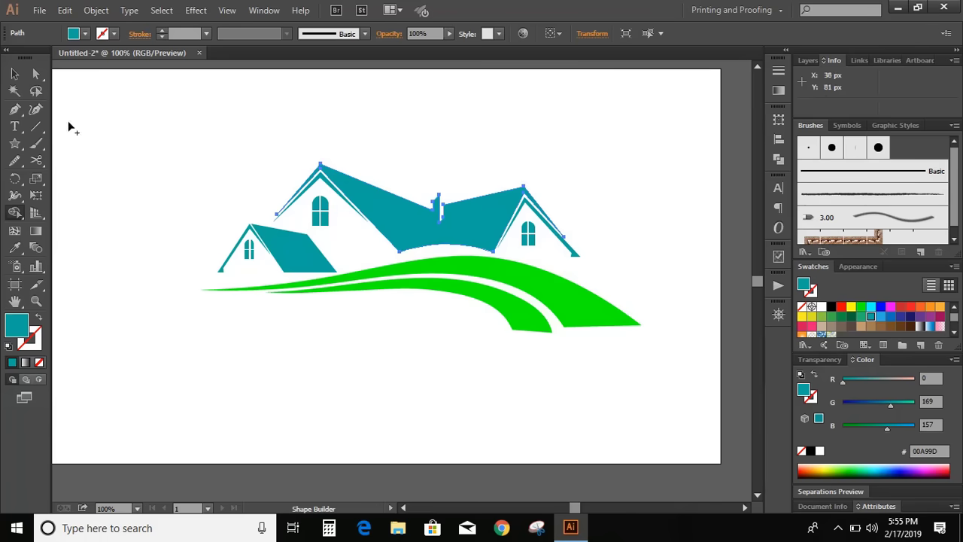
{"action": "left_click", "coordinate": [15, 74]}
{"action": "left_click", "coordinate": [155, 149]}
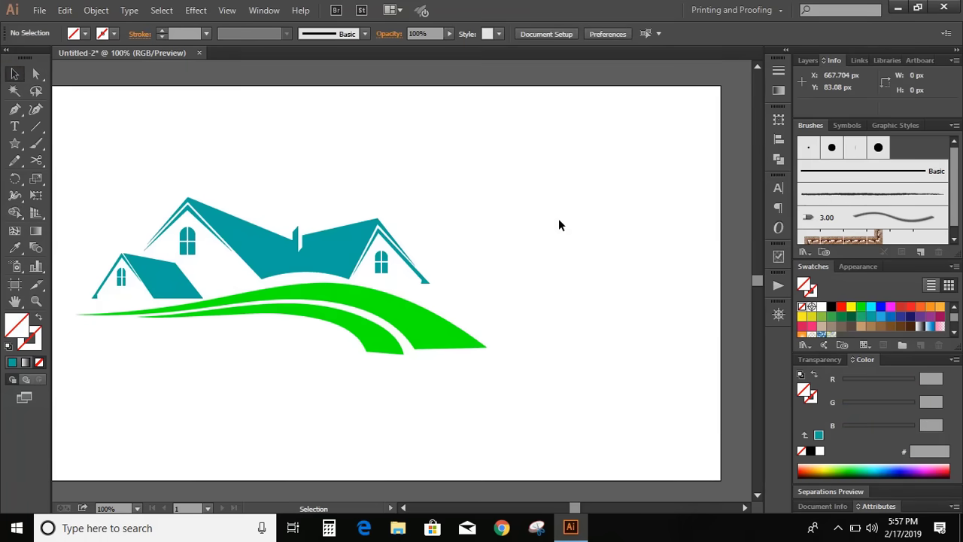
Step: Pencil-draw a tree trunk with branching limbs right of the house, then select the tree path
{"action": "left_click", "coordinate": [15, 161]}
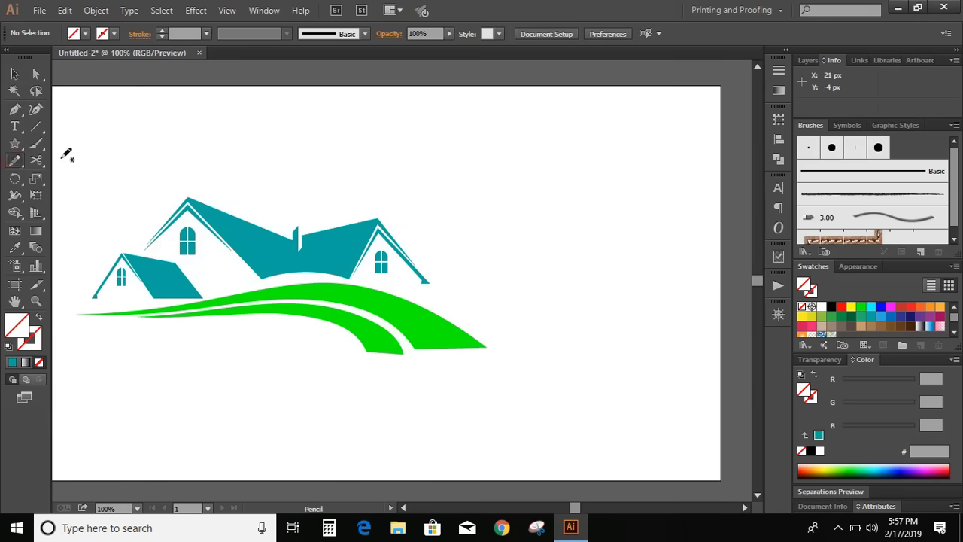
{"action": "mouse_move", "coordinate": [540, 356]}
{"action": "left_mouse_down"}
{"action": "mouse_move", "coordinate": [546, 247]}
{"action": "mouse_move", "coordinate": [475, 207]}
{"action": "mouse_move", "coordinate": [503, 215]}
{"action": "mouse_move", "coordinate": [499, 203]}
{"action": "mouse_move", "coordinate": [534, 224]}
{"action": "mouse_move", "coordinate": [499, 156]}
{"action": "mouse_move", "coordinate": [515, 169]}
{"action": "mouse_move", "coordinate": [511, 133]}
{"action": "mouse_move", "coordinate": [521, 177]}
{"action": "mouse_move", "coordinate": [552, 231]}
{"action": "mouse_move", "coordinate": [551, 184]}
{"action": "mouse_move", "coordinate": [537, 148]}
{"action": "mouse_move", "coordinate": [551, 164]}
{"action": "mouse_move", "coordinate": [550, 122]}
{"action": "mouse_move", "coordinate": [556, 137]}
{"action": "mouse_move", "coordinate": [562, 131]}
{"action": "mouse_move", "coordinate": [560, 212]}
{"action": "mouse_move", "coordinate": [588, 168]}
{"action": "left_mouse_up"}
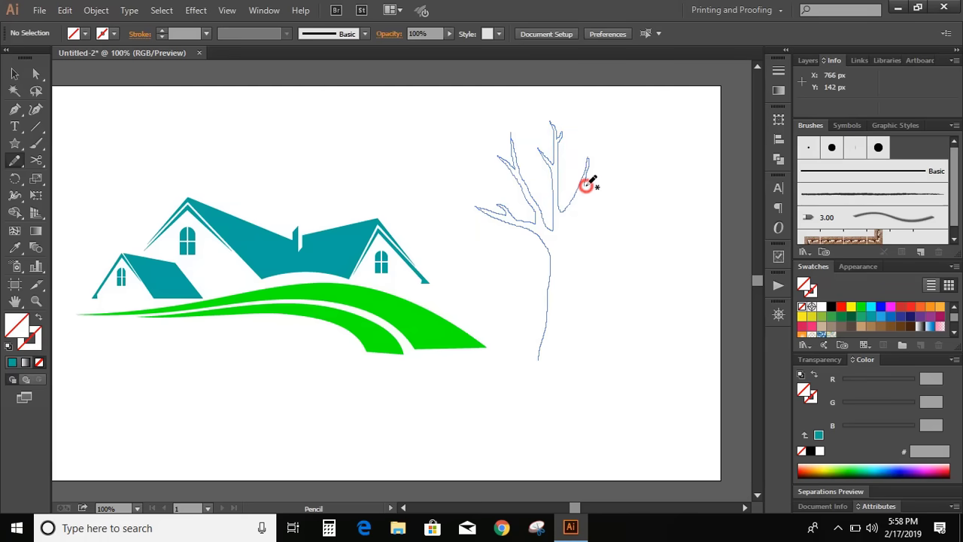
{"action": "left_click_drag", "start_coordinate": [586, 185], "coordinate": [616, 164]}
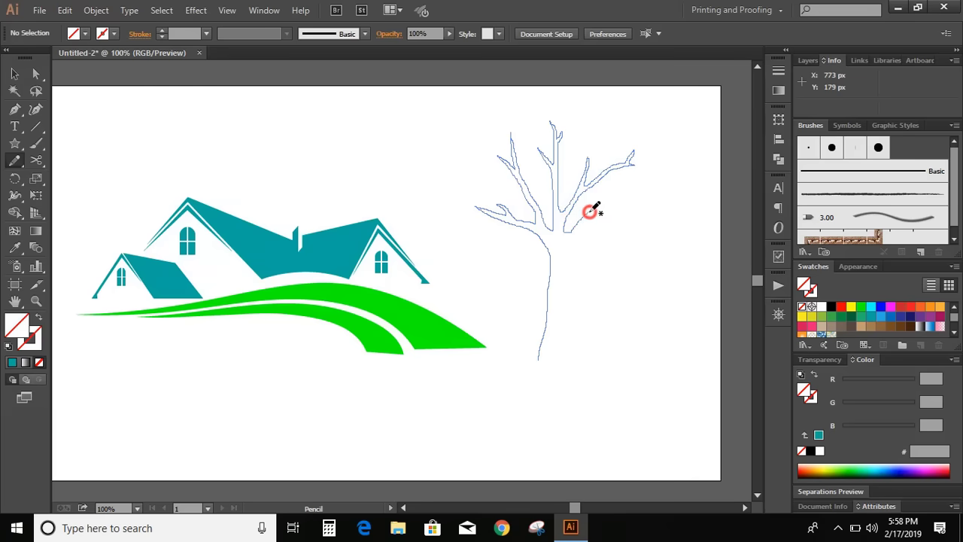
{"action": "left_click_drag", "start_coordinate": [568, 242], "coordinate": [576, 363]}
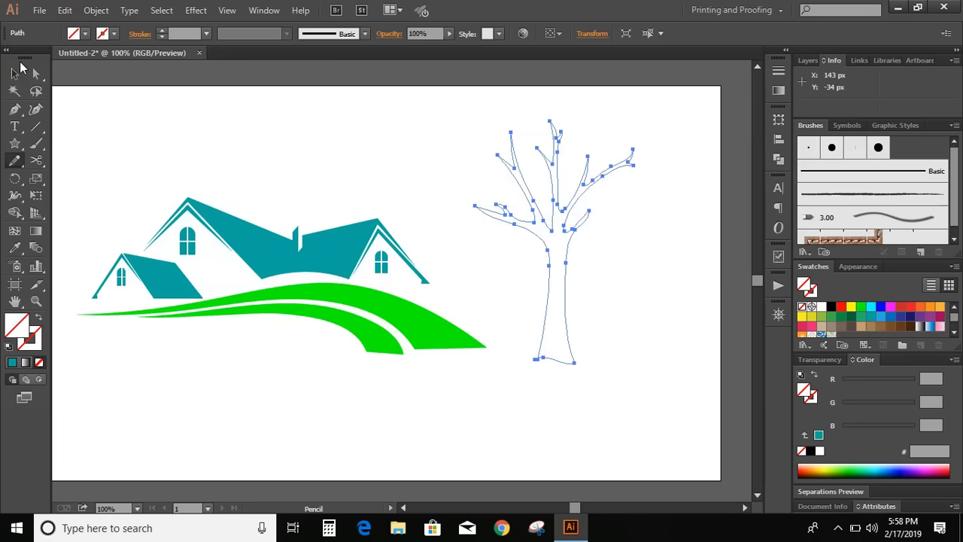
{"action": "left_click", "coordinate": [15, 73]}
{"action": "left_click_drag", "start_coordinate": [469, 150], "coordinate": [606, 300]}
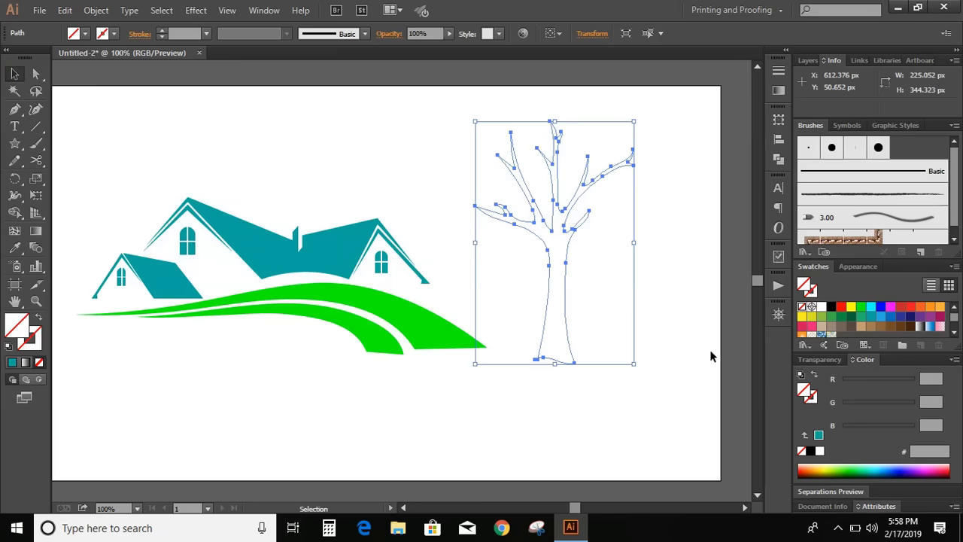
Step: Fill the tree outline with solid black
{"action": "left_click", "coordinate": [831, 308]}
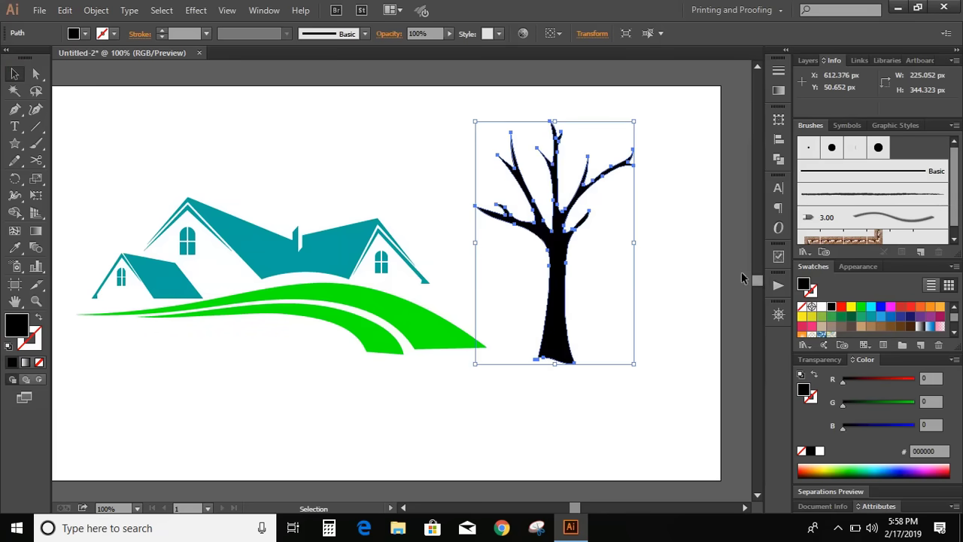
{"action": "left_click", "coordinate": [654, 197]}
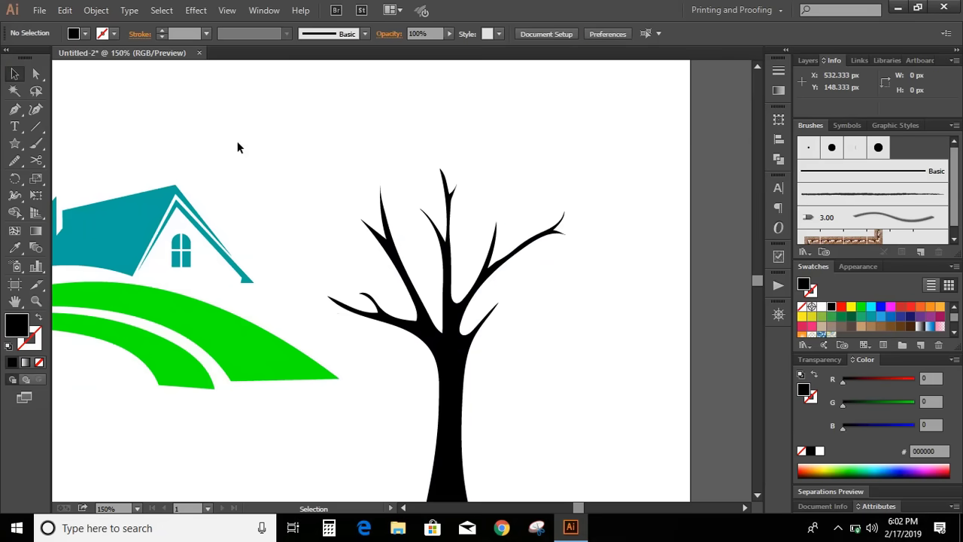
{"action": "left_click_drag", "start_coordinate": [15, 143], "coordinate": [95, 186]}
Step: Draw a tall black ellipse above the house and convert its top and bottom points to corners
{"action": "left_click_drag", "start_coordinate": [245, 132], "coordinate": [296, 233]}
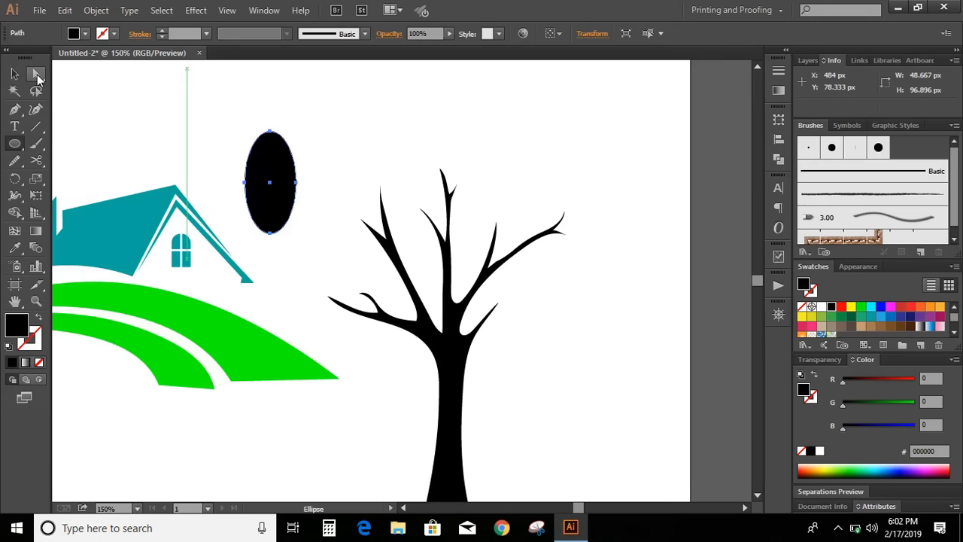
{"action": "left_click", "coordinate": [37, 75]}
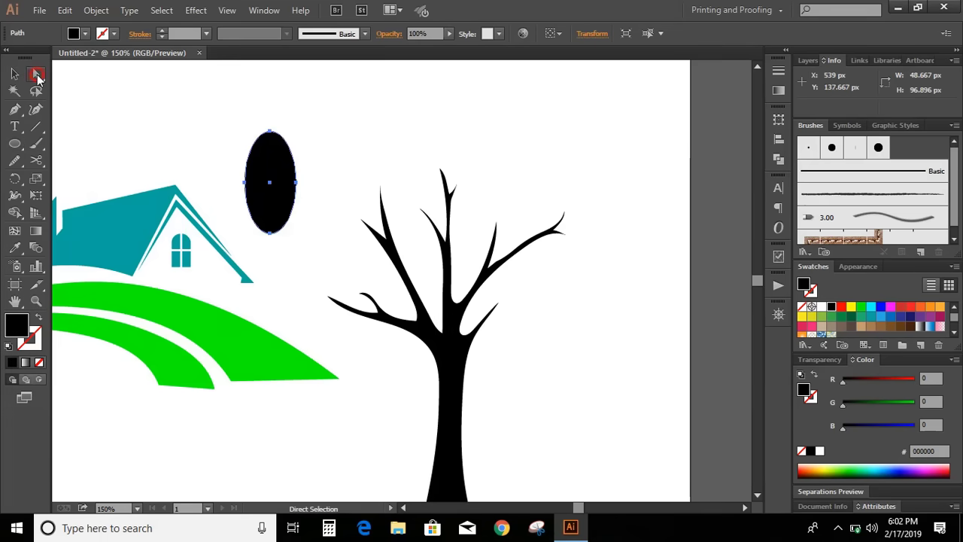
{"action": "left_click", "coordinate": [270, 130]}
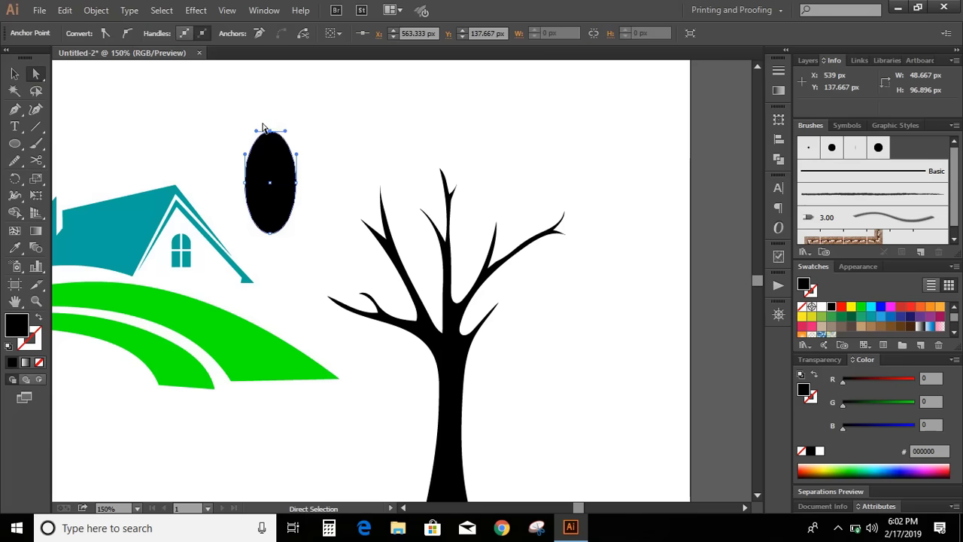
{"action": "left_click", "coordinate": [271, 234]}
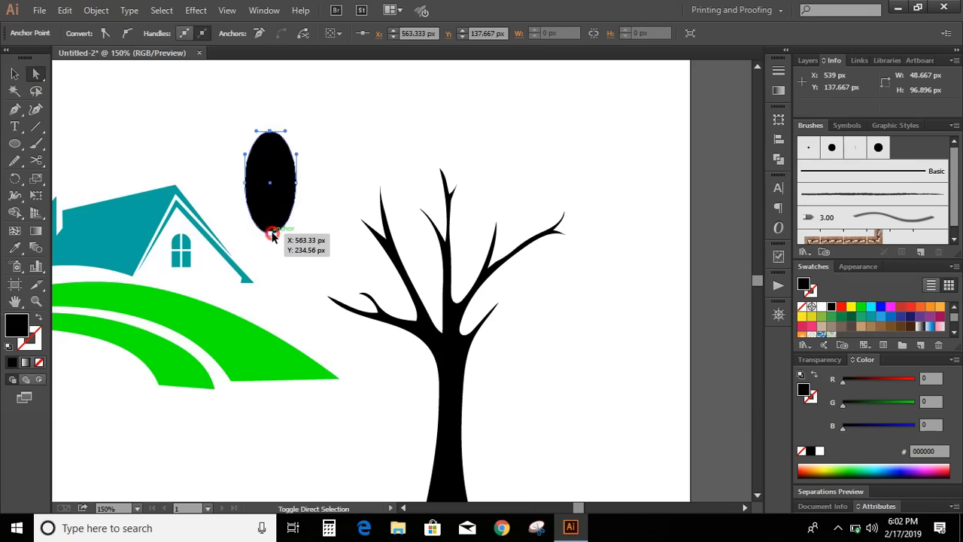
{"action": "left_click", "coordinate": [271, 234], "text": "shift"}
{"action": "left_click", "coordinate": [105, 34]}
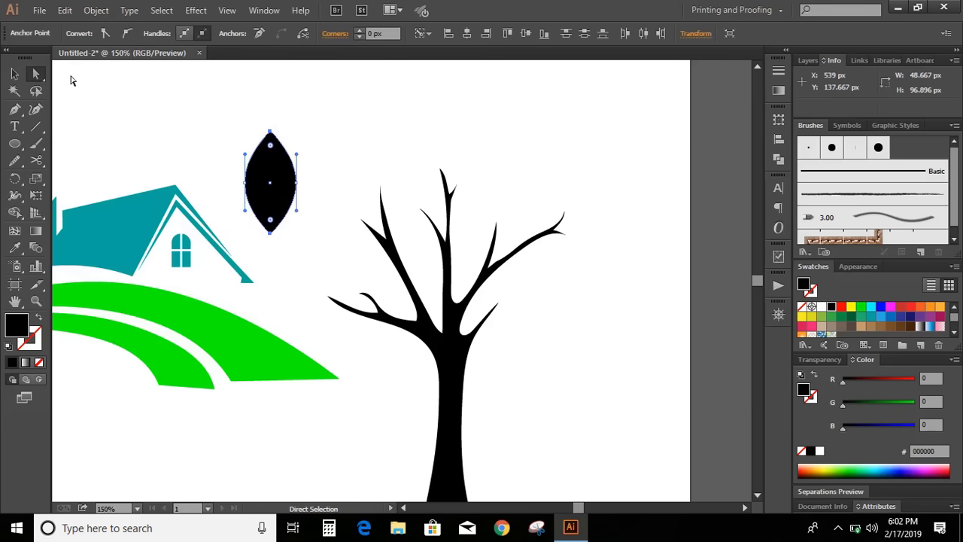
Step: Nudge the right anchor outward and the left anchor down to make the leaf lopsided
{"action": "left_click", "coordinate": [297, 183]}
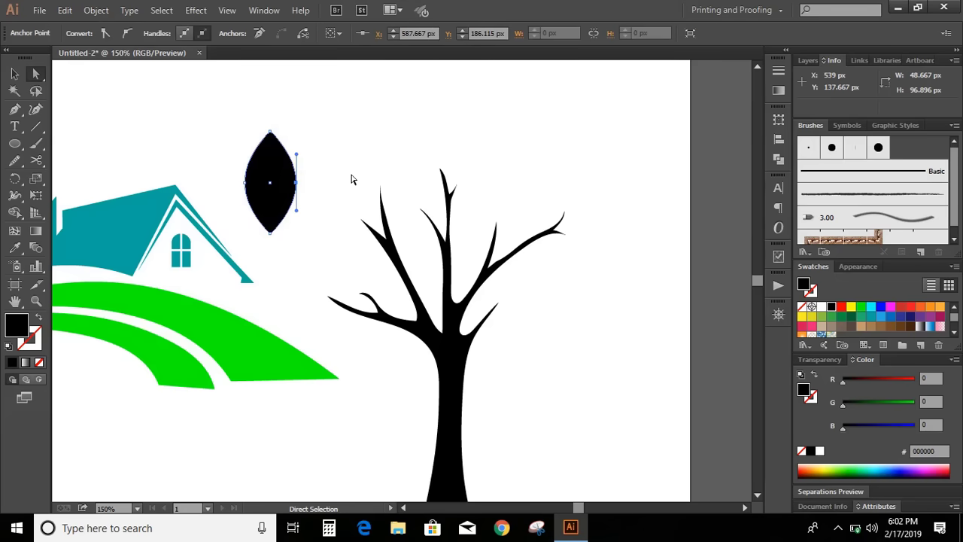
{"action": "key", "text": "Right"}
{"action": "key", "text": "Right"}
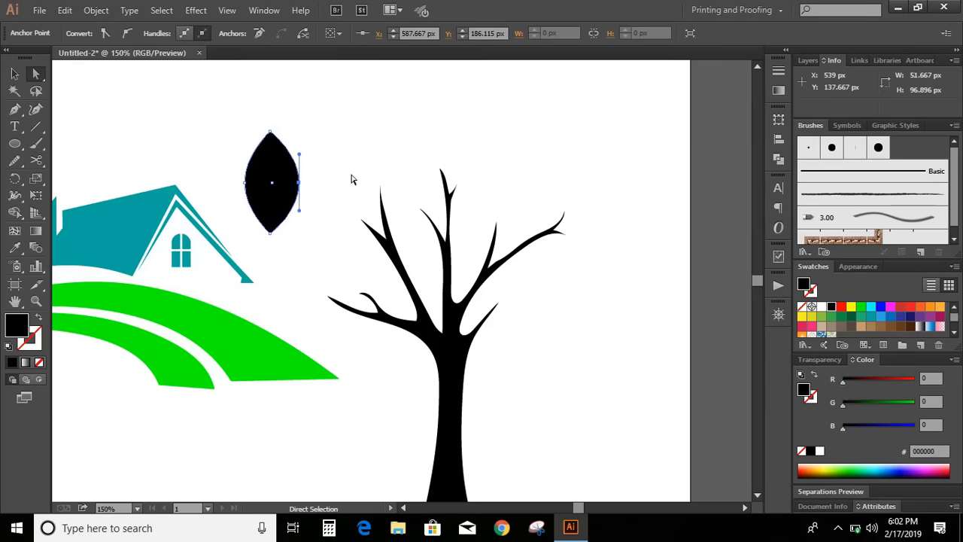
{"action": "left_click", "coordinate": [244, 182]}
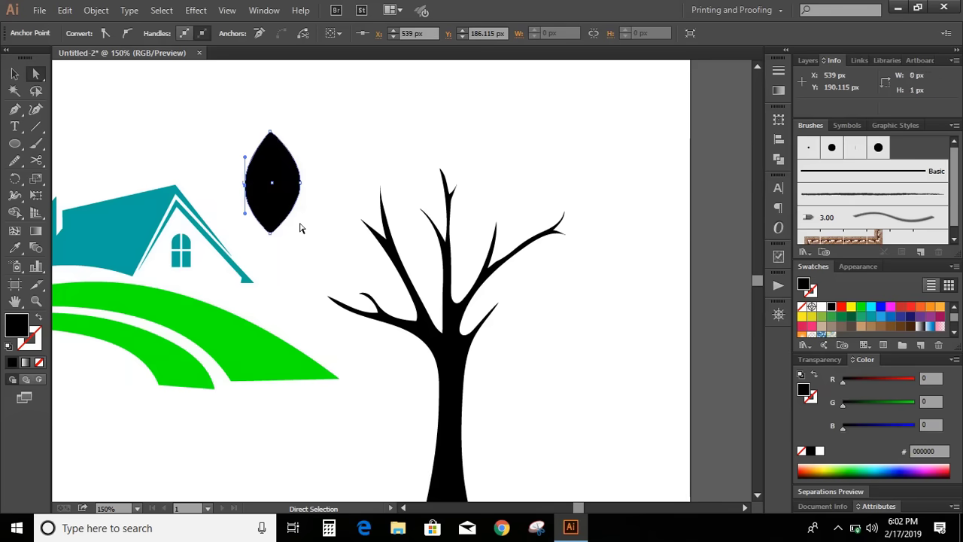
{"action": "key", "text": "Down"}
{"action": "key", "text": "Down"}
{"action": "key", "text": "Down"}
{"action": "key", "text": "Down"}
{"action": "key", "text": "Down"}
{"action": "key", "text": "Down"}
{"action": "key", "text": "Down"}
{"action": "key", "text": "Down"}
{"action": "key", "text": "Down"}
{"action": "key", "text": "Down"}
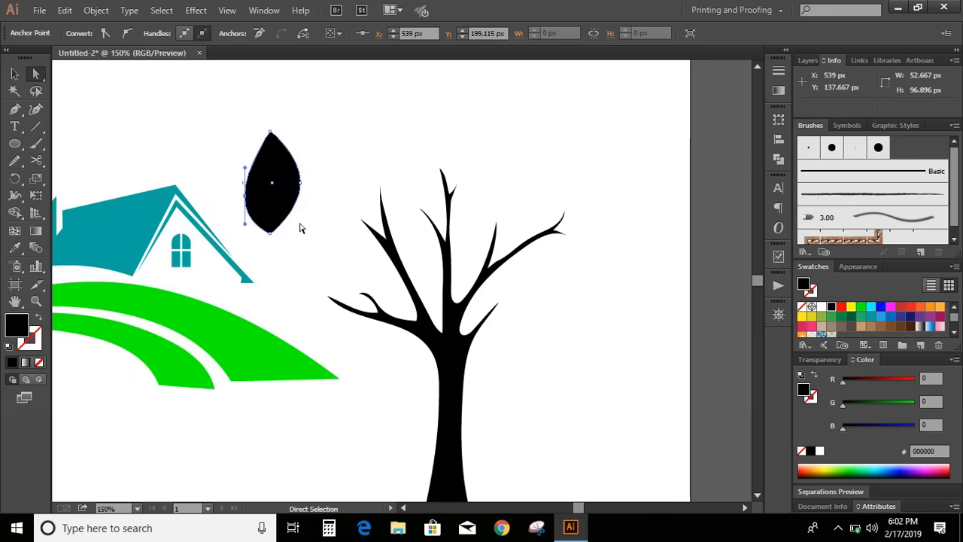
{"action": "left_click", "coordinate": [14, 74]}
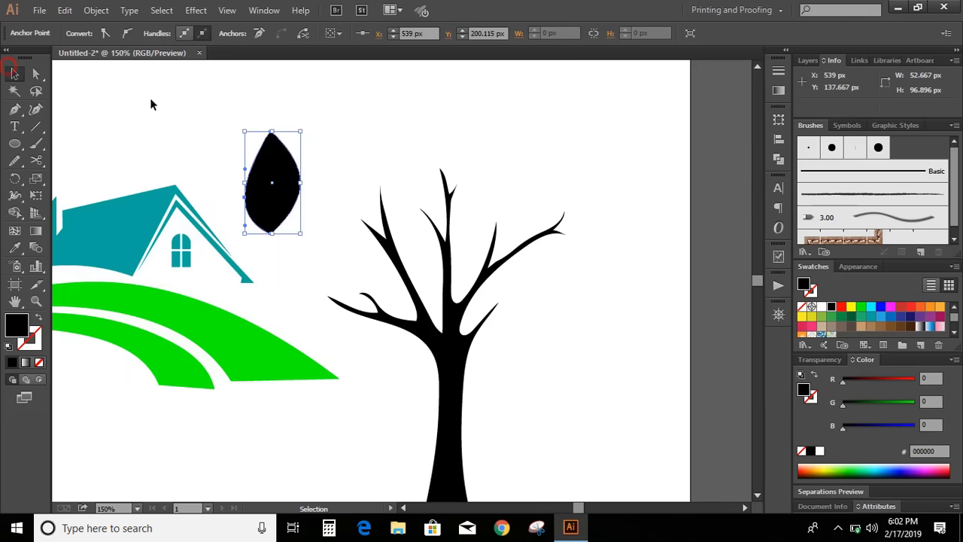
{"action": "left_click", "coordinate": [164, 100]}
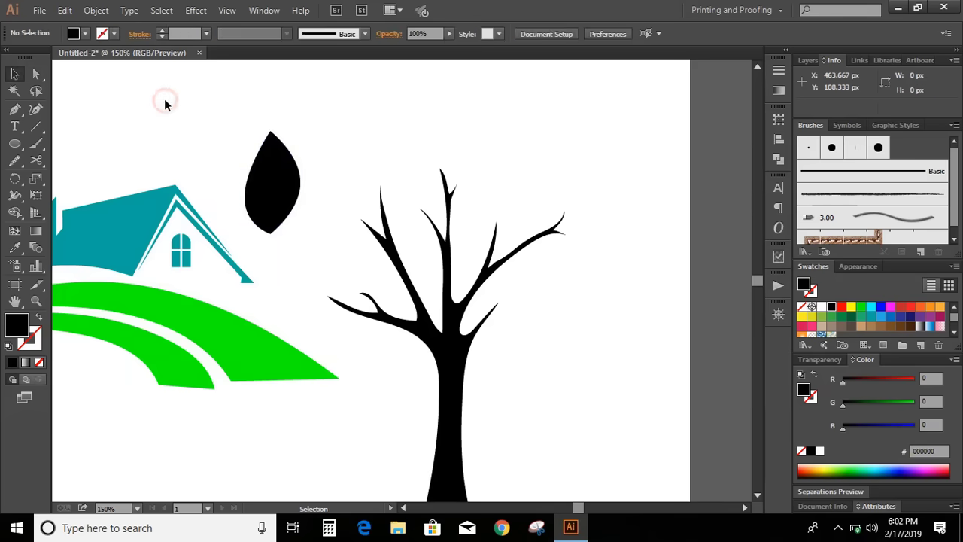
Step: Draw a thin curved stem shape with the Pen tool at the leaf's base
{"action": "left_click", "coordinate": [15, 110]}
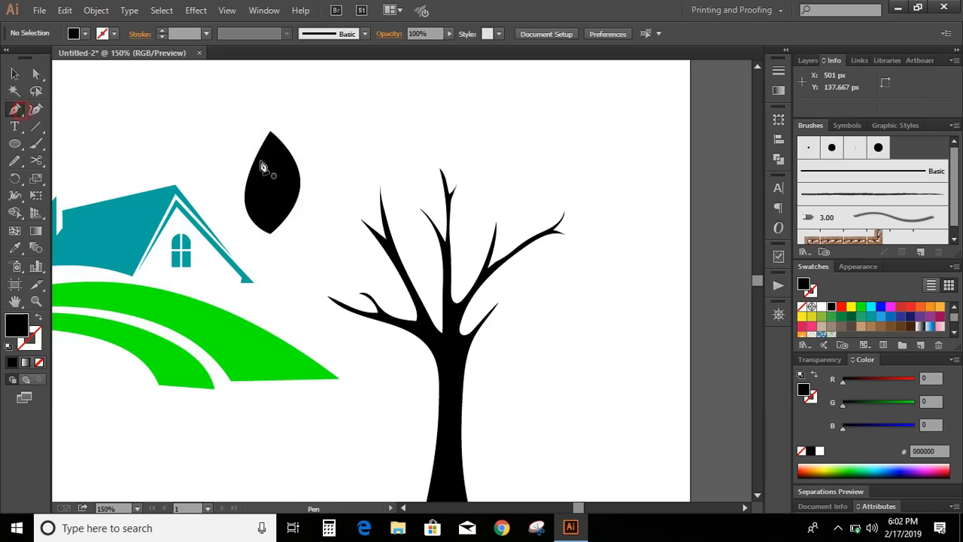
{"action": "left_click", "coordinate": [265, 240]}
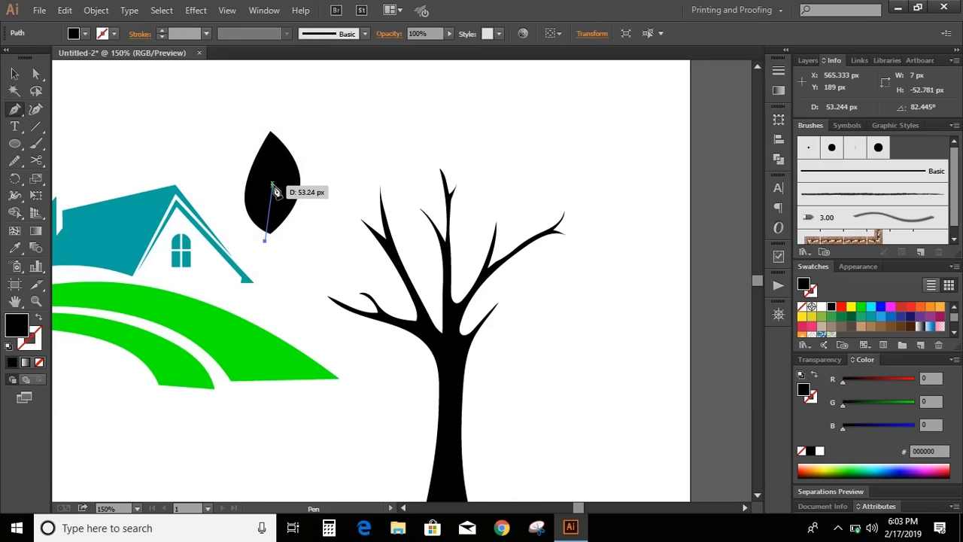
{"action": "left_click_drag", "start_coordinate": [271, 189], "coordinate": [267, 249]}
Step: Subtract the stem from the black leaf using Pathfinder Minus Front
{"action": "left_click", "coordinate": [14, 73]}
{"action": "left_click", "coordinate": [236, 149]}
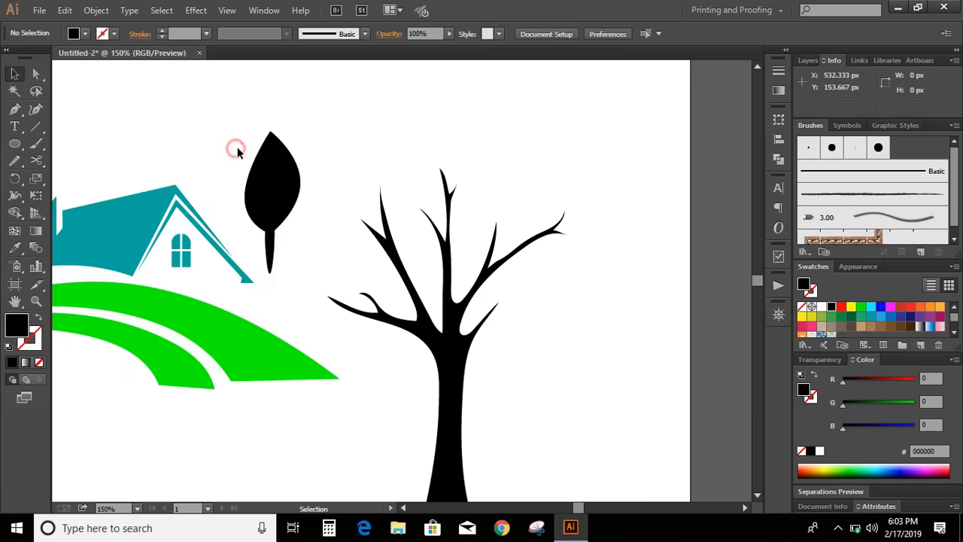
{"action": "left_click_drag", "start_coordinate": [237, 152], "coordinate": [315, 222]}
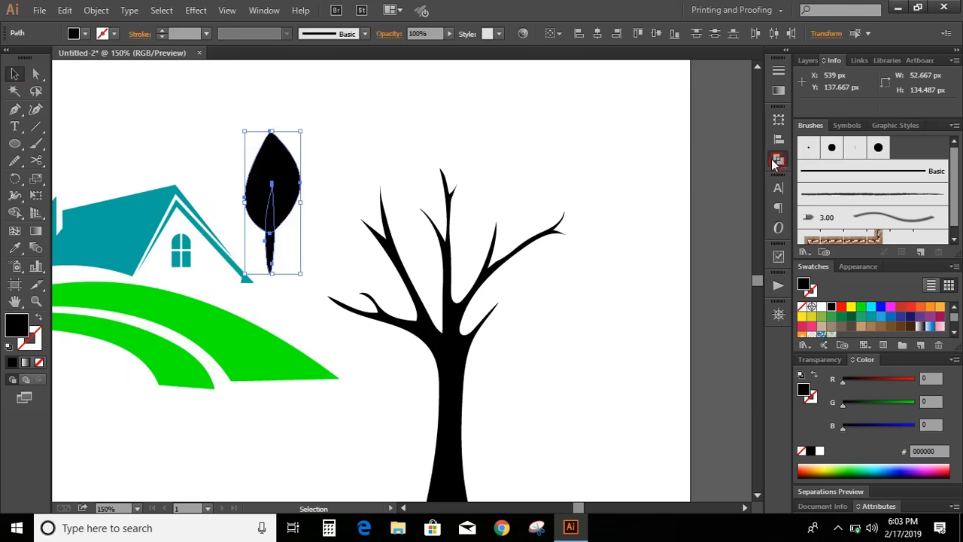
{"action": "left_click", "coordinate": [776, 161]}
{"action": "left_click", "coordinate": [644, 140]}
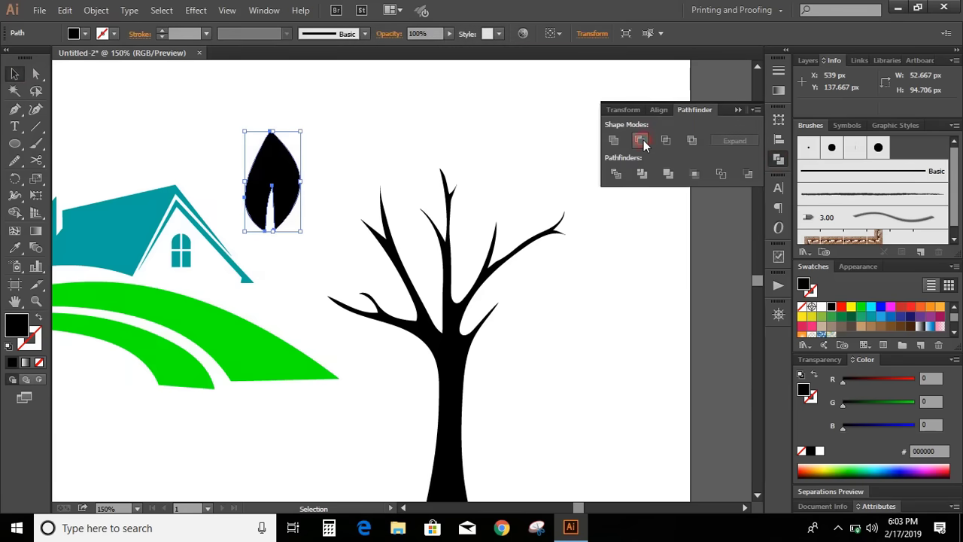
{"action": "left_click", "coordinate": [736, 109]}
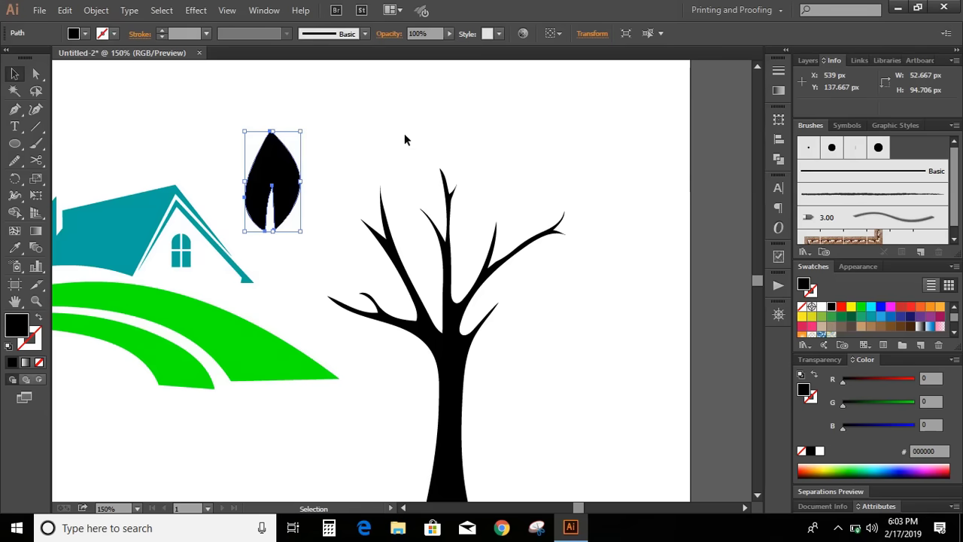
{"action": "left_click", "coordinate": [369, 133]}
{"action": "left_click", "coordinate": [298, 172]}
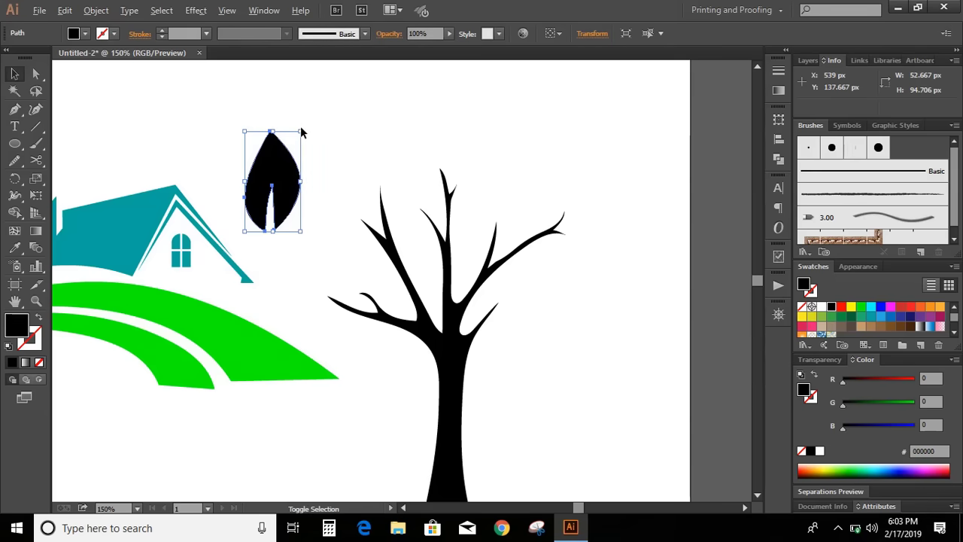
Step: Scale the black leaf down and rotate it
{"action": "left_click_drag", "start_coordinate": [301, 133], "coordinate": [560, 264]}
{"action": "left_click", "coordinate": [335, 145]}
{"action": "left_click", "coordinate": [569, 222]}
Step: Alt-drag leaf copies onto the lower branch, trunk tip and left branch
{"action": "left_click", "coordinate": [612, 200]}
{"action": "left_click", "coordinate": [607, 236]}
{"action": "left_click", "coordinate": [565, 273]}
{"action": "left_click", "coordinate": [519, 295]}
{"action": "left_click", "coordinate": [531, 248]}
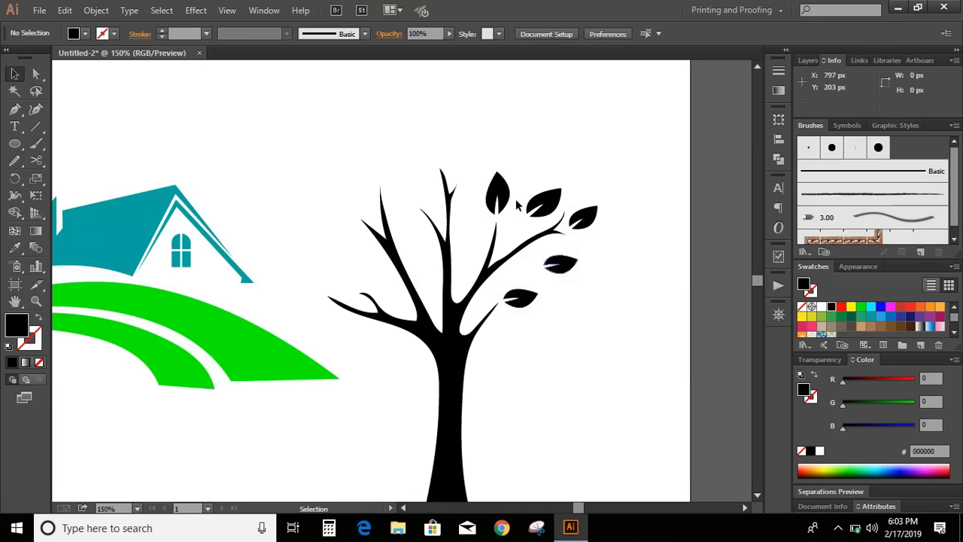
{"action": "left_click_drag", "start_coordinate": [496, 198], "coordinate": [413, 120], "text": "alt"}
{"action": "left_click_drag", "start_coordinate": [419, 173], "coordinate": [301, 240], "text": "alt"}
{"action": "left_click", "coordinate": [387, 142]}
{"action": "left_click_drag", "start_coordinate": [320, 271], "coordinate": [314, 242]}
{"action": "left_click", "coordinate": [387, 241]}
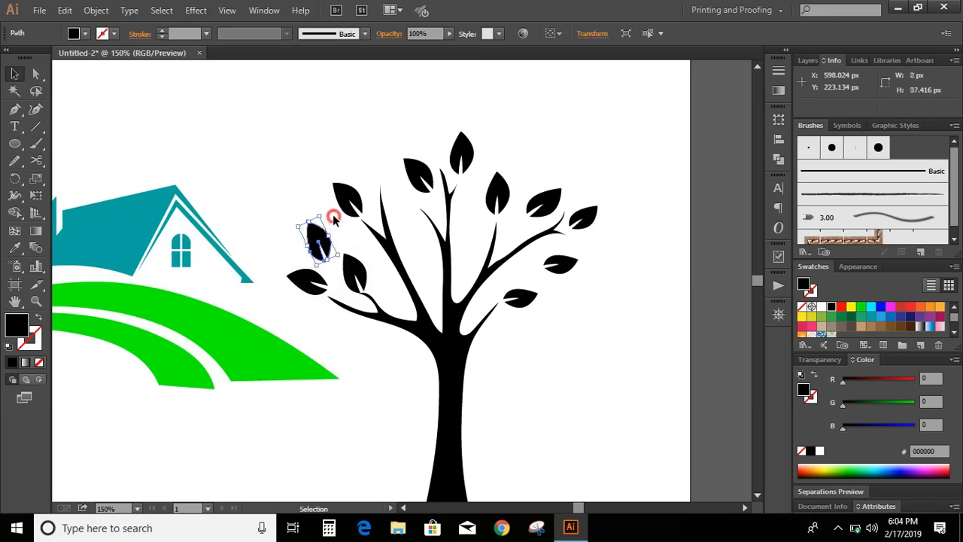
Step: Copy more leaves up the left and right sides toward the top of the crown
{"action": "left_click_drag", "start_coordinate": [426, 184], "coordinate": [421, 135], "text": "alt"}
{"action": "left_click_drag", "start_coordinate": [497, 184], "coordinate": [492, 129]}
{"action": "left_click", "coordinate": [546, 138]}
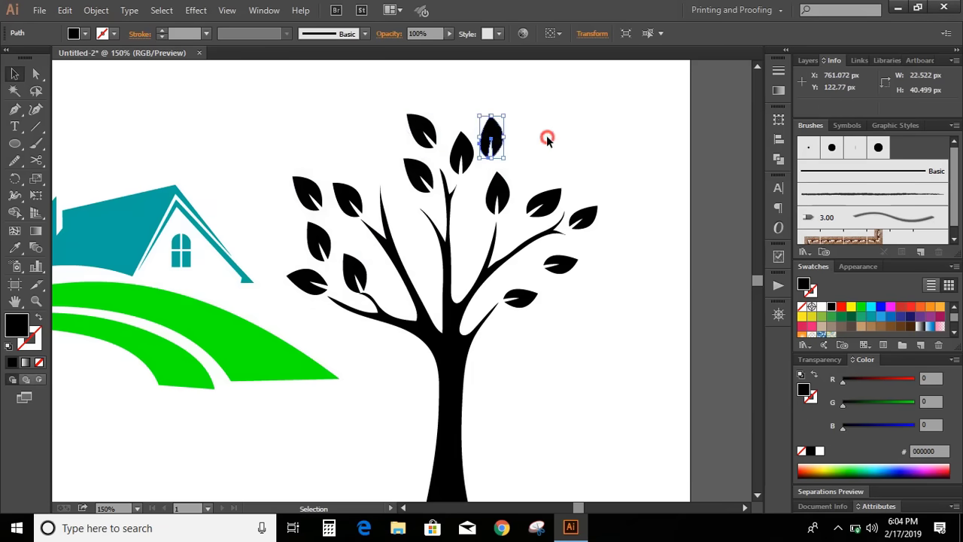
{"action": "left_click_drag", "start_coordinate": [545, 200], "coordinate": [534, 160], "text": "alt"}
{"action": "left_click_drag", "start_coordinate": [581, 217], "coordinate": [569, 163], "text": "alt"}
{"action": "left_click_drag", "start_coordinate": [397, 162], "coordinate": [337, 153]}
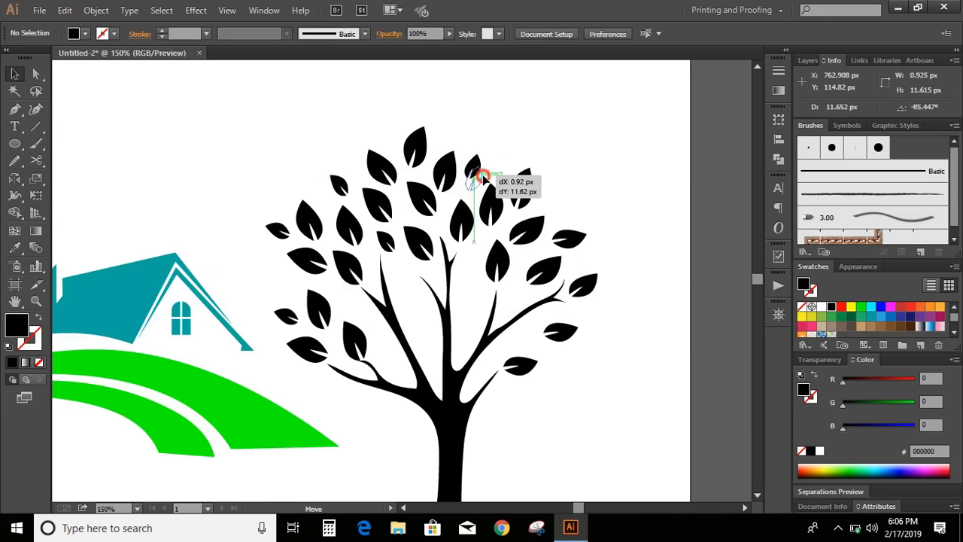
{"action": "left_click_drag", "start_coordinate": [482, 168], "coordinate": [476, 146], "text": "alt"}
{"action": "left_click", "coordinate": [527, 145]}
Step: Add further leaf copies on the right side to fill out the crown
{"action": "scroll", "coordinate": [527, 145], "scroll_direction": "down", "scroll_amount": 2}
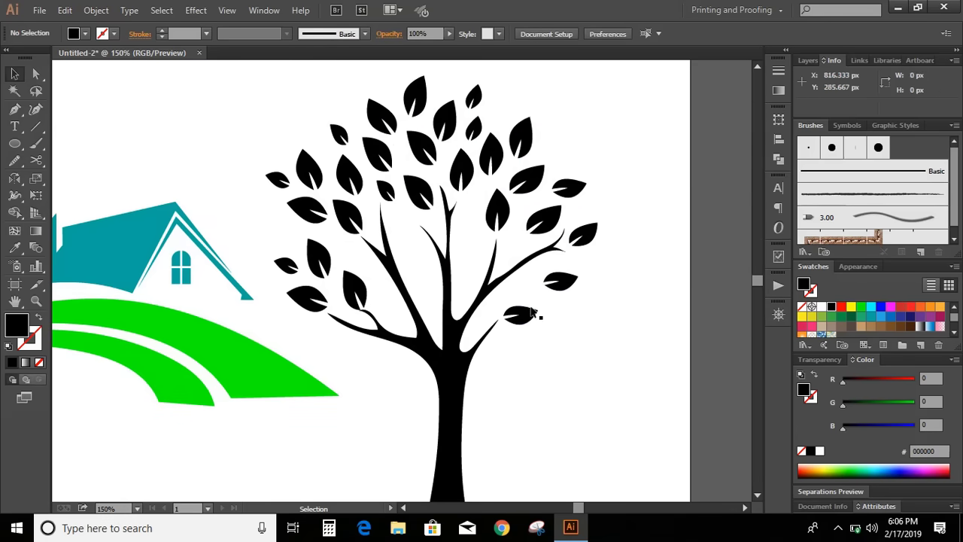
{"action": "left_click_drag", "start_coordinate": [538, 316], "coordinate": [618, 260], "text": "alt"}
{"action": "left_click", "coordinate": [602, 263]}
{"action": "left_click", "coordinate": [579, 312]}
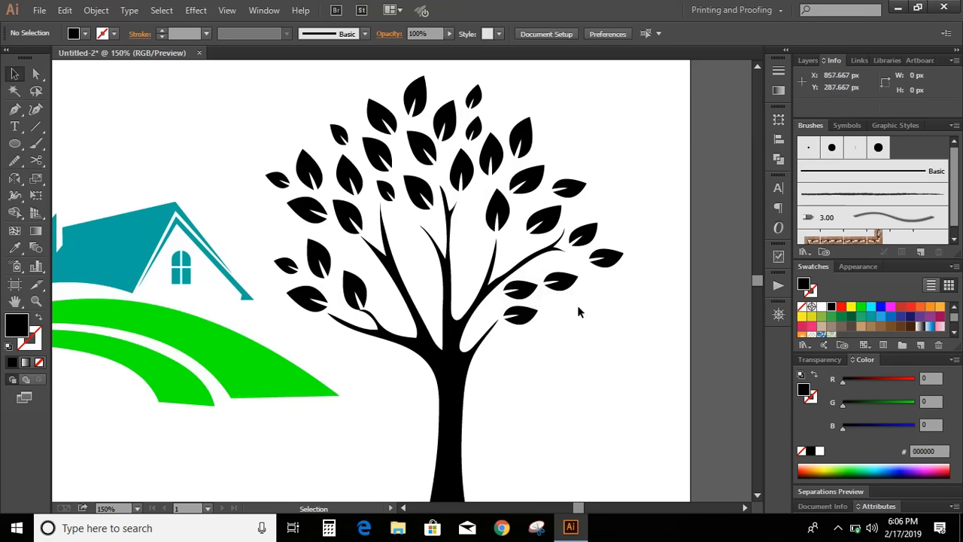
{"action": "left_click", "coordinate": [530, 295]}
{"action": "left_click", "coordinate": [578, 331]}
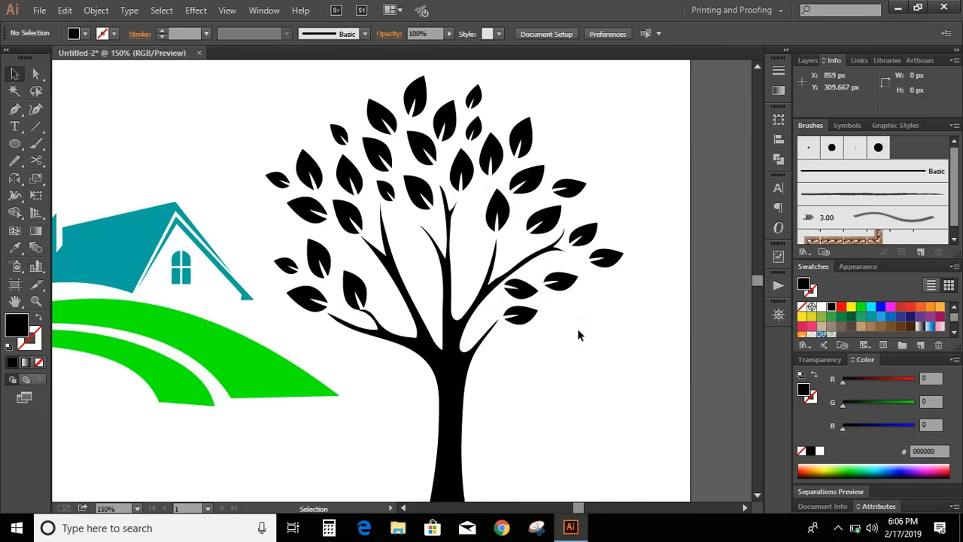
{"action": "scroll", "coordinate": [561, 331], "scroll_direction": "up", "scroll_amount": 1}
{"action": "left_click_drag", "start_coordinate": [478, 123], "coordinate": [471, 269], "text": "alt"}
Step: Select the whole tree and fill it medium green 18CE10 using the swatch and Color sliders
{"action": "key", "text": "ctrl+minus"}
{"action": "key", "text": "ctrl+minus"}
{"action": "left_click_drag", "start_coordinate": [347, 159], "coordinate": [514, 287]}
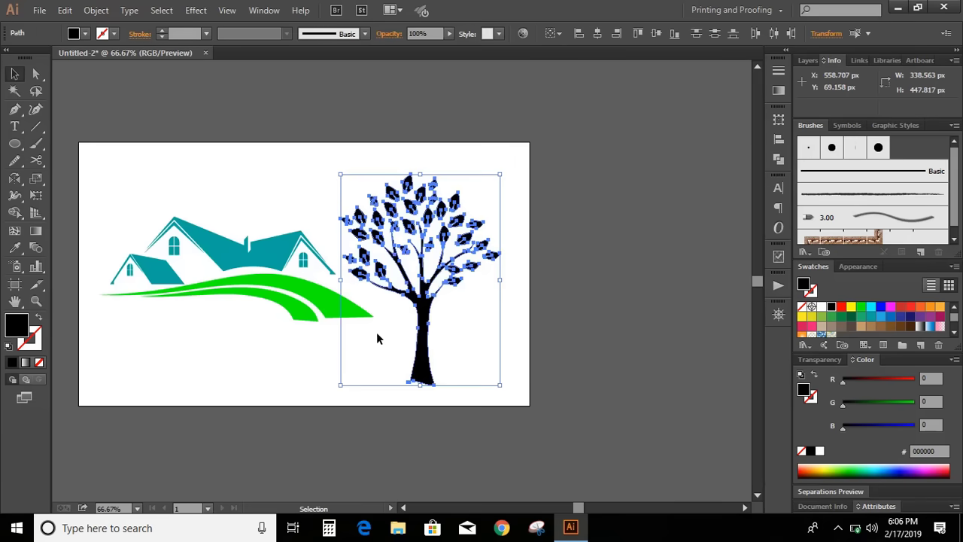
{"action": "left_click", "coordinate": [862, 308]}
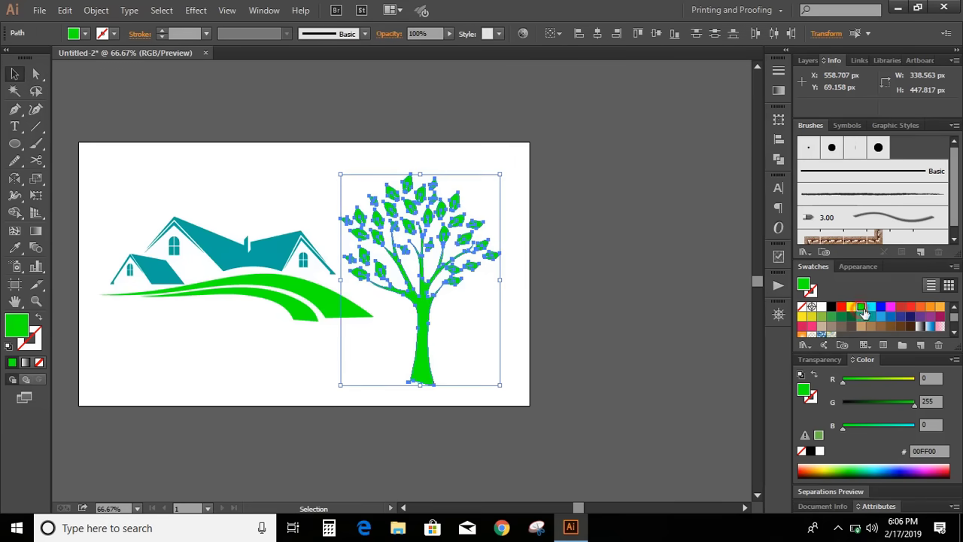
{"action": "left_click_drag", "start_coordinate": [913, 409], "coordinate": [904, 404]}
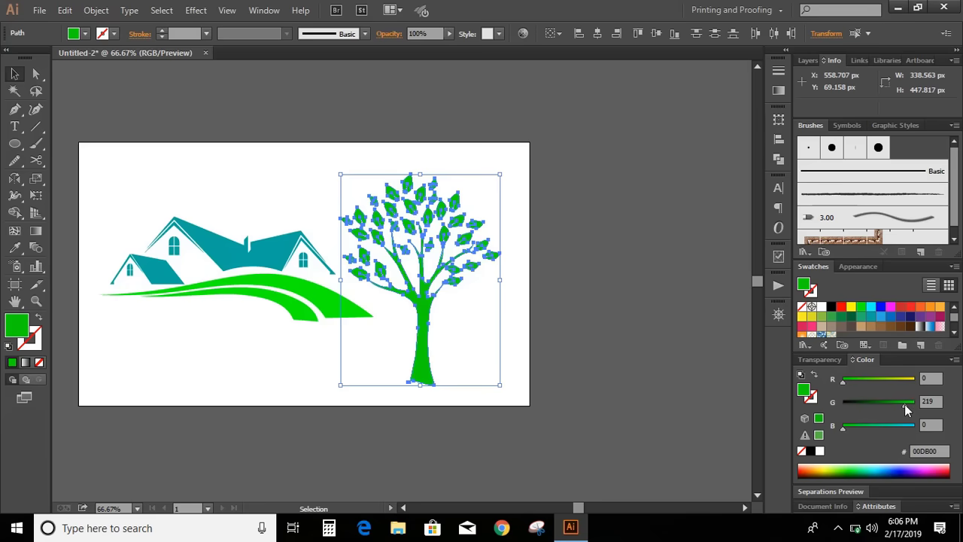
{"action": "left_click", "coordinate": [849, 379]}
{"action": "scroll", "coordinate": [717, 367], "scroll_direction": "up", "scroll_amount": 3}
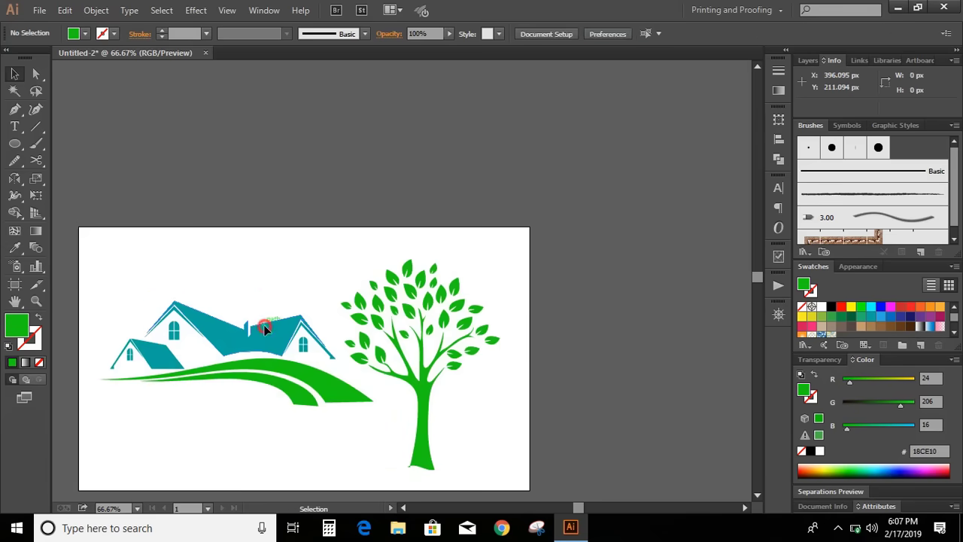
Step: Eyedrop the grass green onto the main and small roofs
{"action": "left_click", "coordinate": [258, 327]}
{"action": "left_click", "coordinate": [159, 367], "text": "shift"}
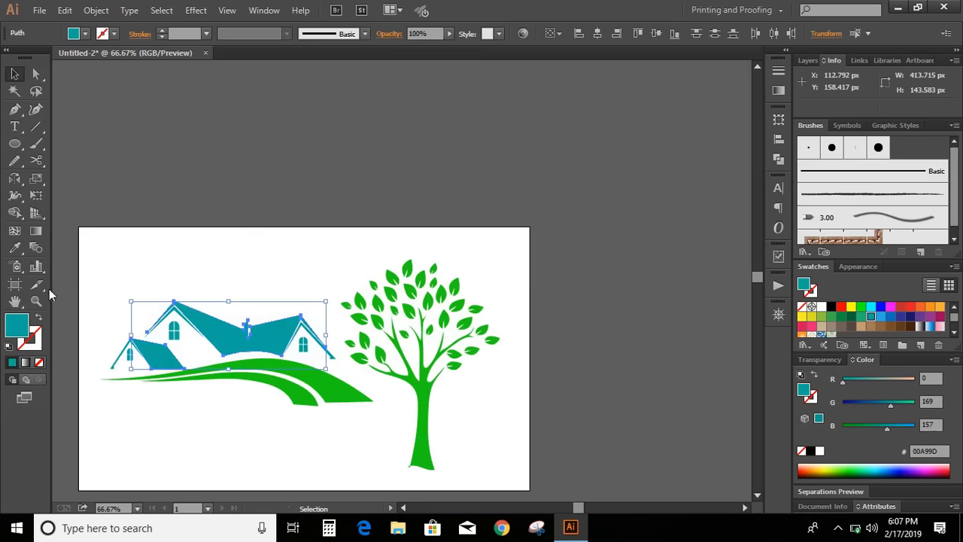
{"action": "left_click", "coordinate": [14, 248]}
{"action": "left_click", "coordinate": [302, 375]}
{"action": "left_click", "coordinate": [14, 73]}
{"action": "left_click", "coordinate": [338, 290]}
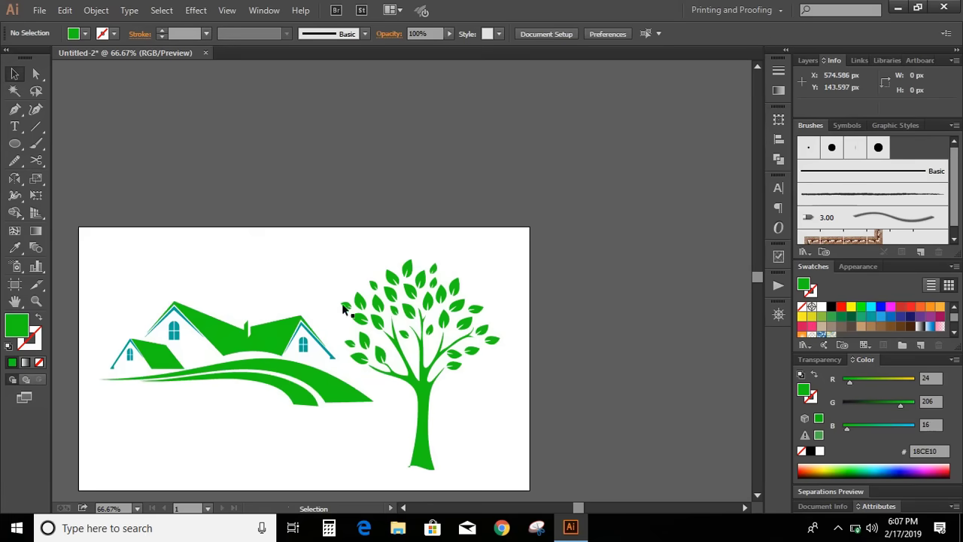
Step: Fill the right house's window and roof outline with grey 808080
{"action": "left_click", "coordinate": [303, 342]}
{"action": "left_click", "coordinate": [335, 362], "text": "shift"}
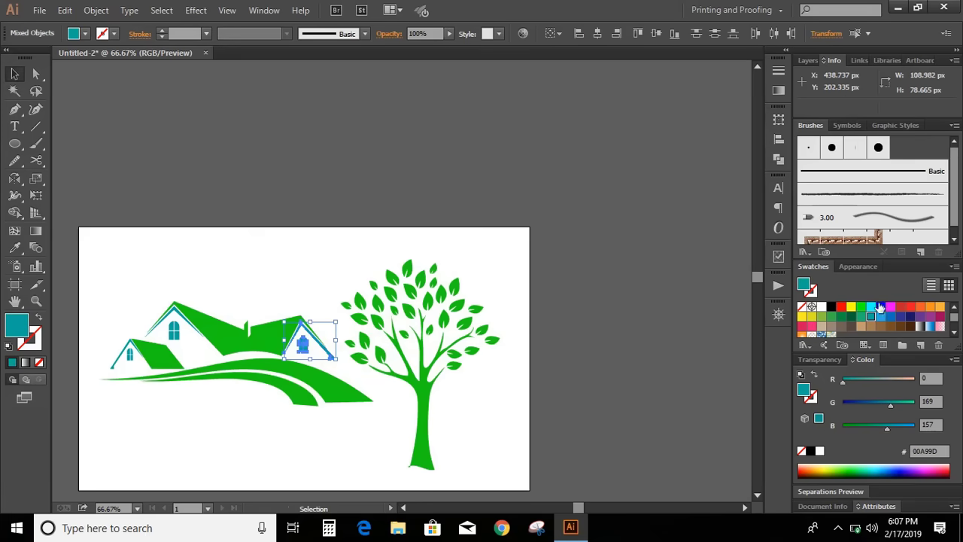
{"action": "scroll", "coordinate": [861, 323], "scroll_direction": "down", "scroll_amount": 2}
{"action": "left_click", "coordinate": [862, 320]}
{"action": "left_click", "coordinate": [592, 306]}
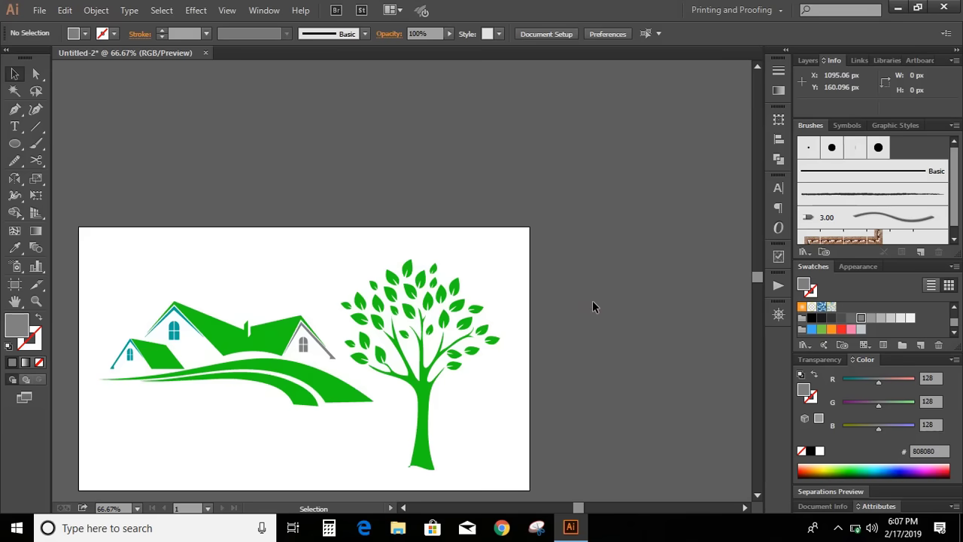
Step: Sample grey onto the main house's window, undo the roof change, and zoom to 100%
{"action": "left_click", "coordinate": [175, 336]}
{"action": "left_click", "coordinate": [154, 330], "text": "shift"}
{"action": "key", "text": "i"}
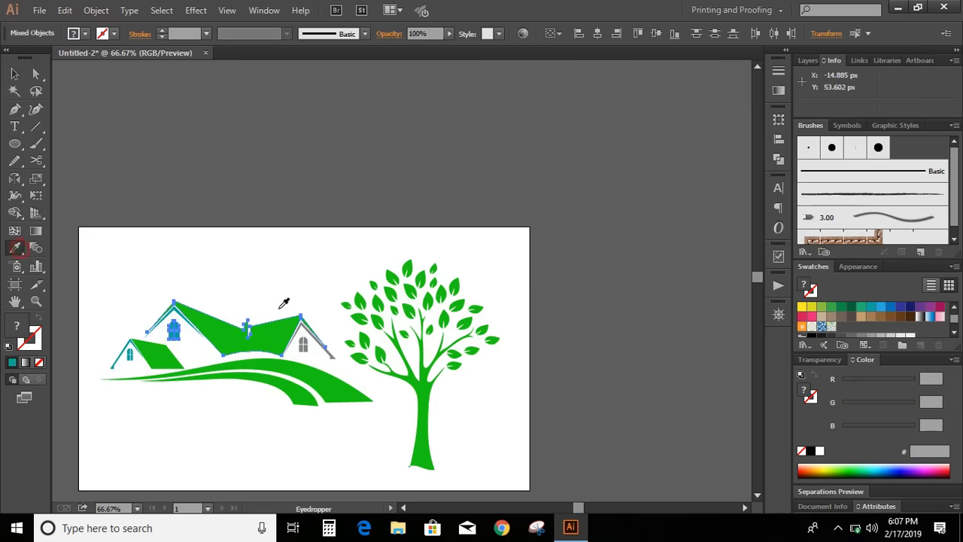
{"action": "left_click", "coordinate": [302, 346]}
{"action": "key", "text": "ctrl+z"}
{"action": "key", "text": "v"}
{"action": "left_click", "coordinate": [215, 204]}
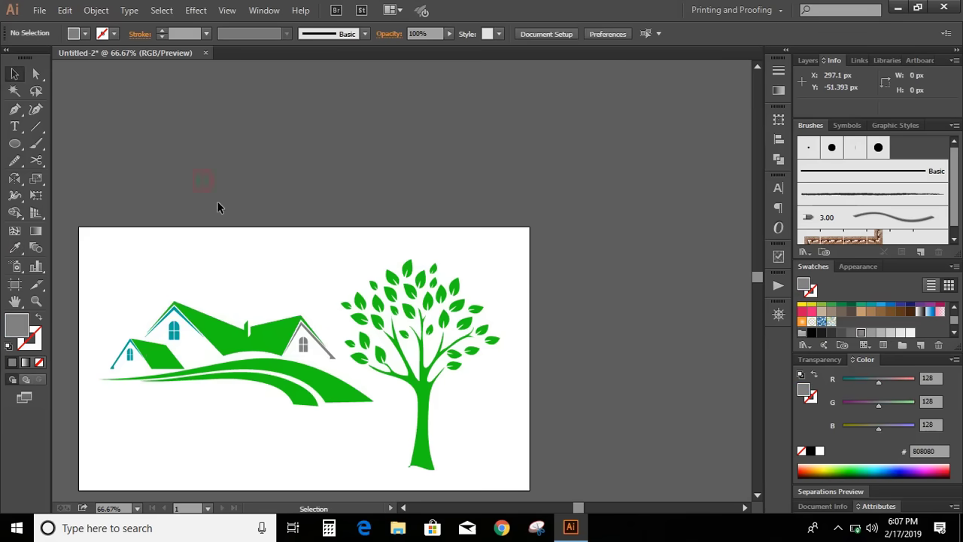
{"action": "key", "text": "ctrl+1"}
{"action": "scroll", "coordinate": [225, 202], "scroll_direction": "down", "scroll_amount": 3}
{"action": "left_click", "coordinate": [403, 508]}
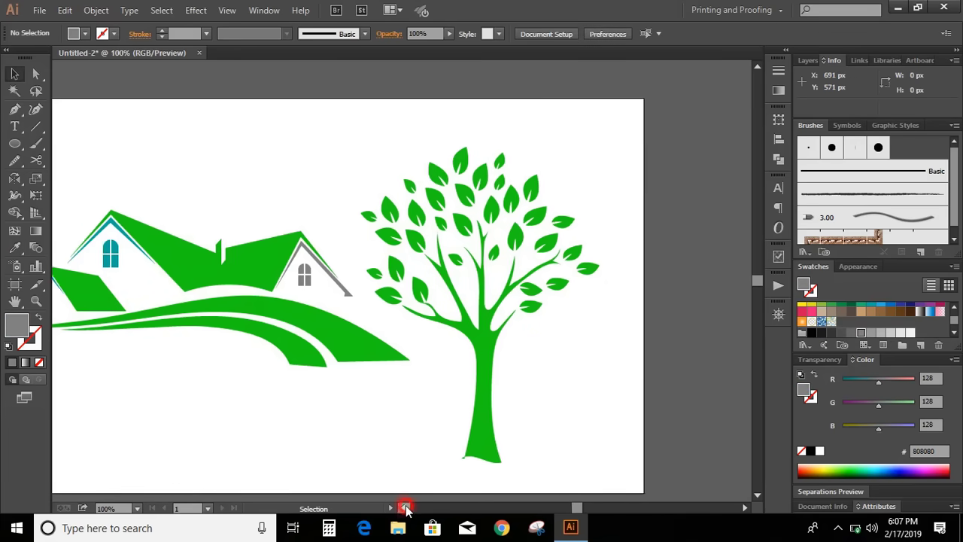
Step: Eyedrop grey onto the main house's teal window and roof outline
{"action": "left_click", "coordinate": [197, 254]}
{"action": "left_click", "coordinate": [185, 228], "text": "shift"}
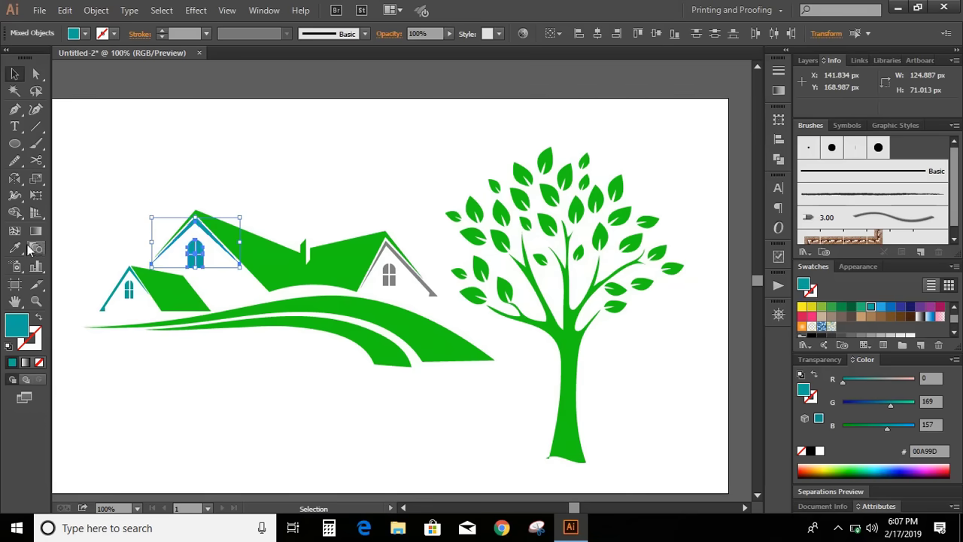
{"action": "key", "text": "i"}
{"action": "left_click", "coordinate": [397, 258]}
{"action": "key", "text": "v"}
{"action": "left_click", "coordinate": [90, 101]}
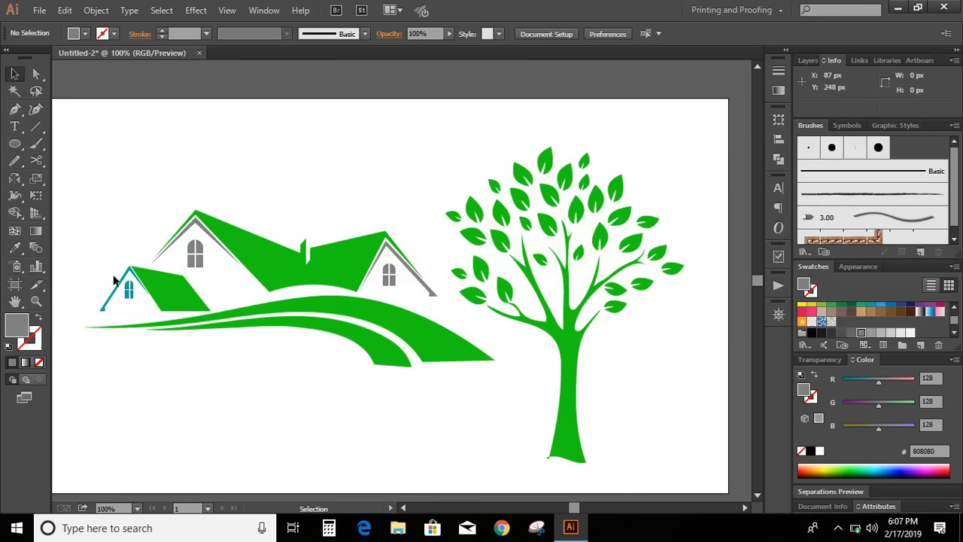
Step: Eyedrop grey onto the small left house's outline and window
{"action": "left_click", "coordinate": [136, 299]}
{"action": "left_click", "coordinate": [129, 289], "text": "shift"}
{"action": "key", "text": "i"}
{"action": "left_click", "coordinate": [395, 267]}
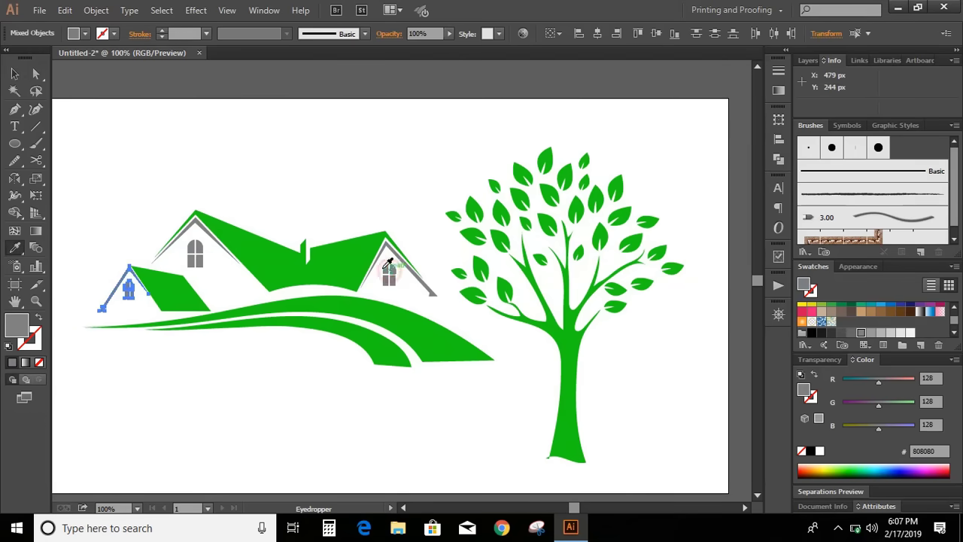
{"action": "key", "text": "v"}
{"action": "left_click", "coordinate": [195, 128]}
{"action": "left_click", "coordinate": [564, 269]}
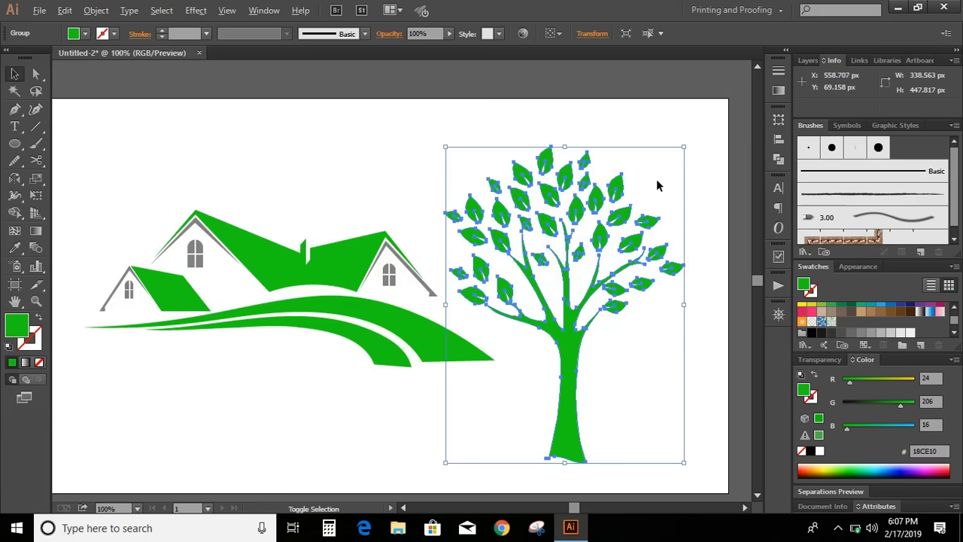
Step: Shrink the tree and move it left beside the houses
{"action": "left_click_drag", "start_coordinate": [683, 146], "coordinate": [618, 236]}
{"action": "left_click_drag", "start_coordinate": [562, 338], "coordinate": [476, 322]}
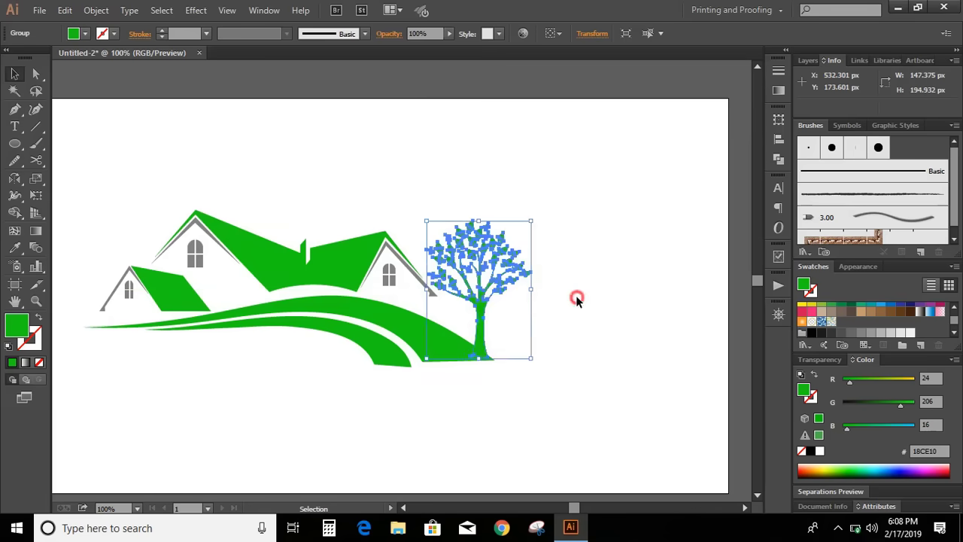
{"action": "left_click", "coordinate": [576, 295]}
{"action": "left_click", "coordinate": [495, 280]}
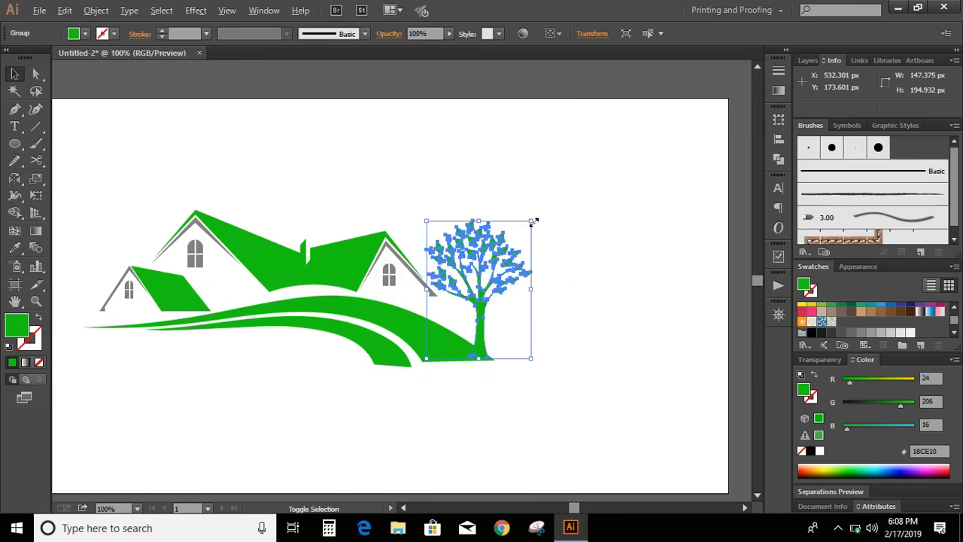
Step: Enlarge the tree slightly and nudge it up so its trunk sits on the swoosh end
{"action": "left_click_drag", "start_coordinate": [533, 221], "coordinate": [546, 204]}
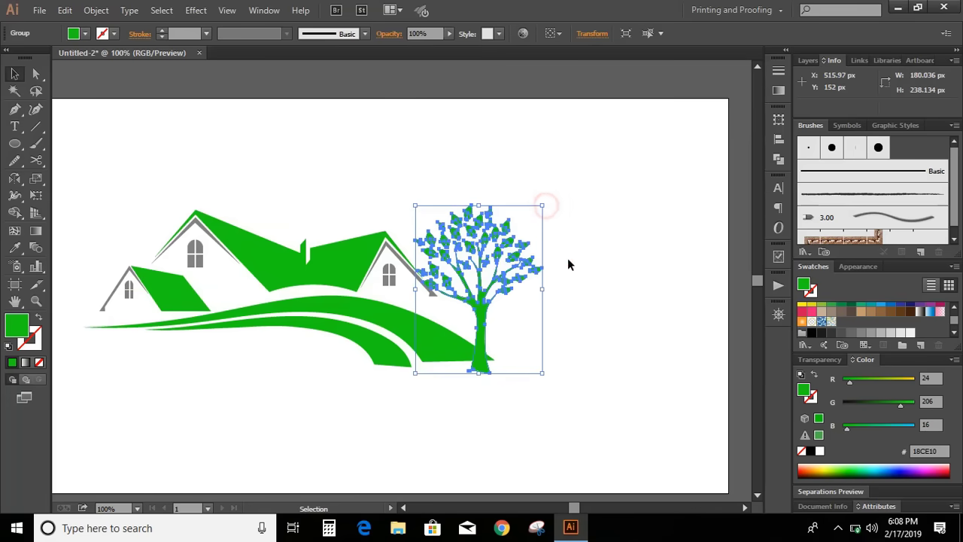
{"action": "left_click", "coordinate": [586, 276]}
{"action": "left_click_drag", "start_coordinate": [476, 289], "coordinate": [476, 277]}
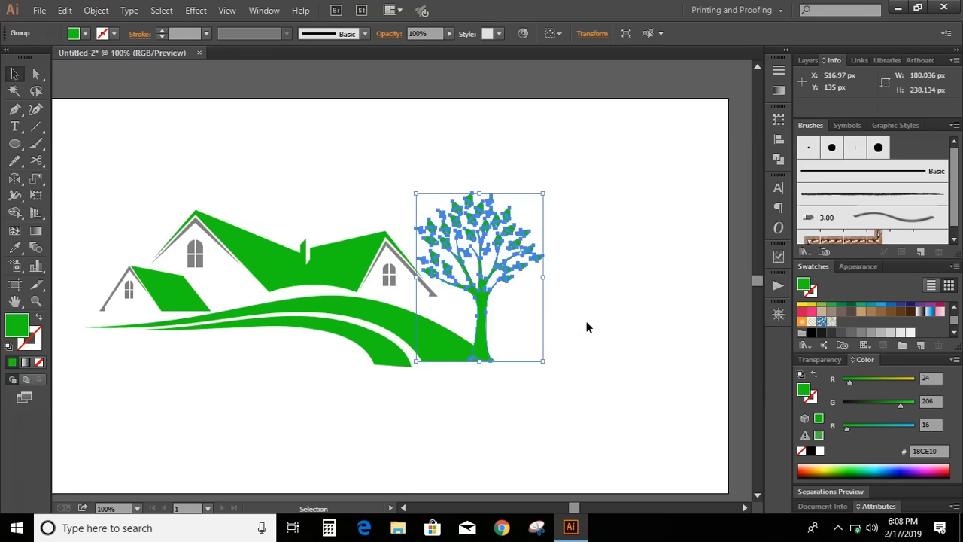
{"action": "left_click", "coordinate": [587, 327]}
{"action": "scroll", "coordinate": [587, 327], "scroll_direction": "up", "scroll_amount": 1}
{"action": "left_click", "coordinate": [509, 288]}
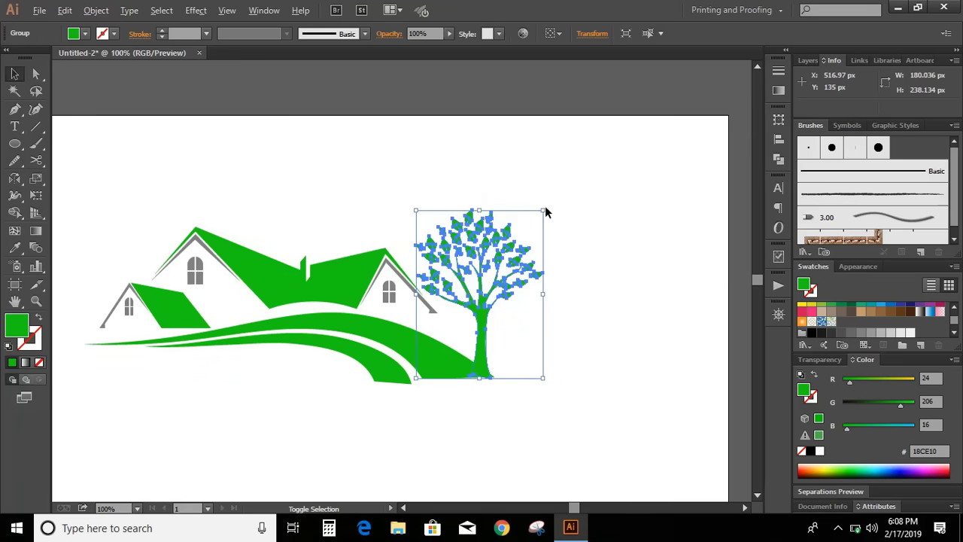
{"action": "left_click_drag", "start_coordinate": [544, 208], "coordinate": [548, 202]}
{"action": "left_click", "coordinate": [582, 279]}
{"action": "left_click_drag", "start_coordinate": [490, 328], "coordinate": [486, 322]}
{"action": "left_click", "coordinate": [563, 311]}
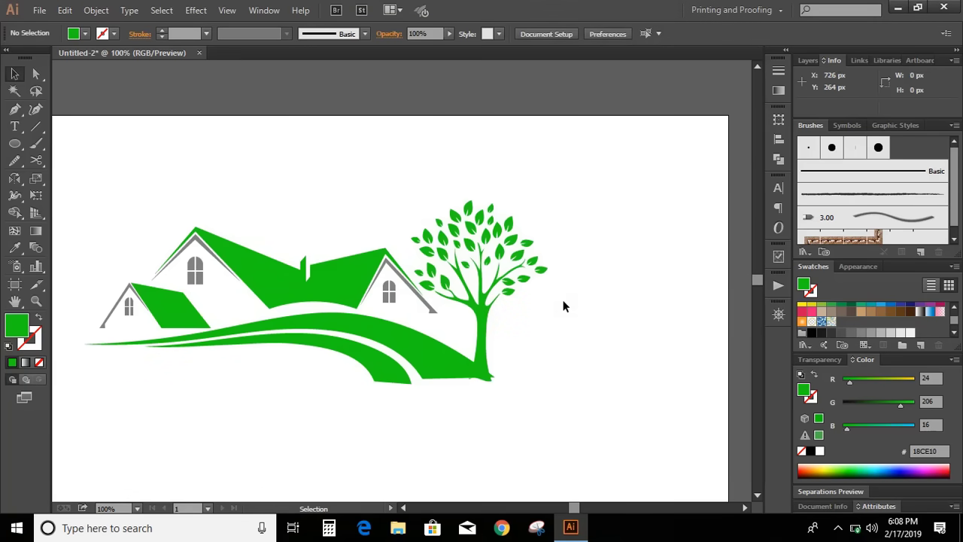
Step: Draw a rectangle just below the logo's base
{"action": "left_click_drag", "start_coordinate": [15, 145], "coordinate": [58, 140]}
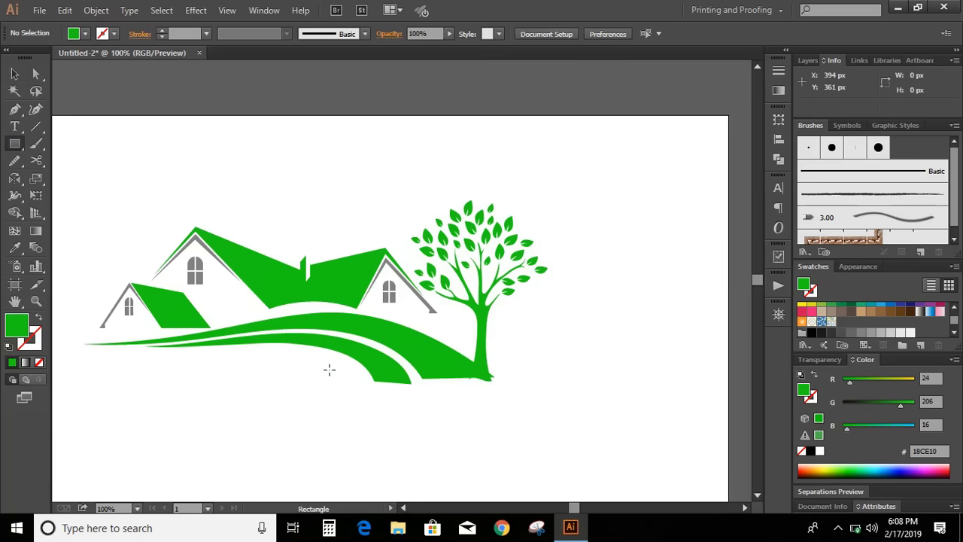
{"action": "left_click_drag", "start_coordinate": [325, 366], "coordinate": [563, 427]}
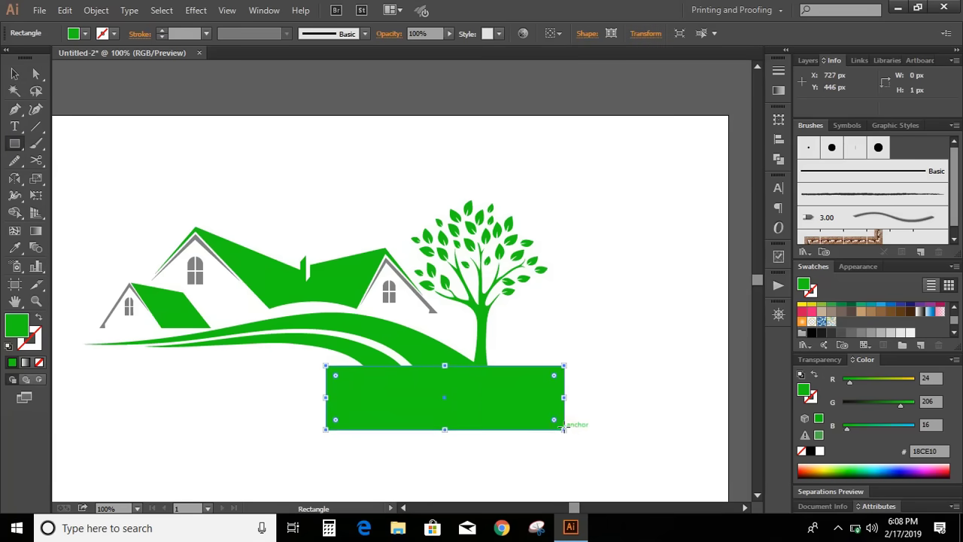
{"action": "key", "text": "Down"}
{"action": "key", "text": "Down"}
{"action": "key", "text": "Down"}
{"action": "key", "text": "Down"}
{"action": "key", "text": "Down"}
{"action": "key", "text": "Down"}
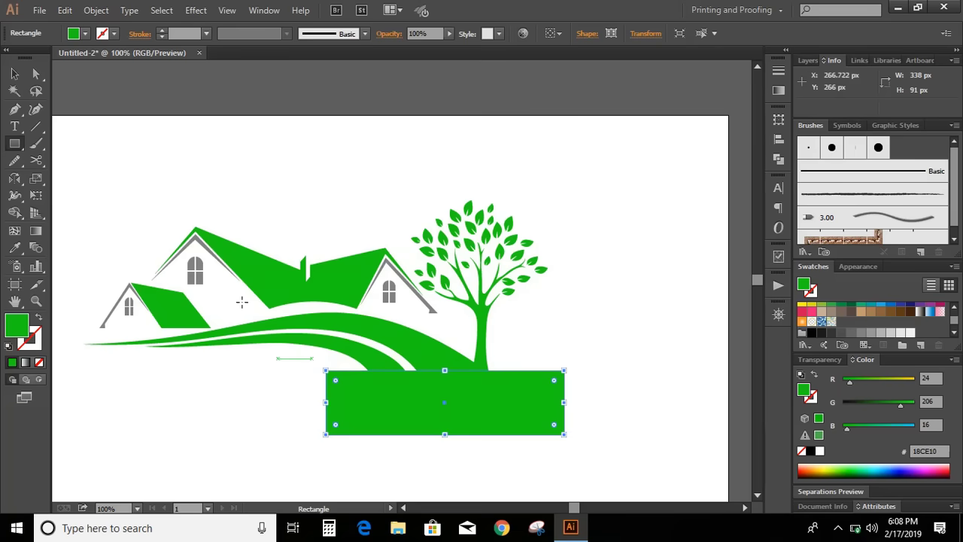
Step: Delete the rectangle and overhang with the Shape Builder, leaving a flat bottom edge
{"action": "left_click", "coordinate": [14, 73]}
{"action": "left_click_drag", "start_coordinate": [614, 446], "coordinate": [340, 377]}
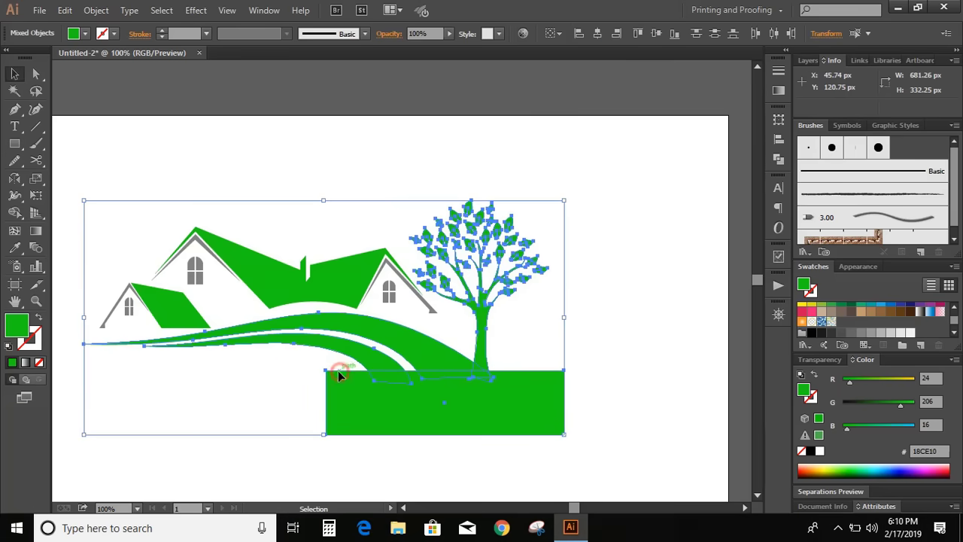
{"action": "left_click", "coordinate": [15, 213]}
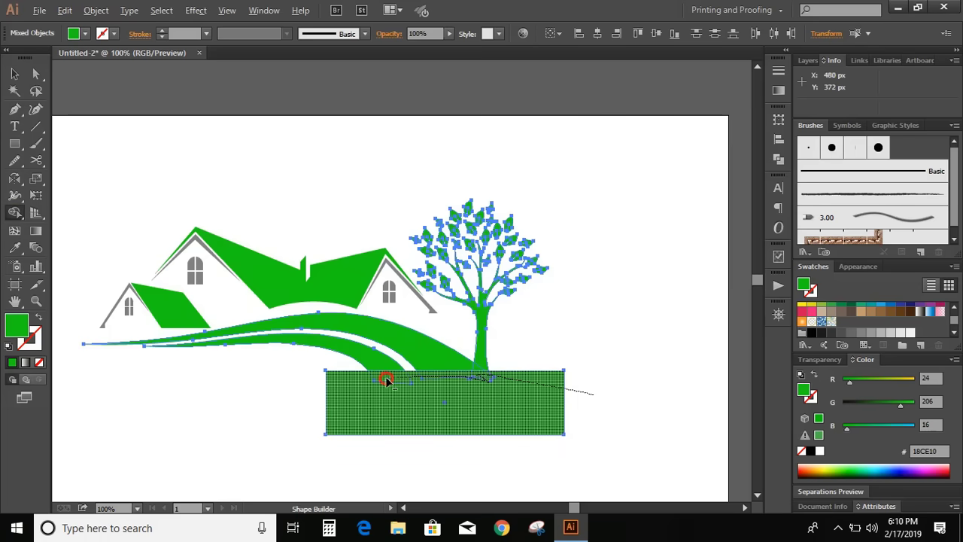
{"action": "left_click_drag", "start_coordinate": [385, 380], "coordinate": [389, 384]}
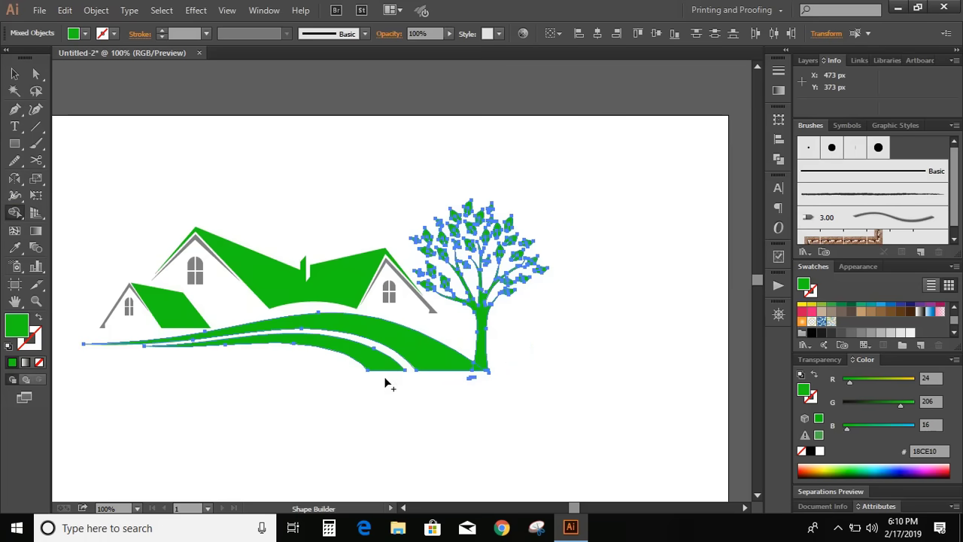
{"action": "left_click", "coordinate": [466, 383]}
{"action": "left_click", "coordinate": [488, 377]}
{"action": "left_click", "coordinate": [496, 371]}
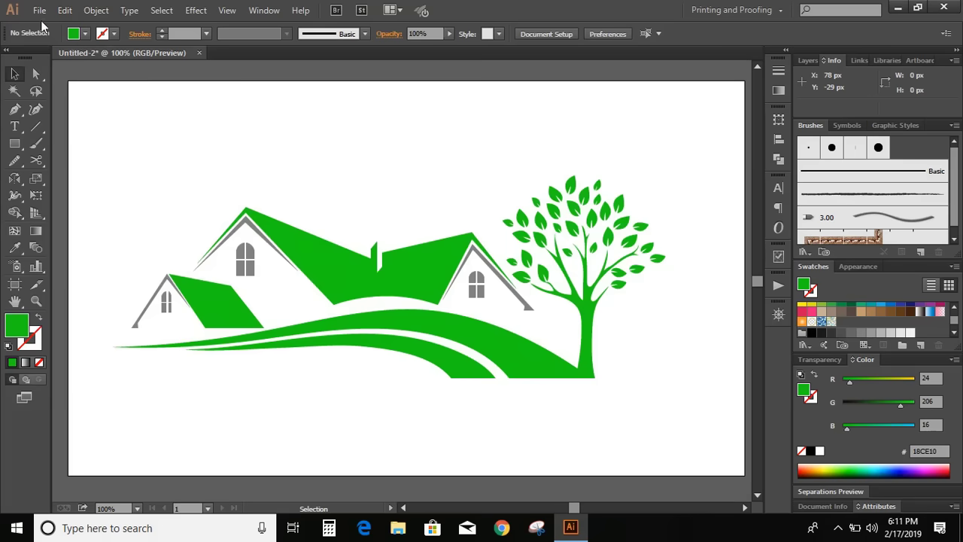
Step: In Save for Web, make the PNG background transparent and fit the preview on screen
{"action": "left_click", "coordinate": [40, 12]}
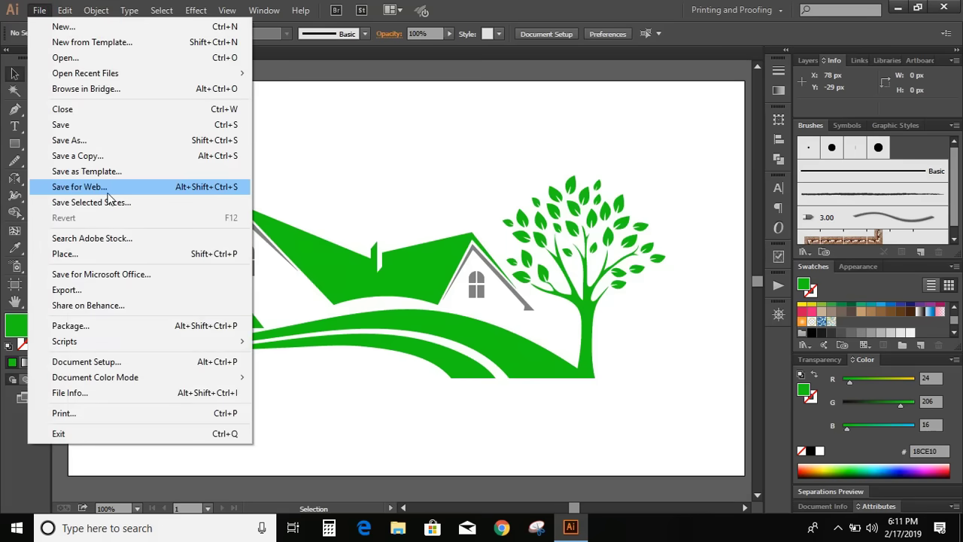
{"action": "left_click", "coordinate": [135, 194]}
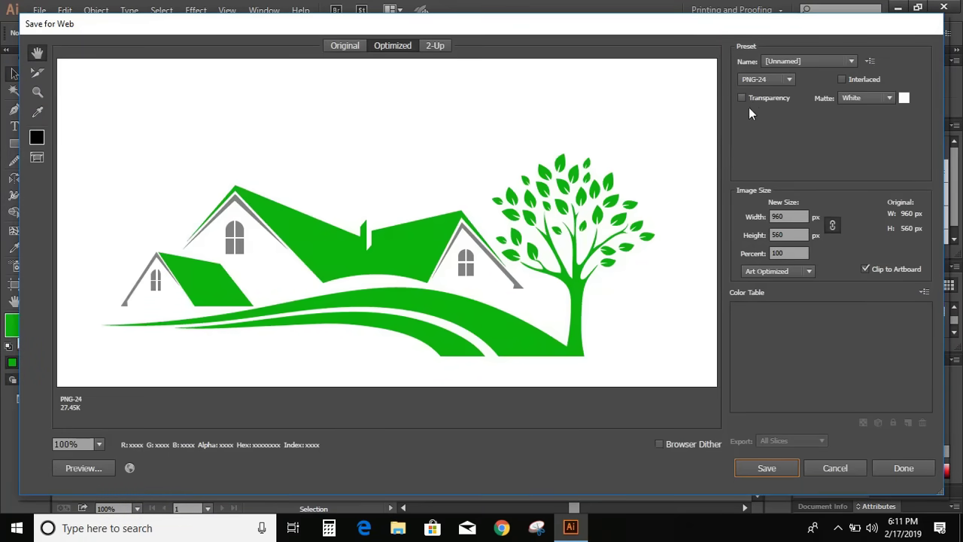
{"action": "left_click", "coordinate": [741, 97]}
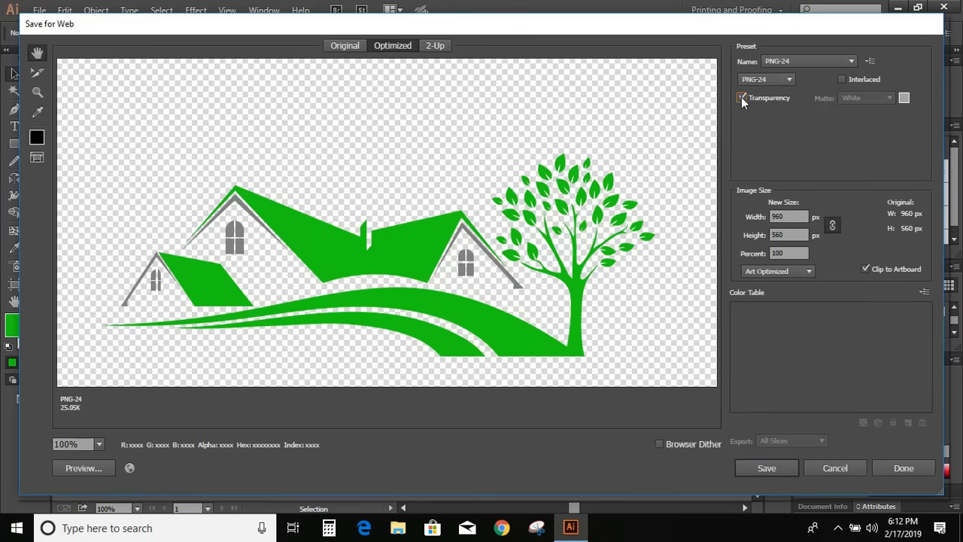
{"action": "left_click", "coordinate": [99, 444]}
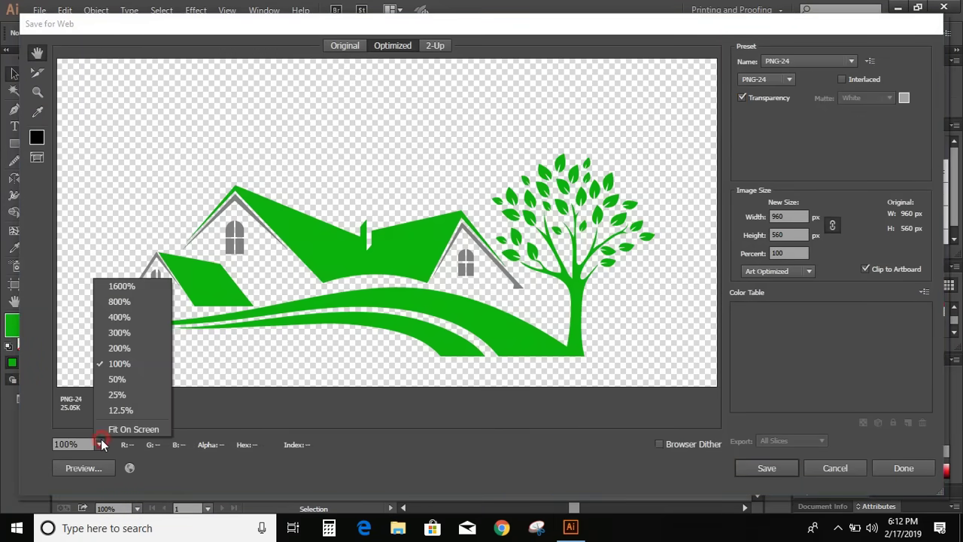
{"action": "left_click", "coordinate": [134, 429]}
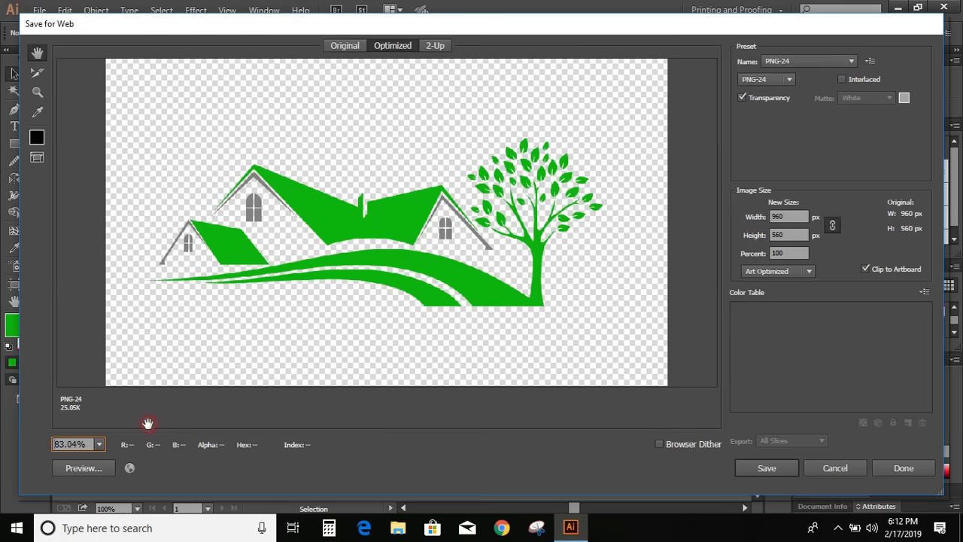
Step: Save as Untitled-2.png on the Desktop, replacing the old file, and minimize Illustrator
{"action": "left_click", "coordinate": [762, 468]}
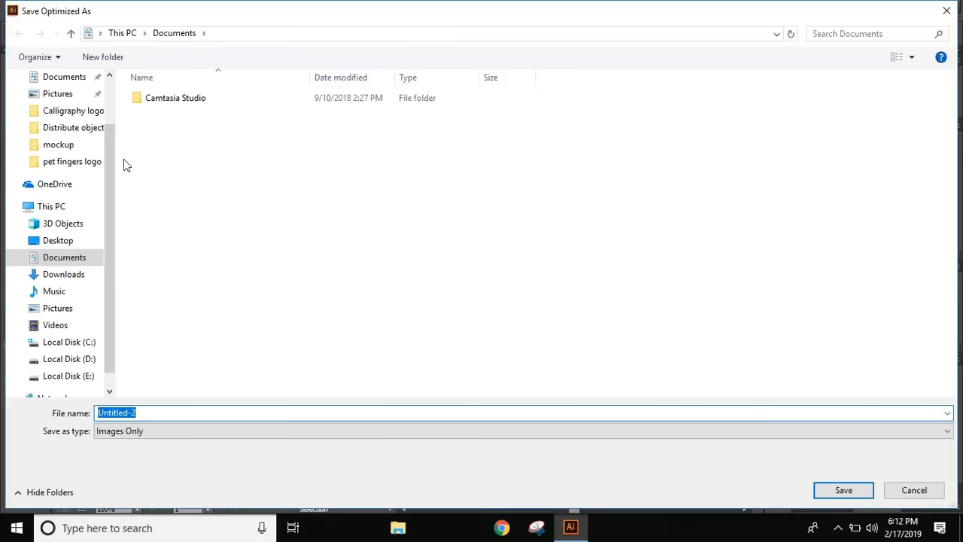
{"action": "scroll", "coordinate": [71, 181], "scroll_direction": "up", "scroll_amount": 2}
{"action": "left_click", "coordinate": [58, 105]}
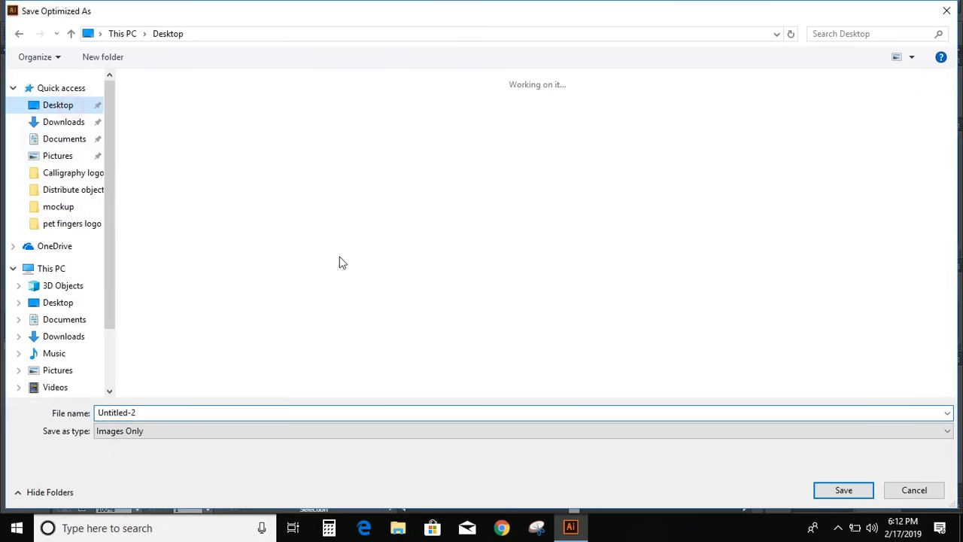
{"action": "double_click", "coordinate": [879, 146]}
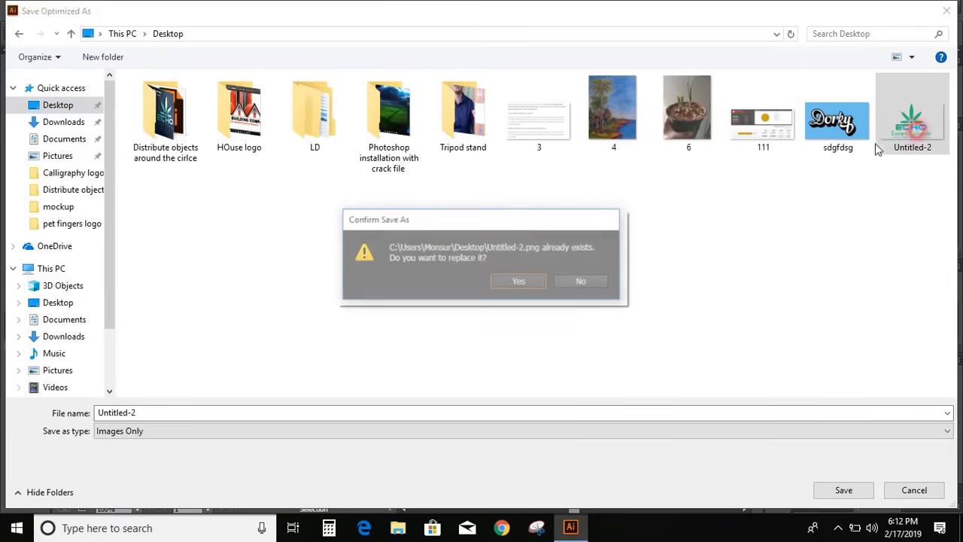
{"action": "left_click", "coordinate": [504, 282]}
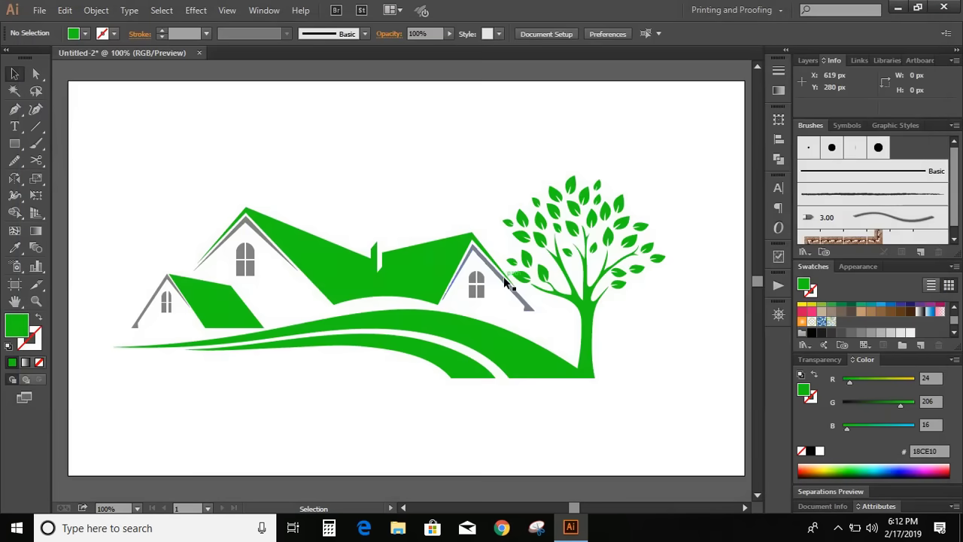
{"action": "left_click", "coordinate": [898, 8]}
Step: Launch Photoshop CS6 64 Bit and open the 3d glass window logo mockup file
{"action": "left_click", "coordinate": [17, 527]}
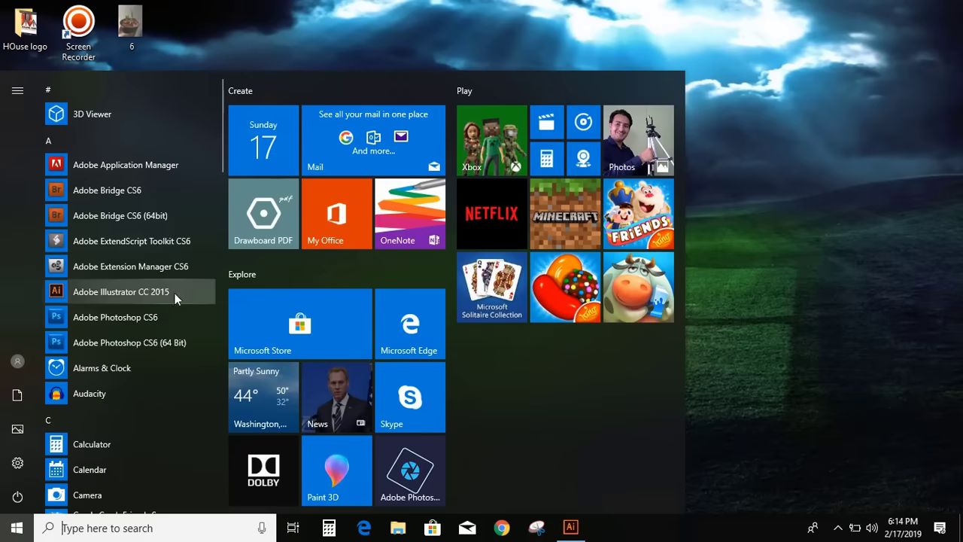
{"action": "left_click", "coordinate": [158, 344]}
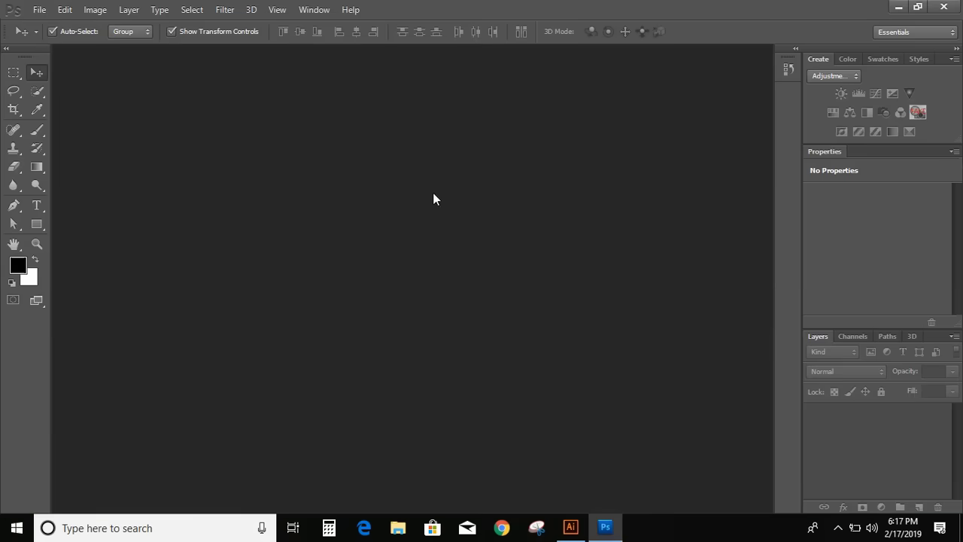
{"action": "left_click", "coordinate": [47, 10]}
{"action": "left_click", "coordinate": [51, 37]}
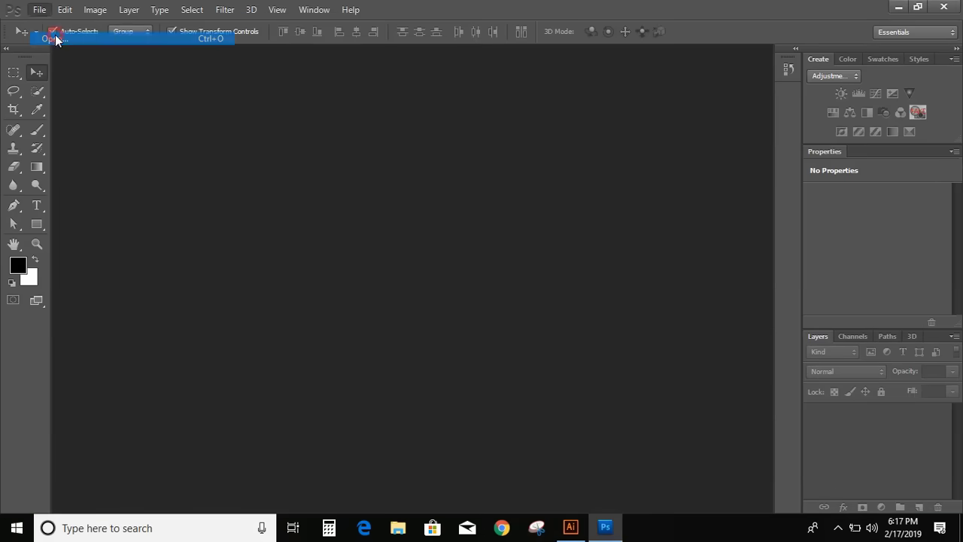
{"action": "double_click", "coordinate": [324, 100]}
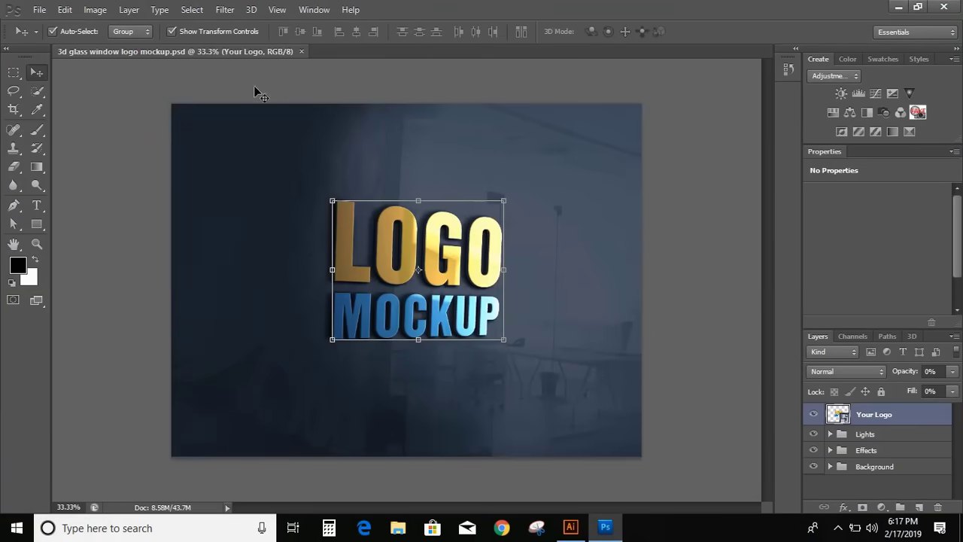
Step: Open Untitled-2.png from the Desktop, then return to the mockup document
{"action": "left_click", "coordinate": [39, 9]}
{"action": "left_click", "coordinate": [48, 38]}
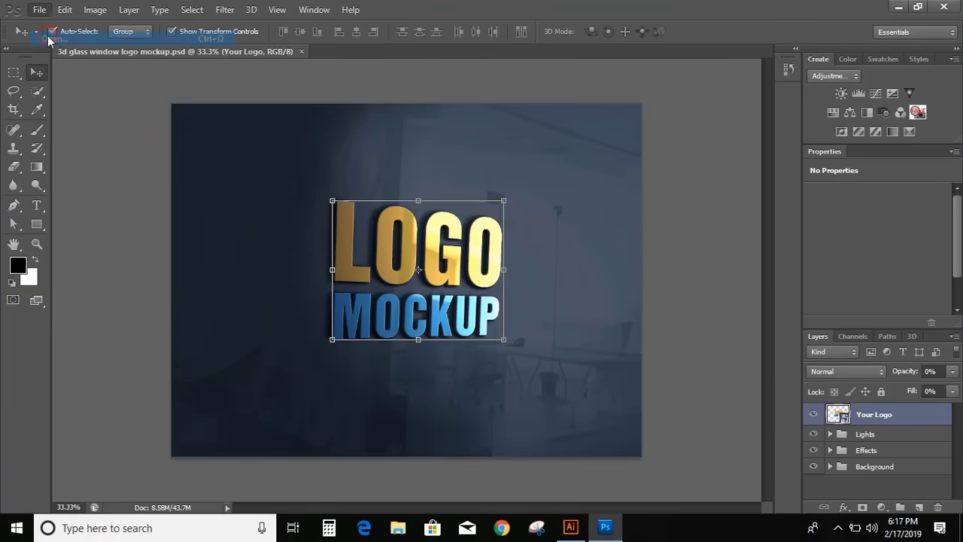
{"action": "left_click", "coordinate": [44, 116]}
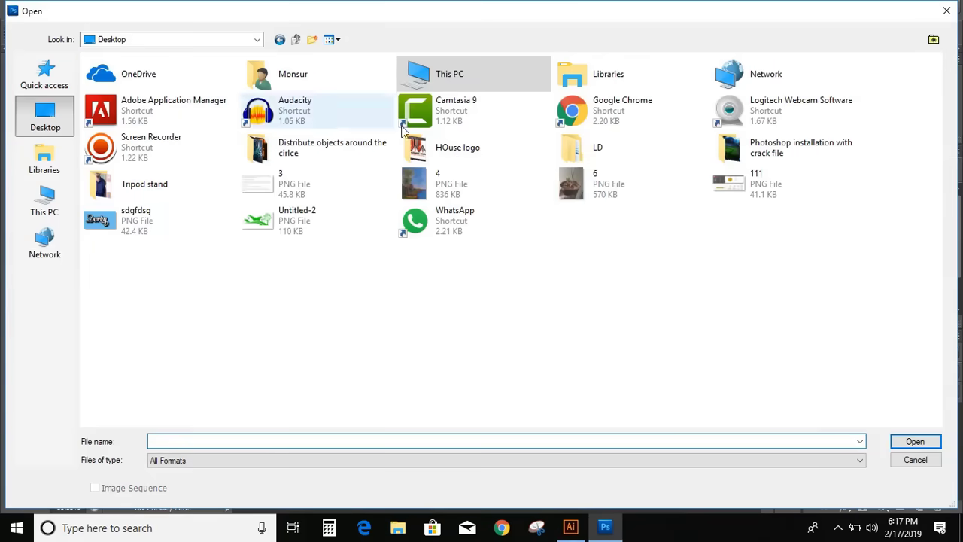
{"action": "double_click", "coordinate": [286, 226]}
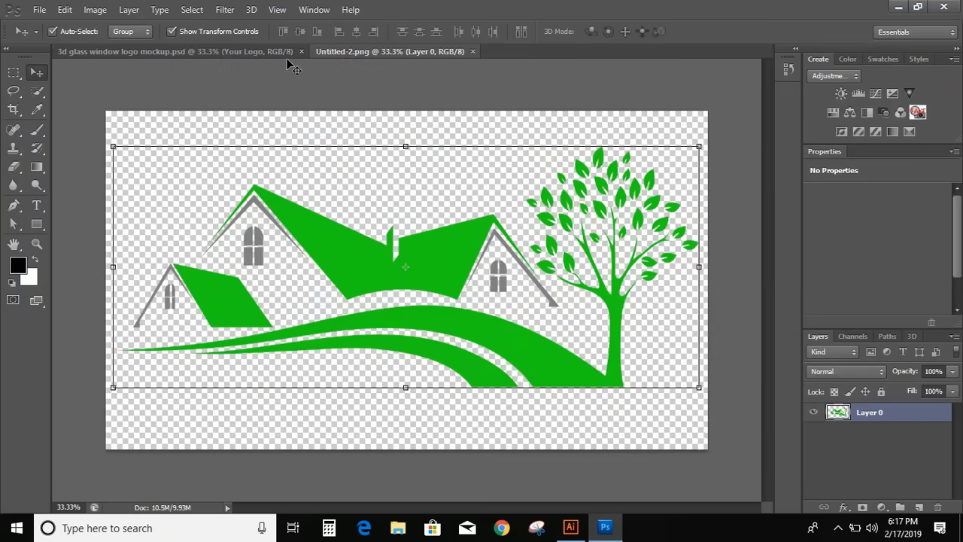
{"action": "left_click", "coordinate": [235, 54]}
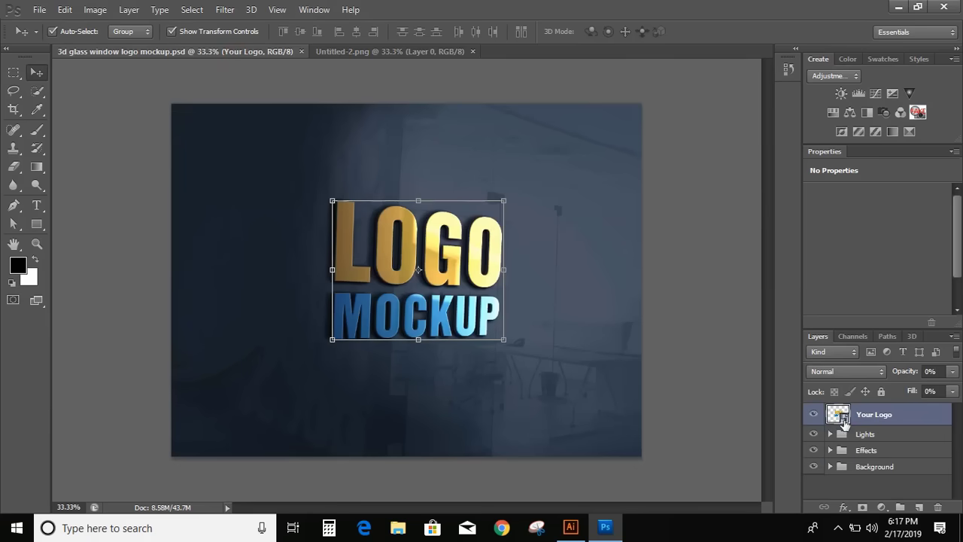
Step: Open the Your Logo smart object and drag the Untitled-2 logo into it
{"action": "double_click", "coordinate": [838, 414]}
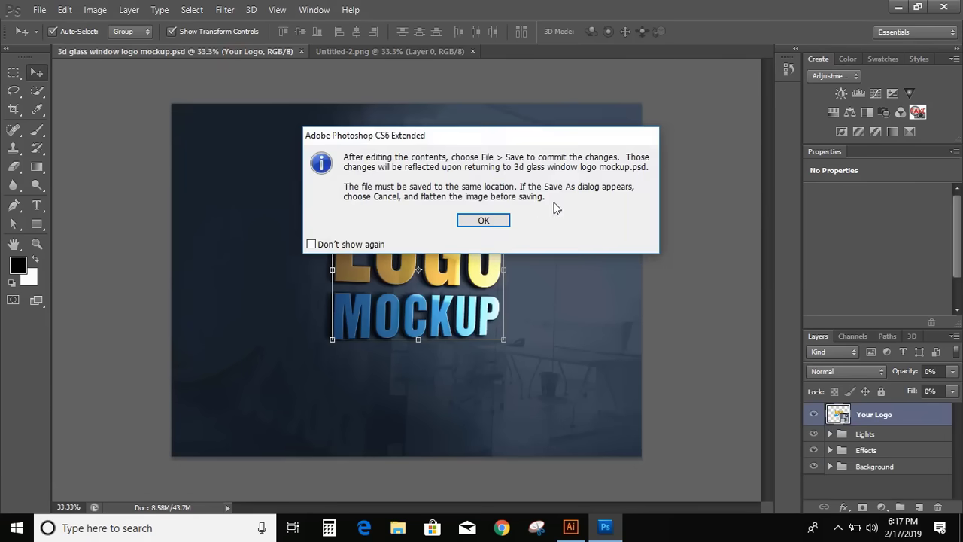
{"action": "left_click", "coordinate": [482, 217]}
{"action": "key", "text": "ctrl+shift+Tab"}
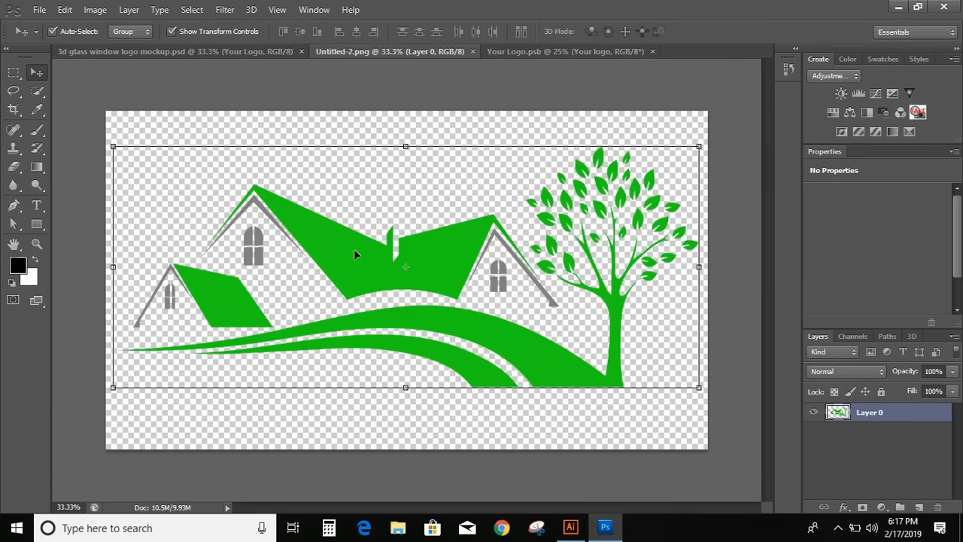
{"action": "left_click_drag", "start_coordinate": [360, 269], "coordinate": [385, 305]}
{"action": "left_click", "coordinate": [537, 251]}
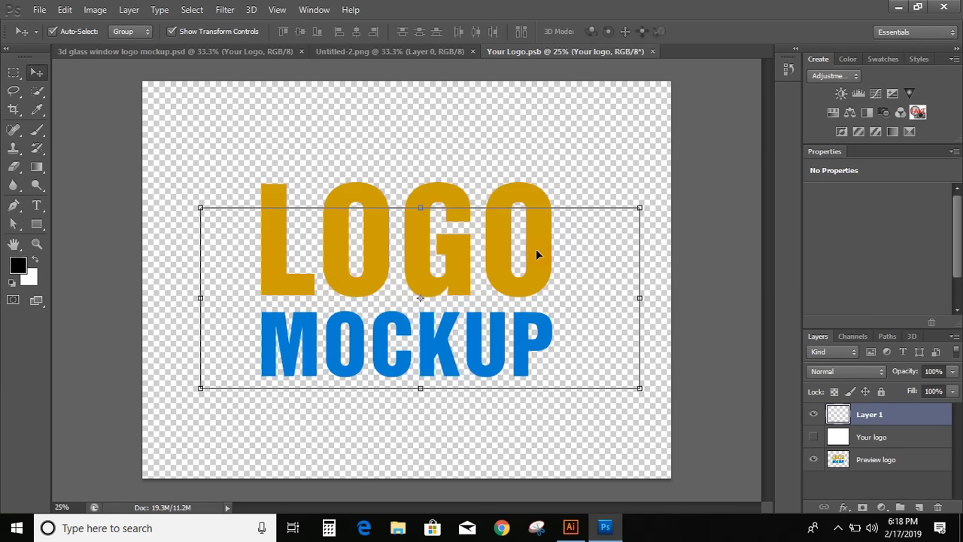
Step: Position and enlarge the logo to about 112%, hide the LOGO MOCKUP preview, and save
{"action": "left_click_drag", "start_coordinate": [439, 298], "coordinate": [415, 272]}
{"action": "left_click_drag", "start_coordinate": [615, 365], "coordinate": [639, 386]}
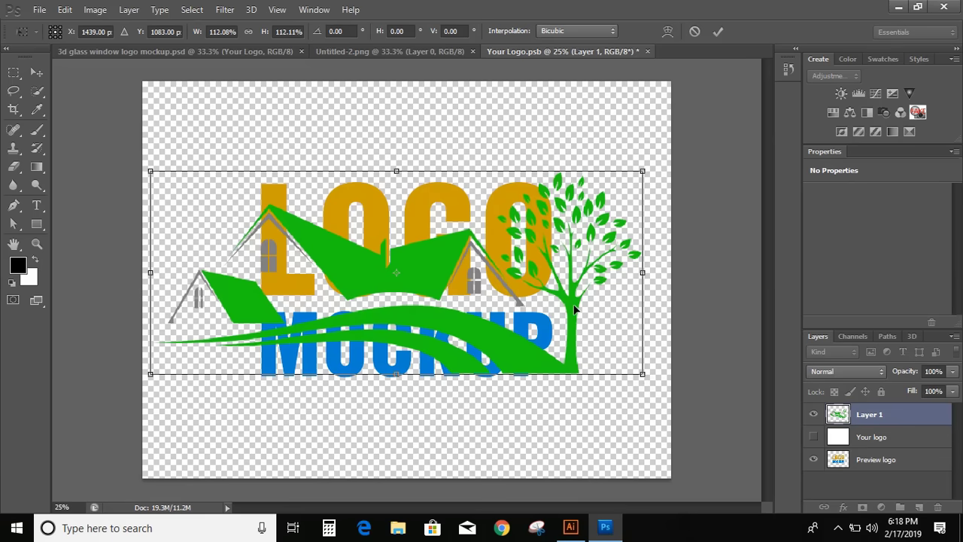
{"action": "left_click_drag", "start_coordinate": [576, 305], "coordinate": [579, 303]}
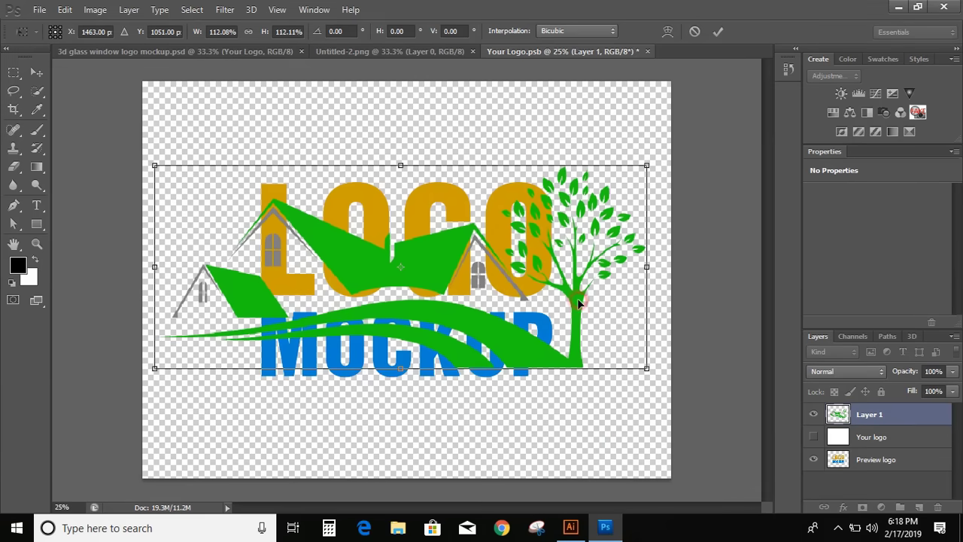
{"action": "left_click", "coordinate": [717, 32]}
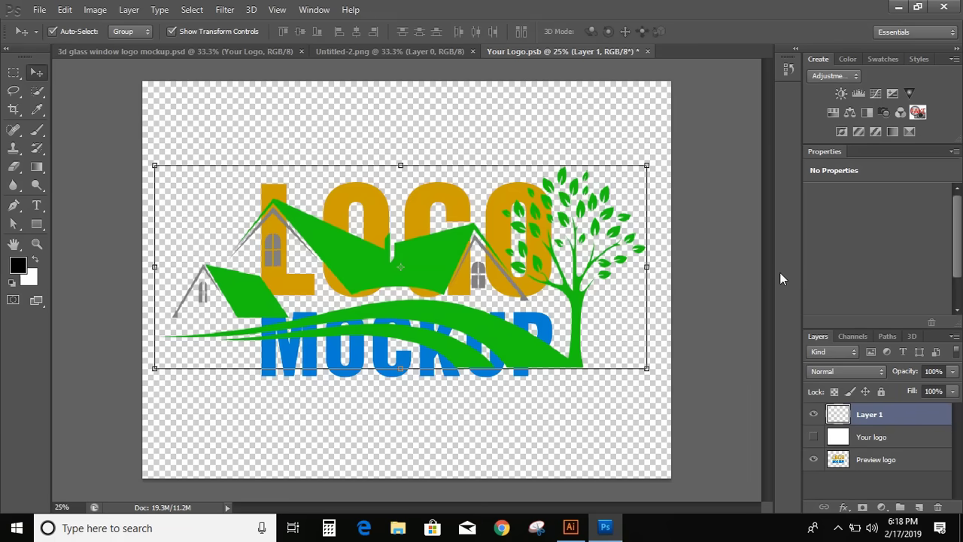
{"action": "left_click", "coordinate": [812, 460]}
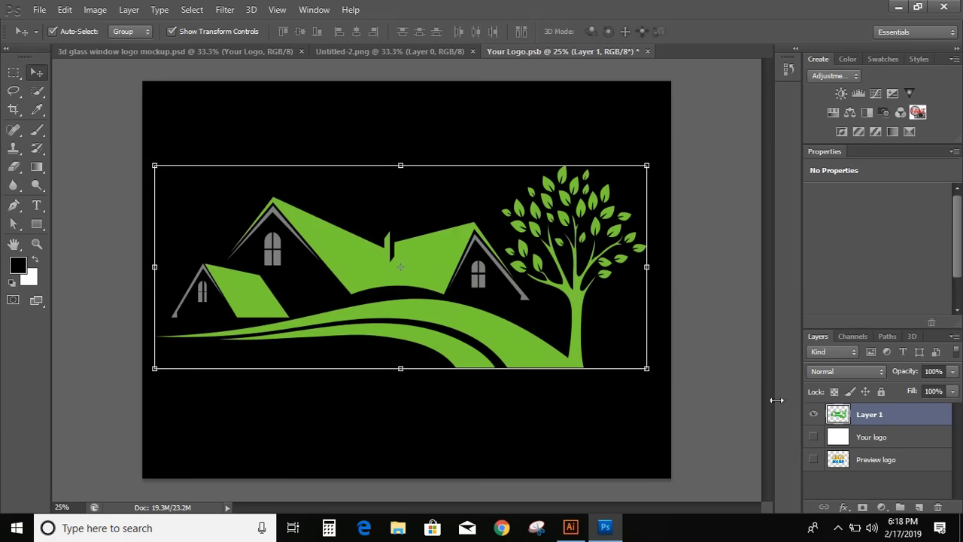
{"action": "left_click", "coordinate": [653, 51]}
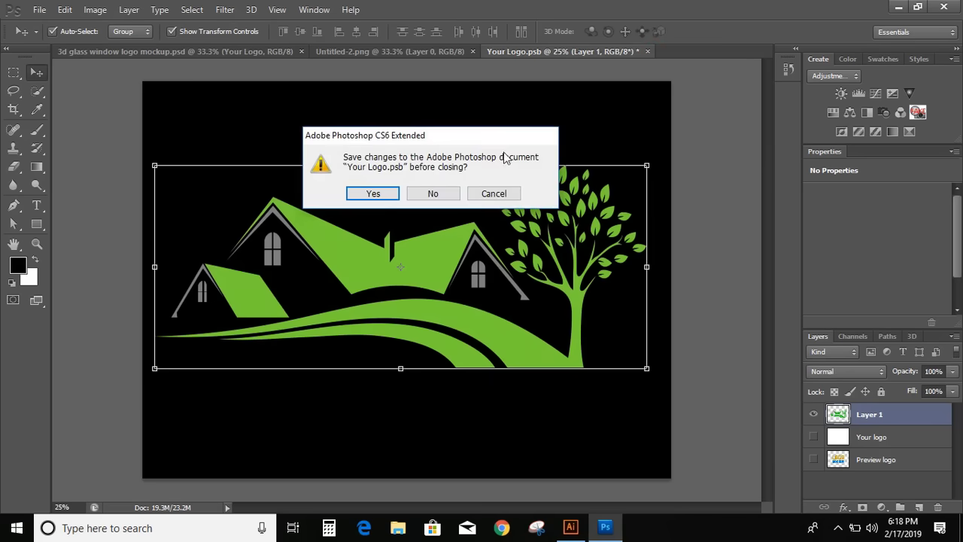
{"action": "left_click", "coordinate": [377, 194]}
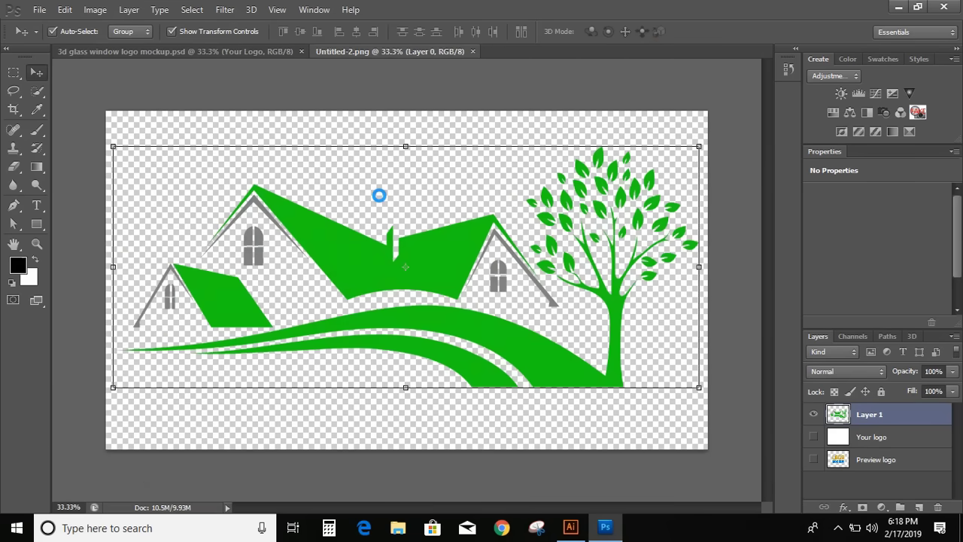
Step: Return to the mockup, deselect, and zoom to 50% to view the glass logo
{"action": "left_click", "coordinate": [213, 51]}
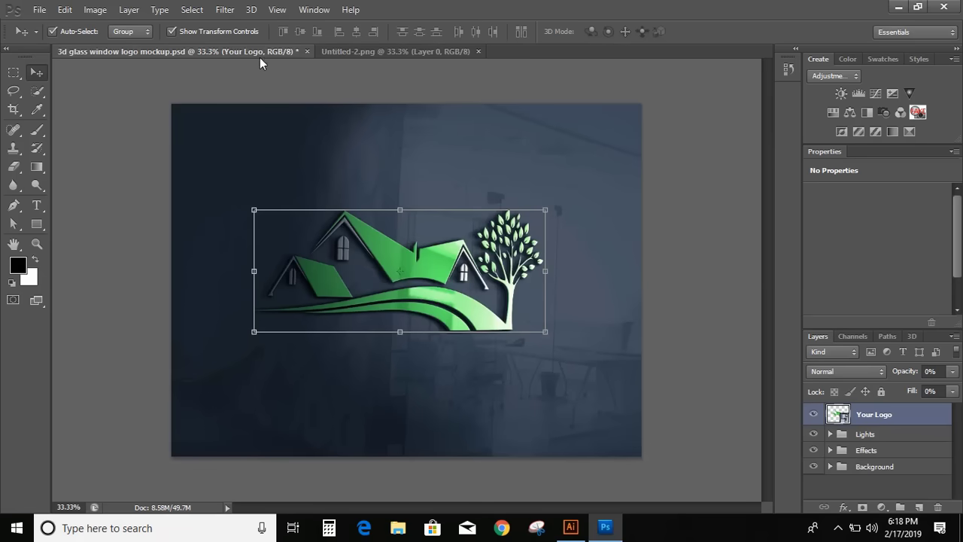
{"action": "left_click", "coordinate": [700, 283]}
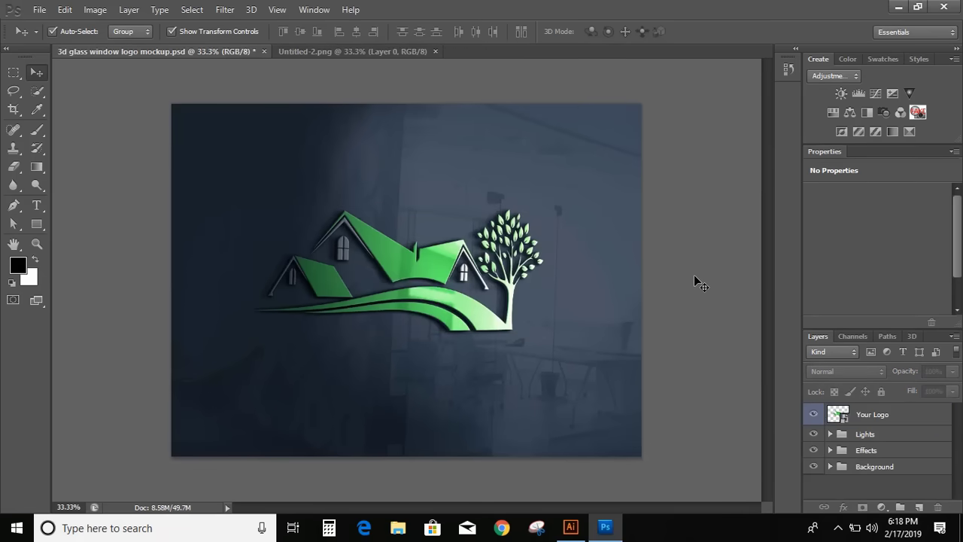
{"action": "key", "text": "ctrl+plus"}
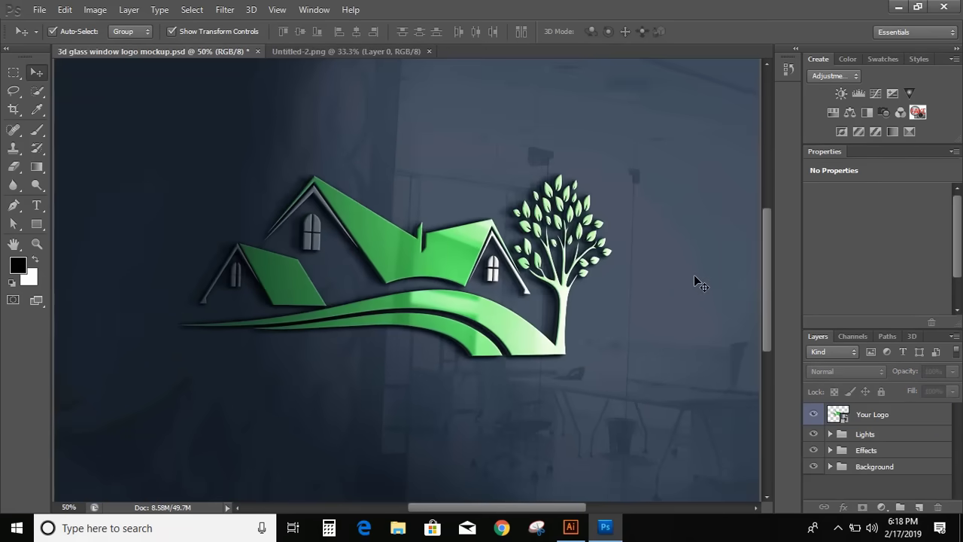